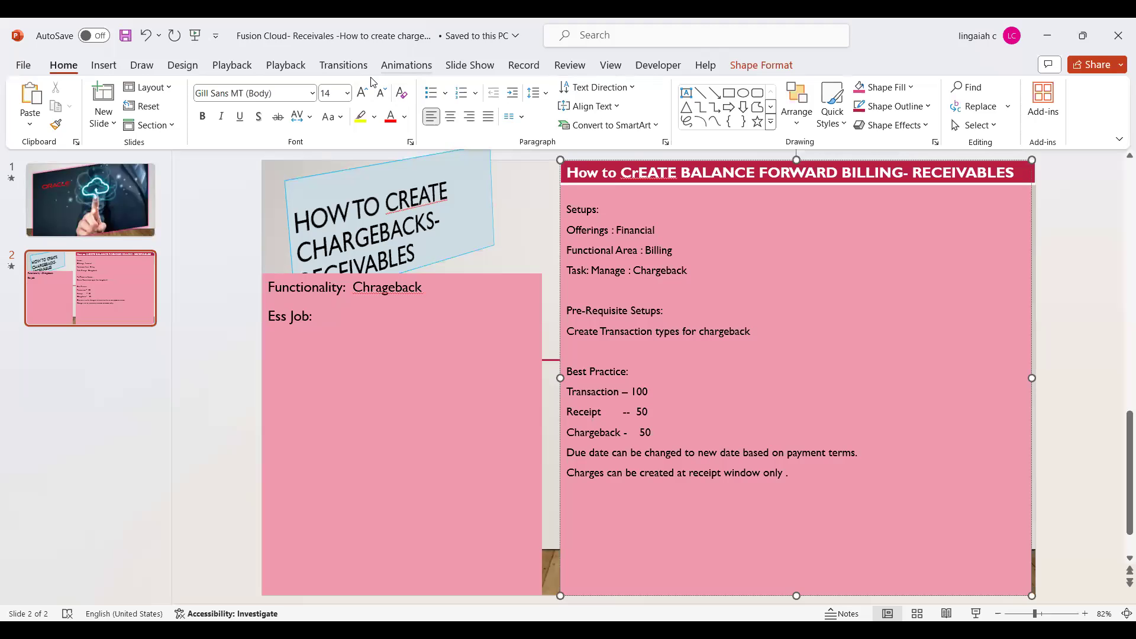
Step: Start the chargeback deck's PowerPoint slide show from the first slide
key(alt+s)
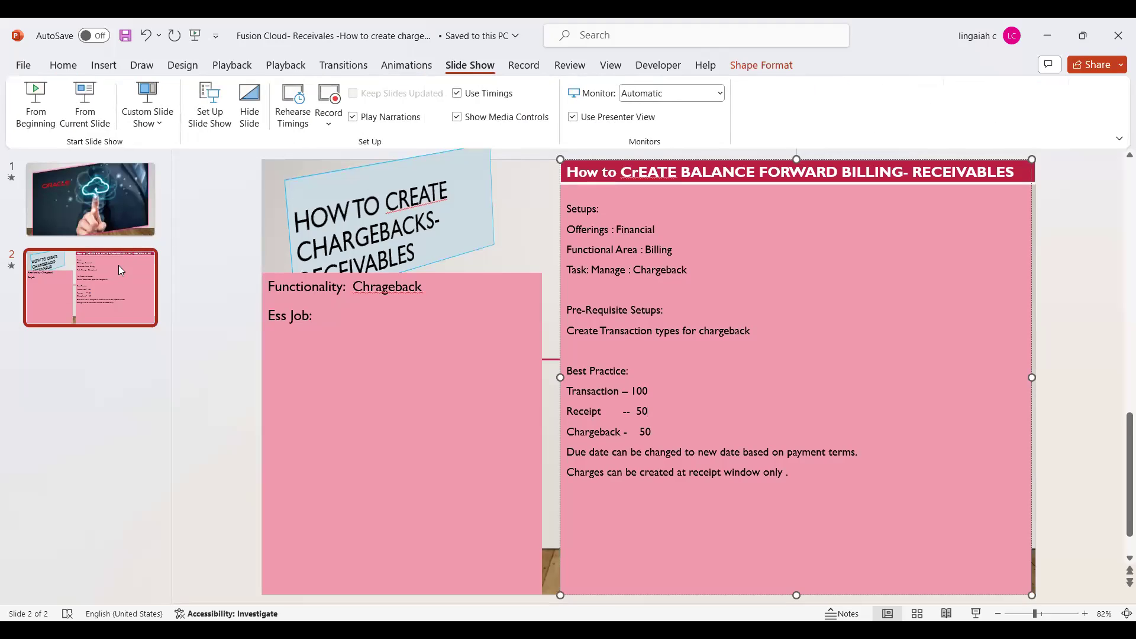
click(119, 265)
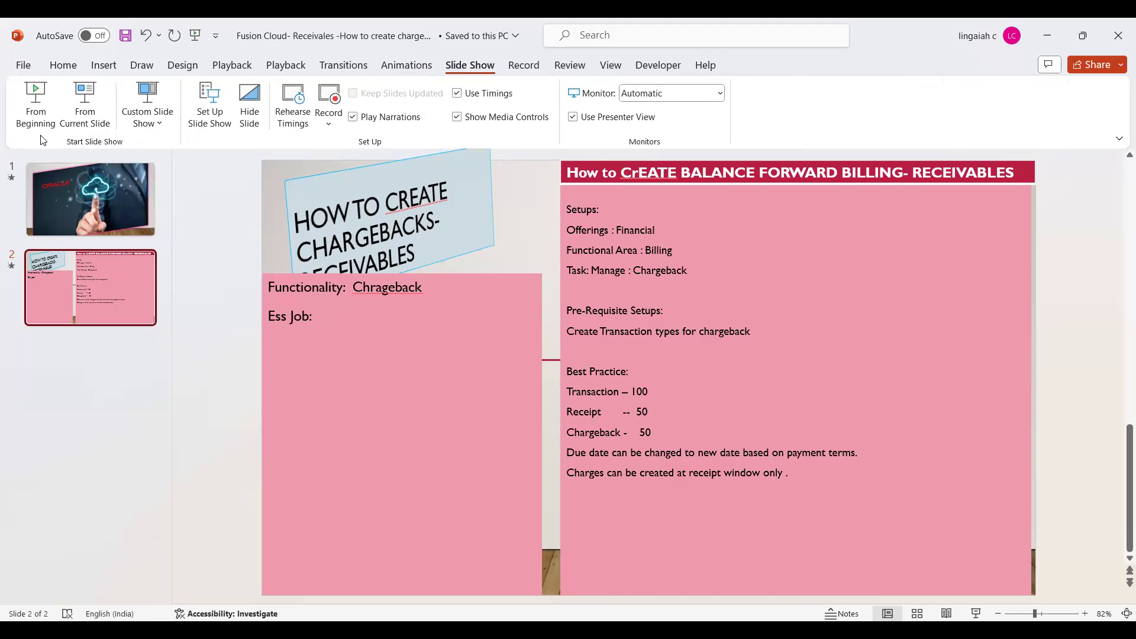
click(36, 107)
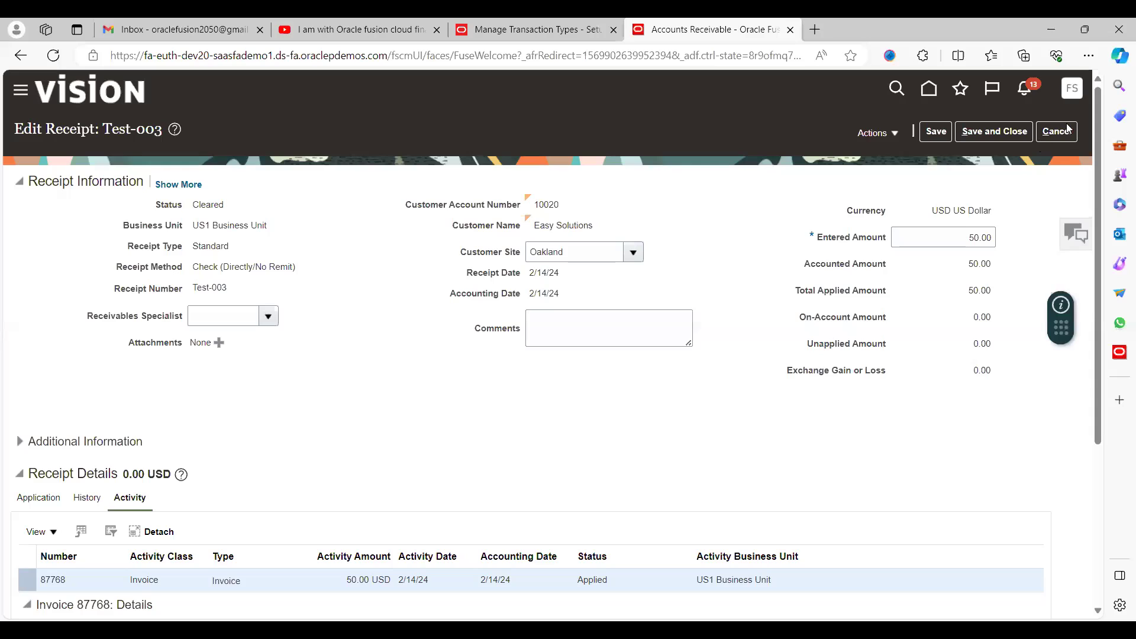
Step: Cancel the receipt without changes and go to Setup and Maintenance
click(1052, 137)
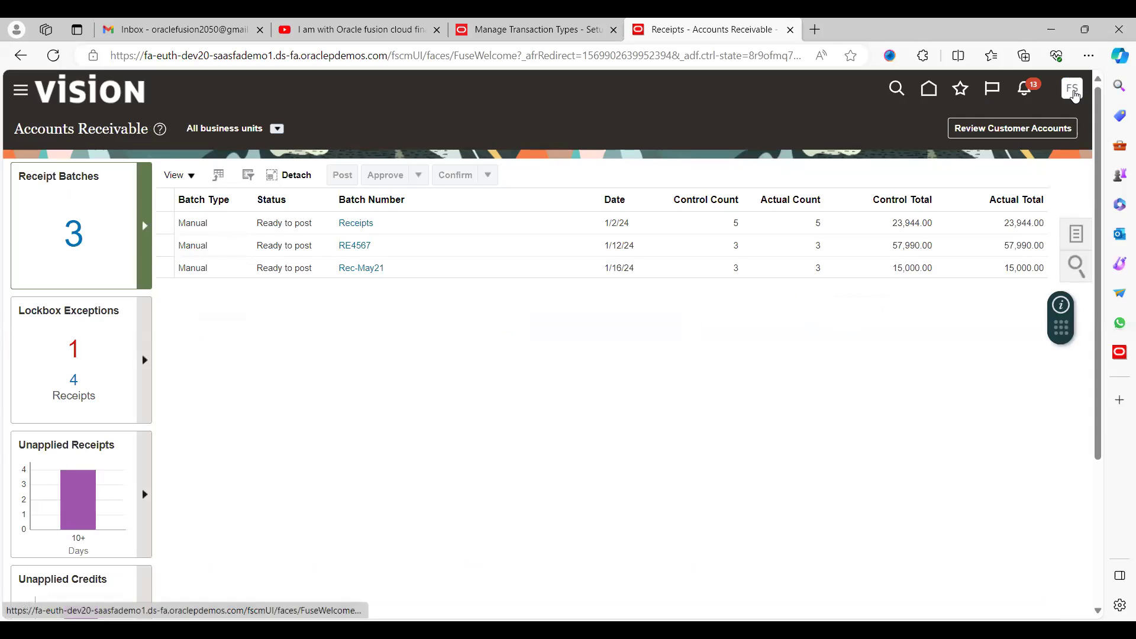
click(1074, 92)
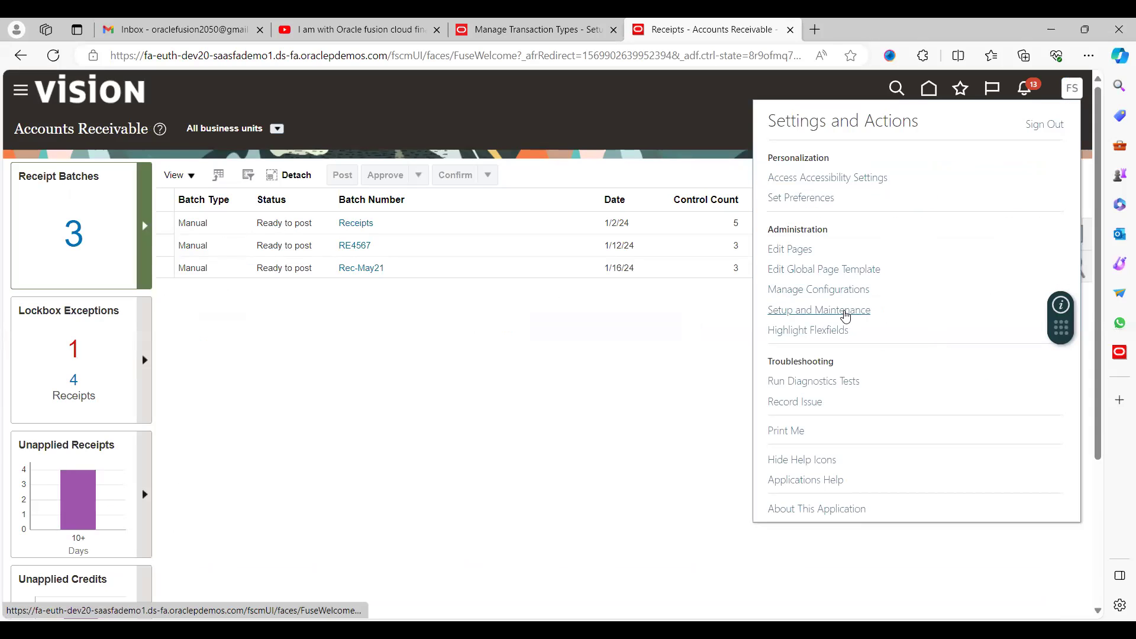
click(831, 313)
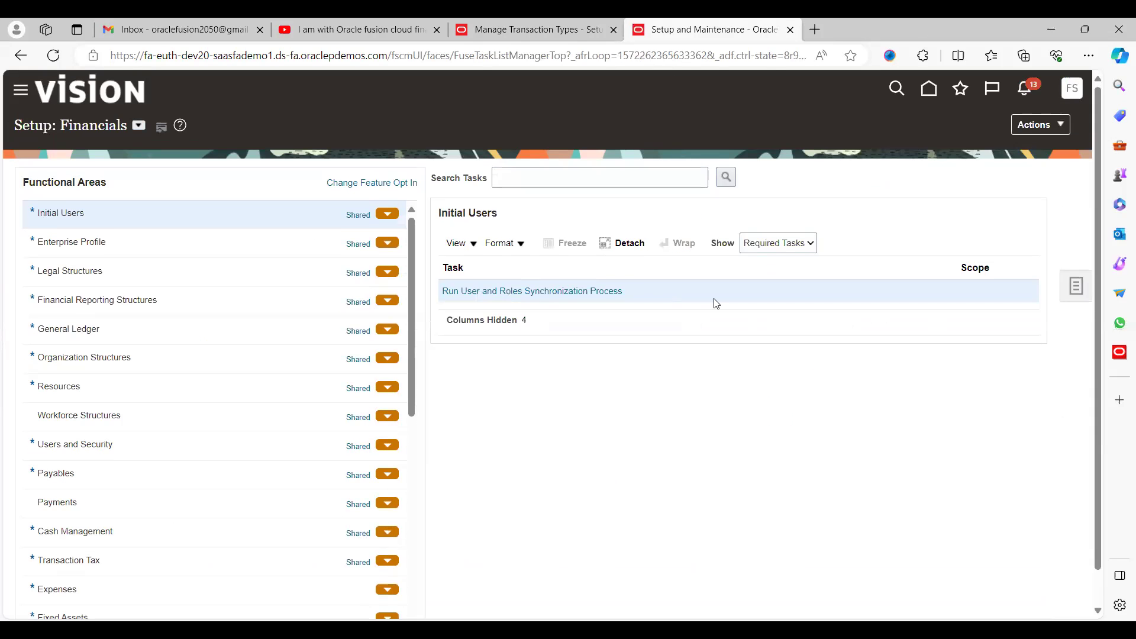
Step: Search the setup tasks for 'Manage Transaction Type' and open Manage Transaction Types
click(1075, 299)
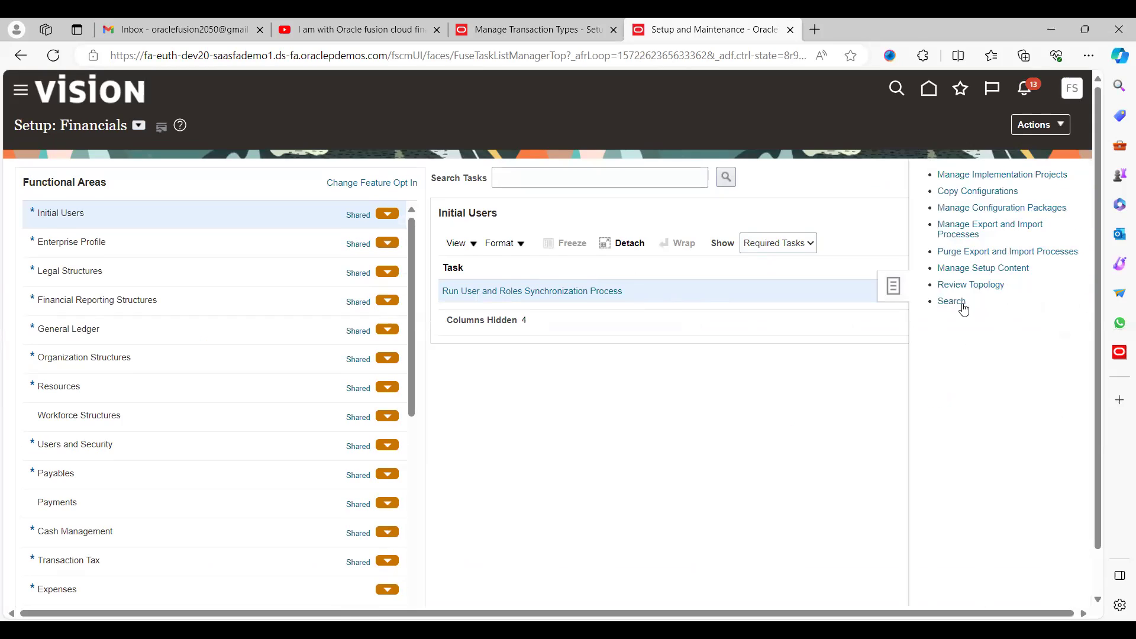
click(951, 302)
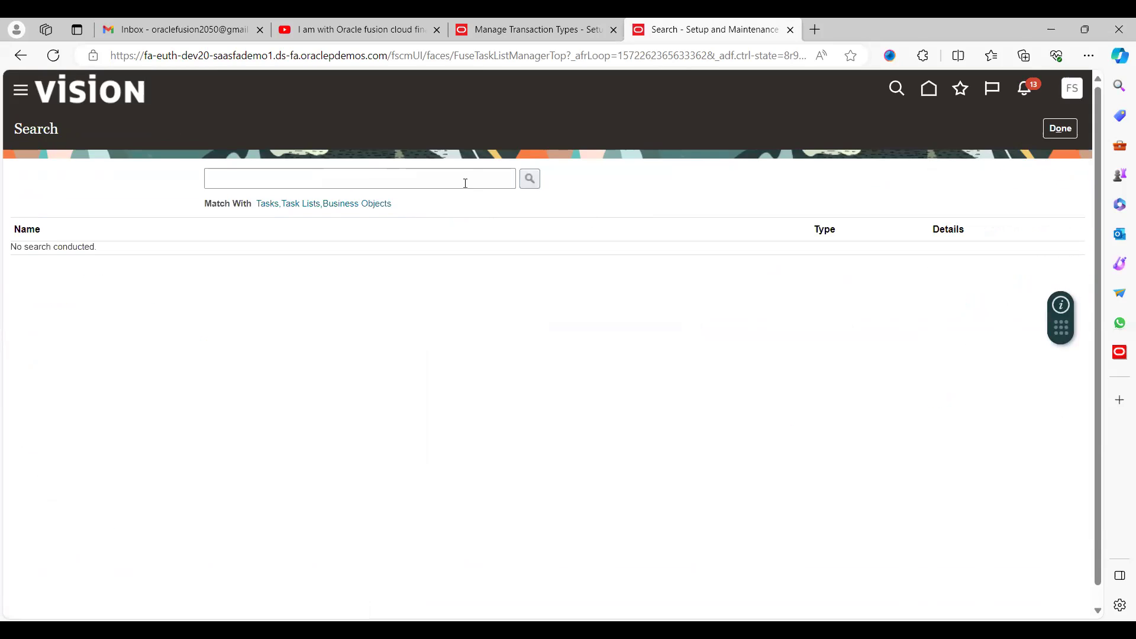
click(464, 181)
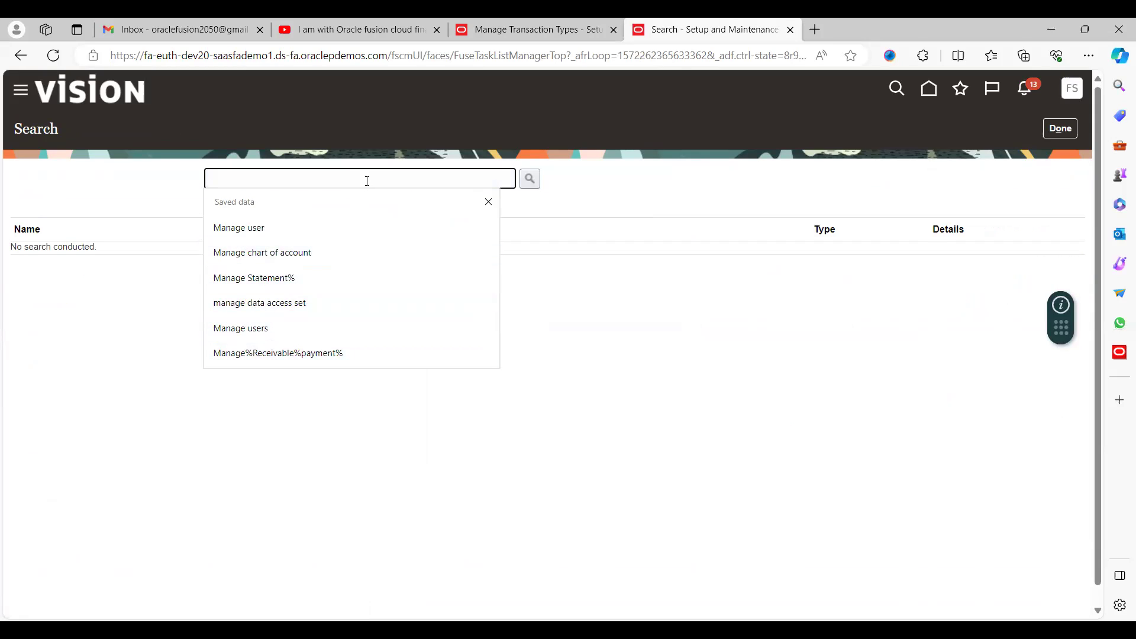
text(Manage Transaction Type)
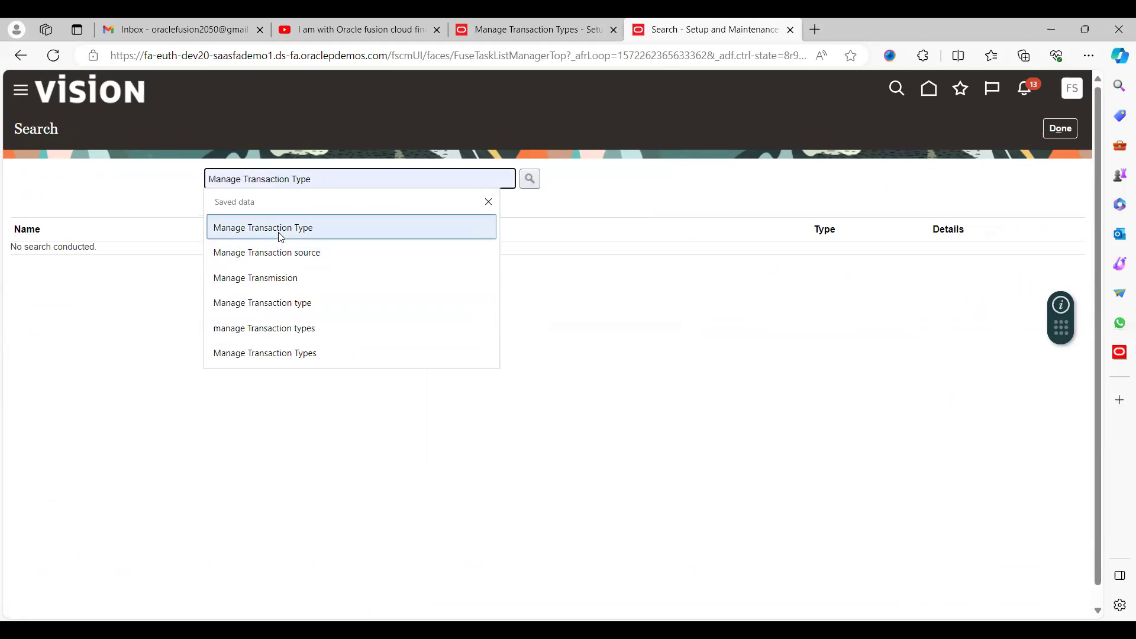
click(277, 228)
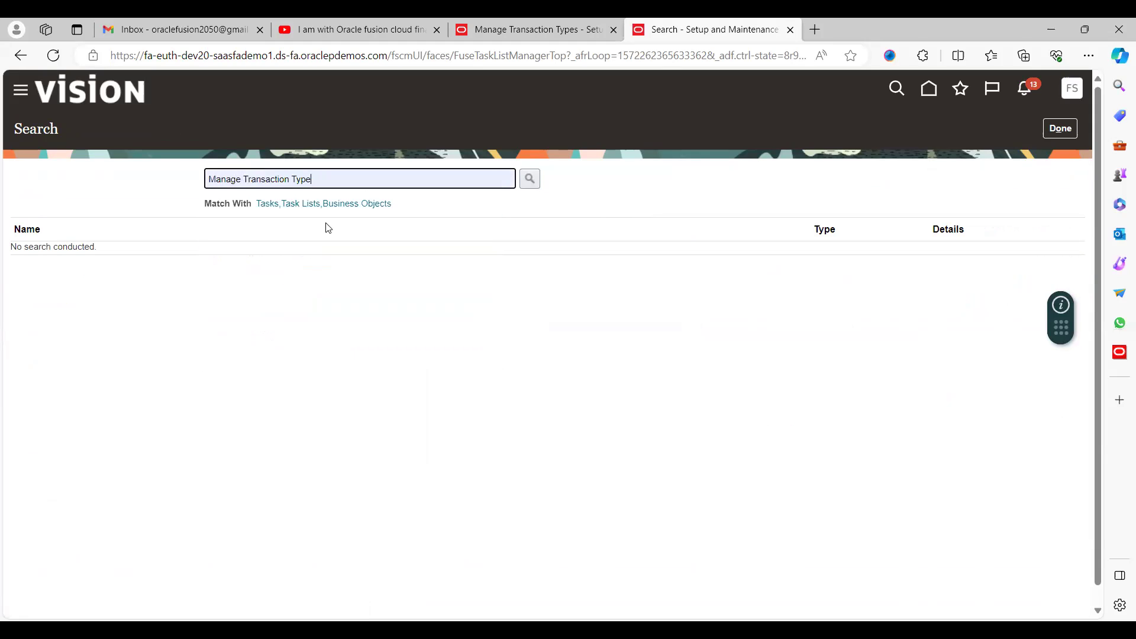
click(530, 179)
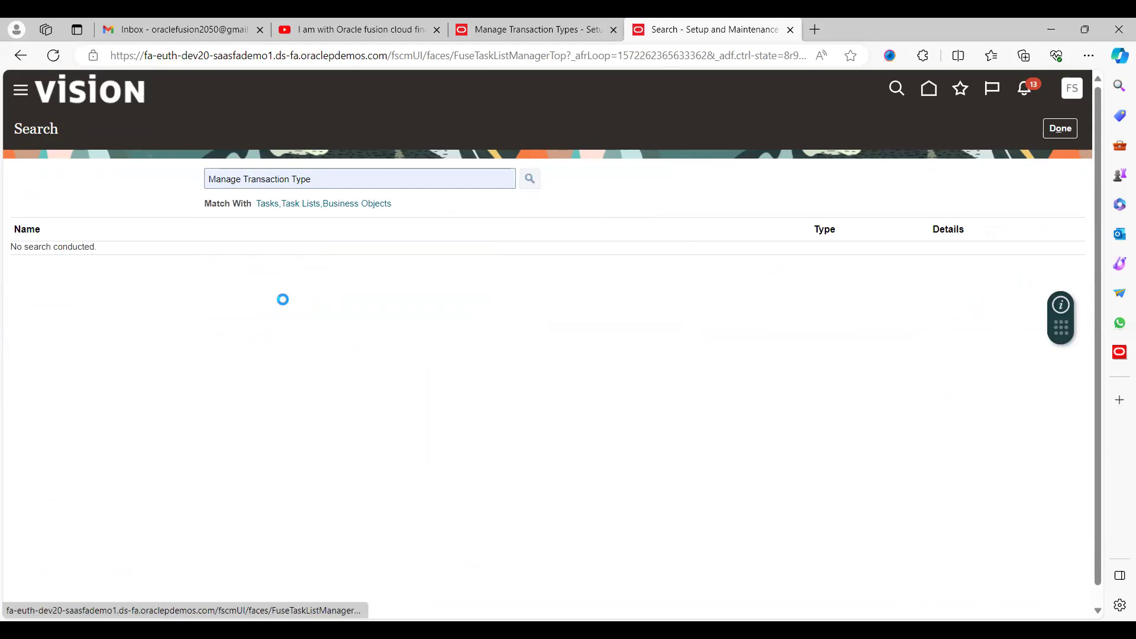
click(93, 255)
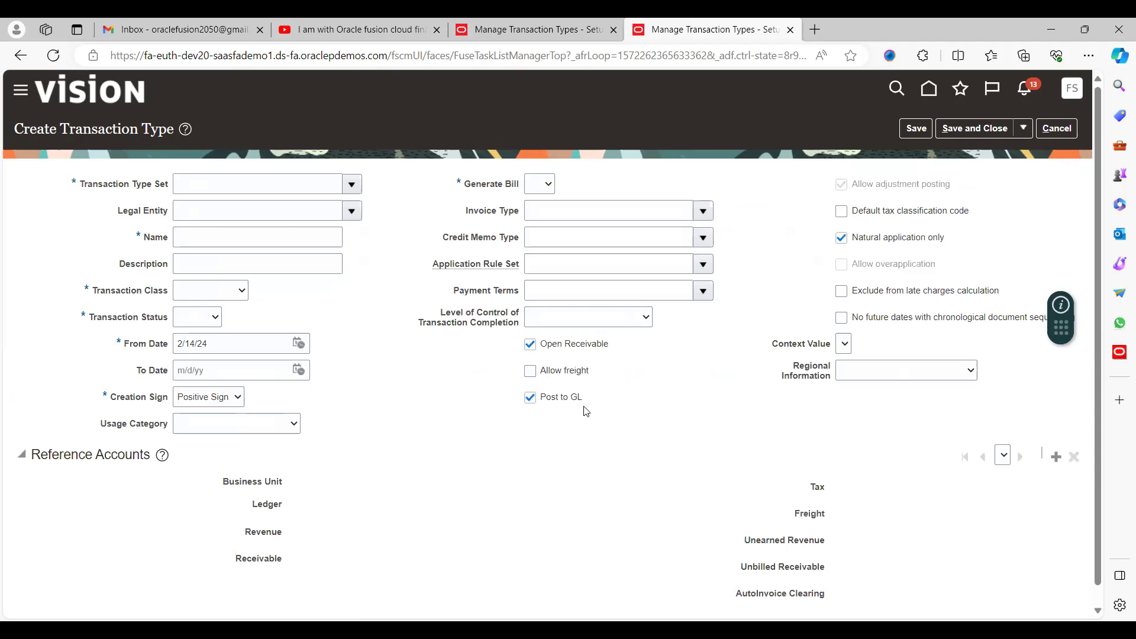
Step: Cancel the new transaction type and search existing transaction types named 'Charge'
click(351, 185)
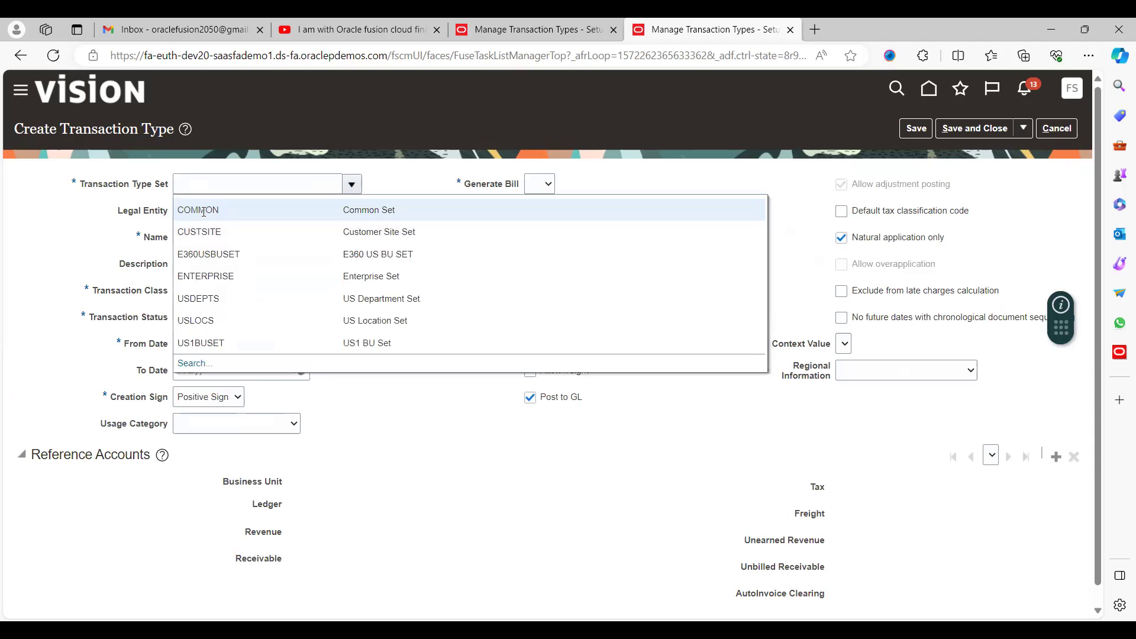
click(199, 231)
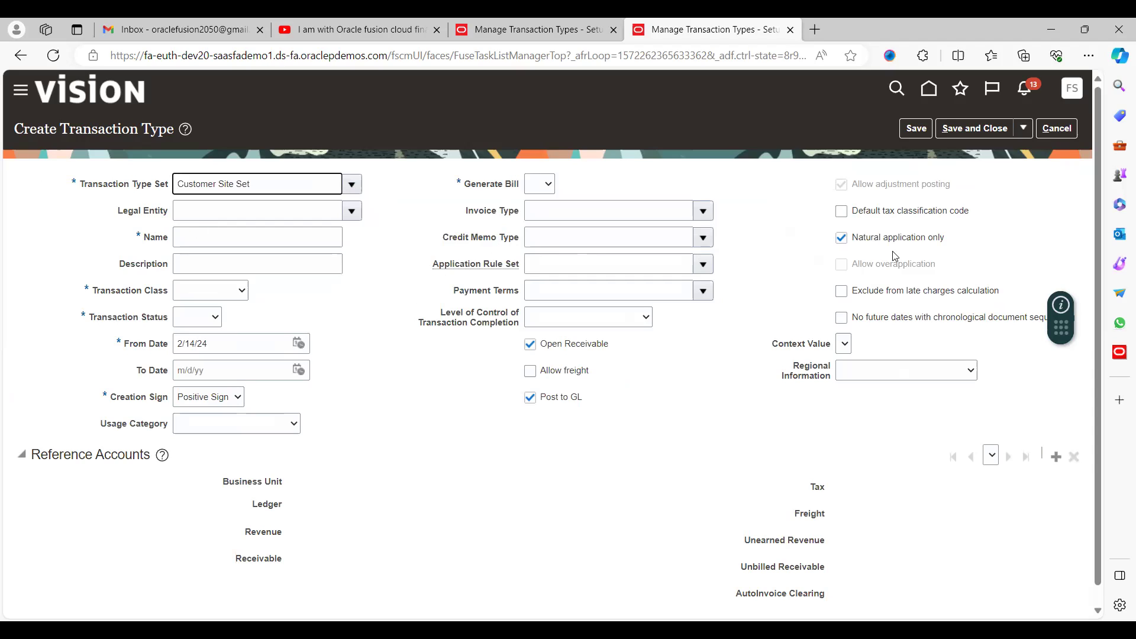
click(1055, 141)
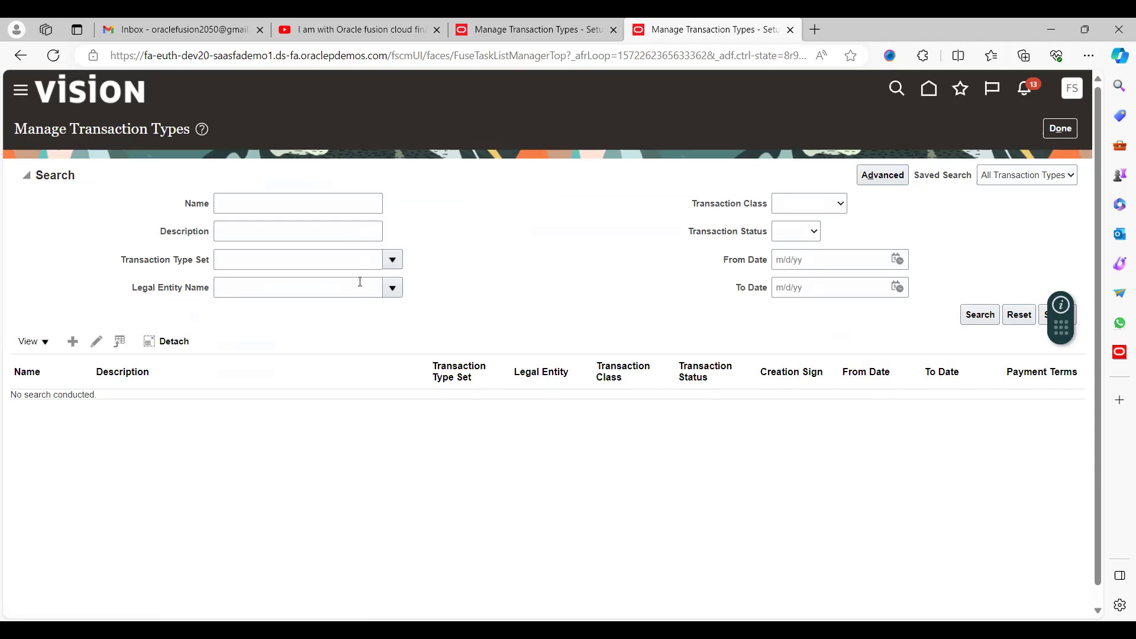
click(311, 203)
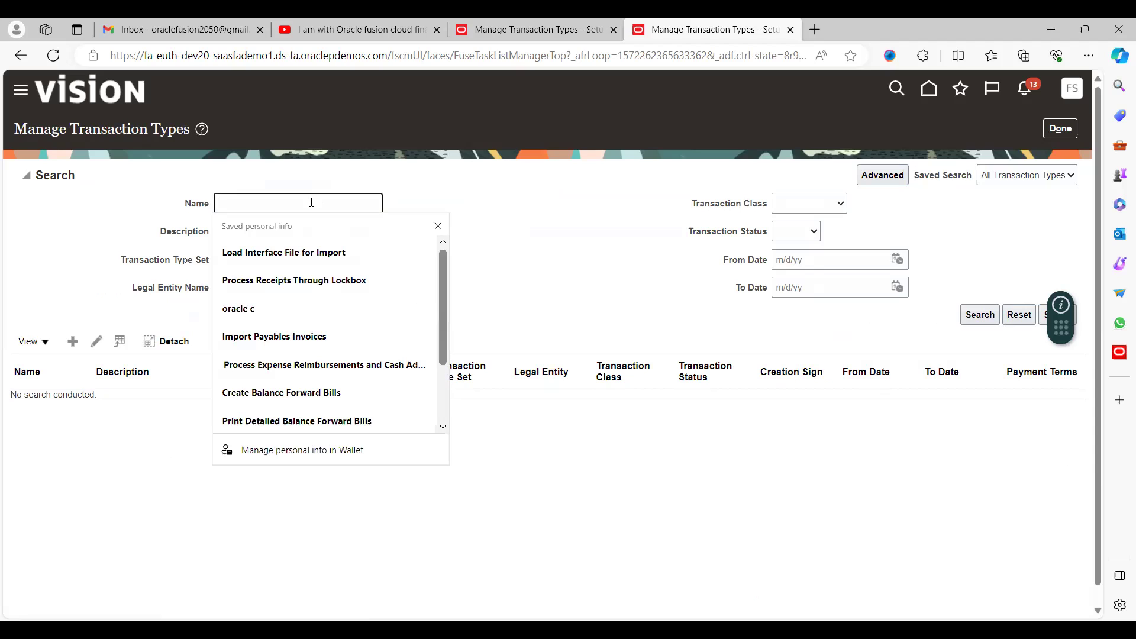
text(Charge)
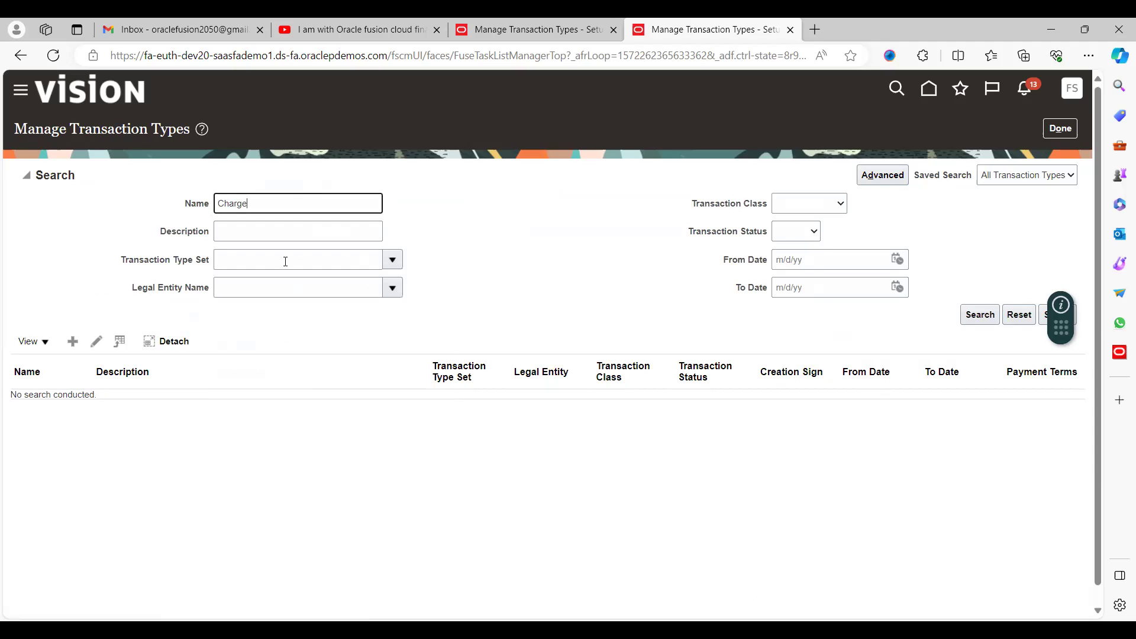
key(Return)
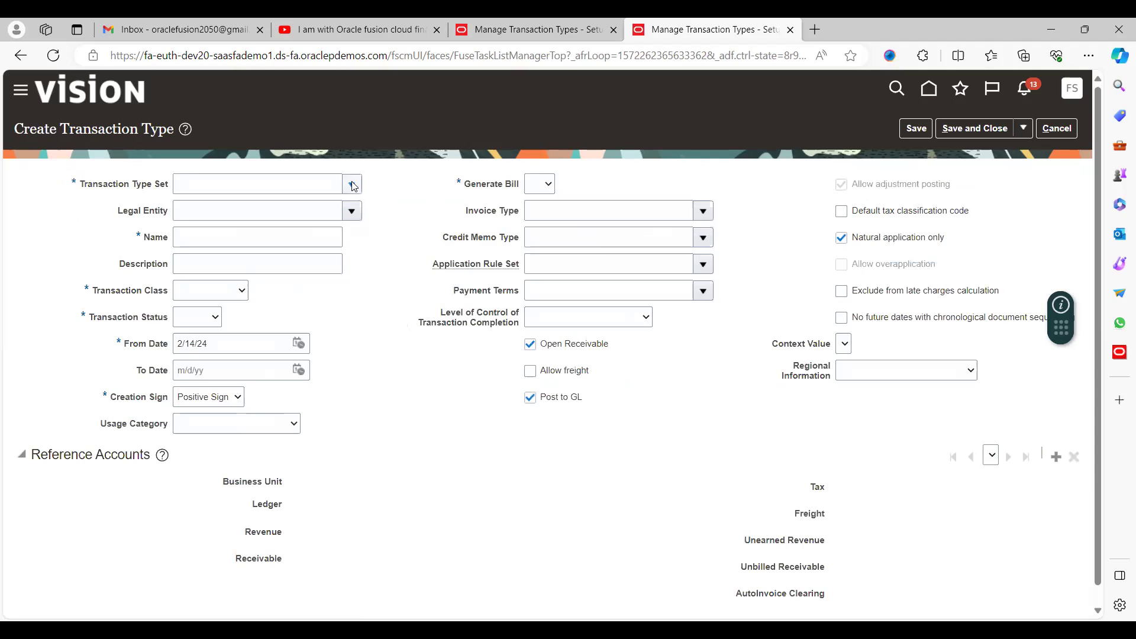
Step: Set the transaction type set to Common Set
click(353, 185)
click(349, 203)
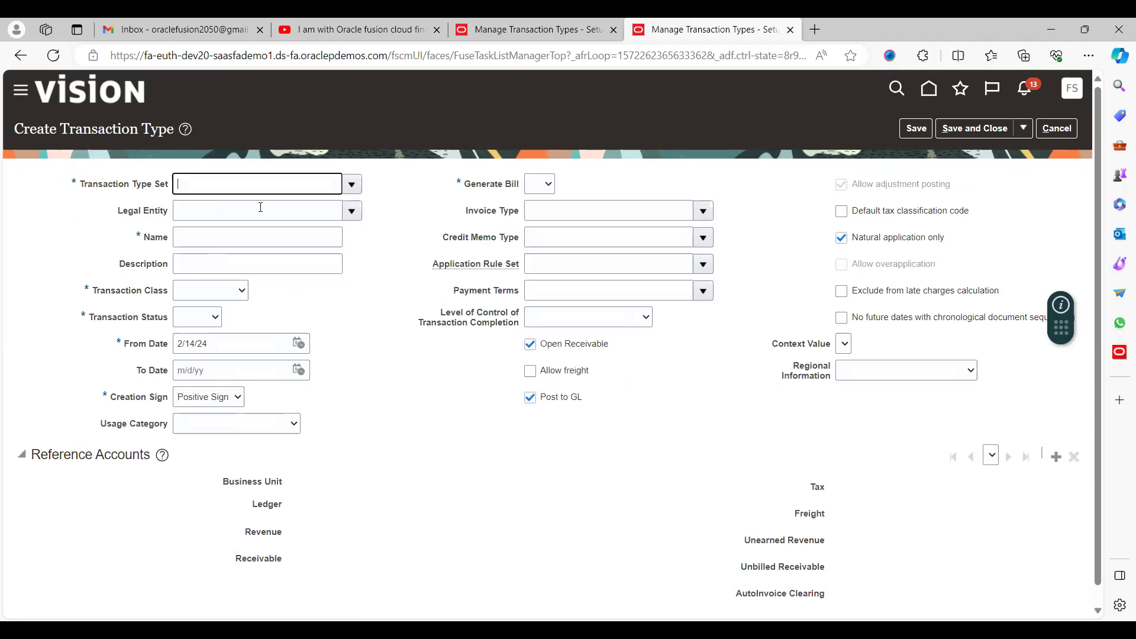
click(352, 185)
click(205, 255)
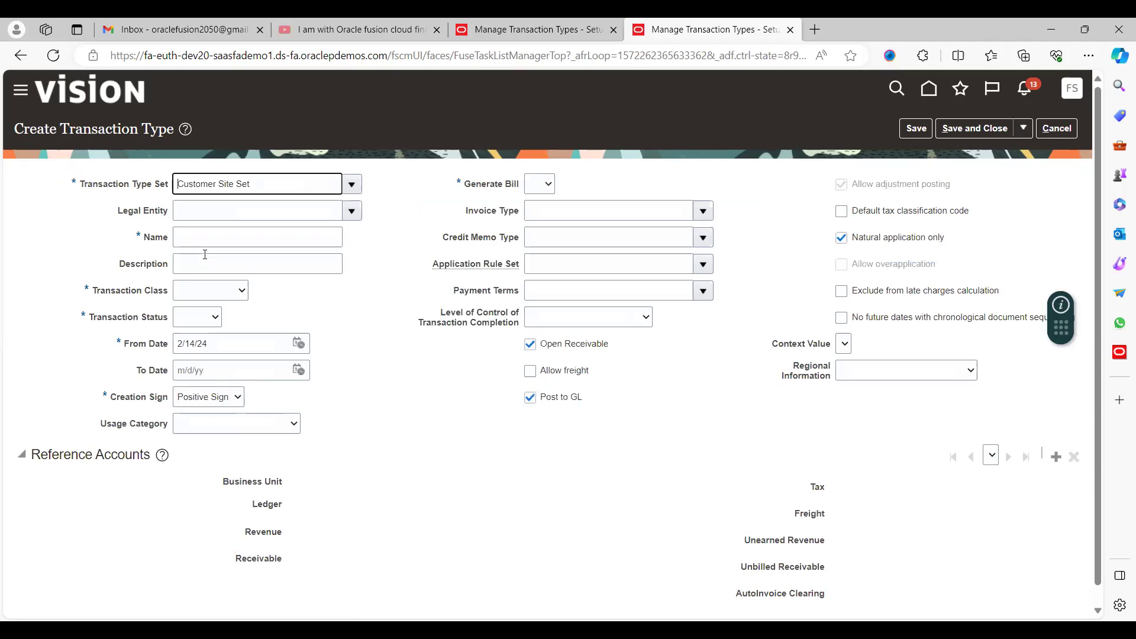
Step: Enter 'IBM Chargeback' as both the transaction type name and description
click(274, 233)
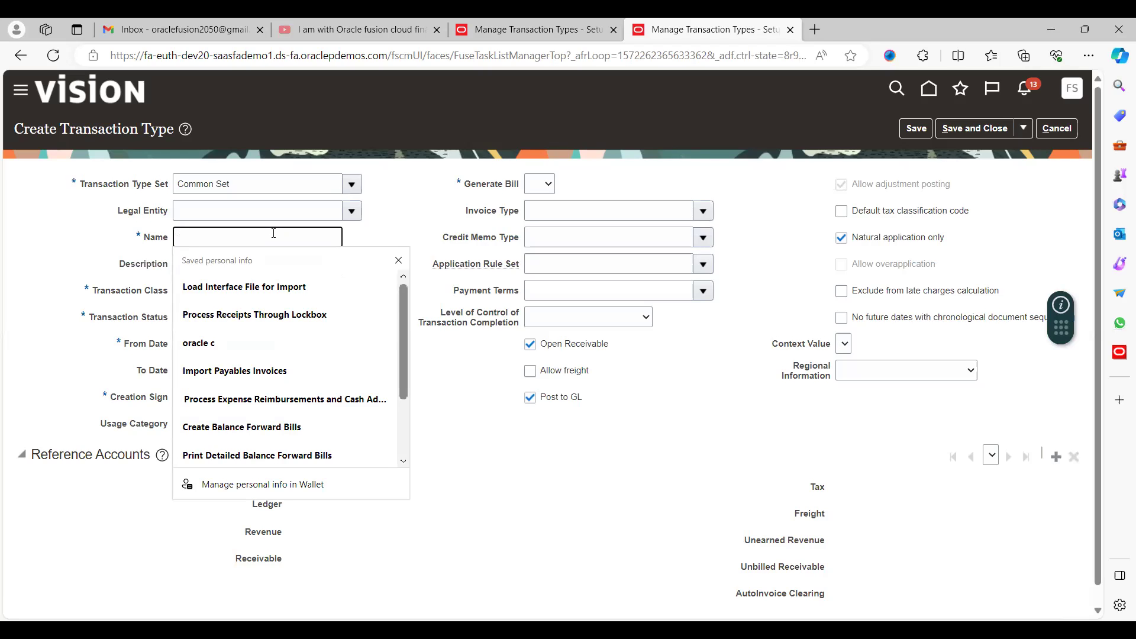
text(V)
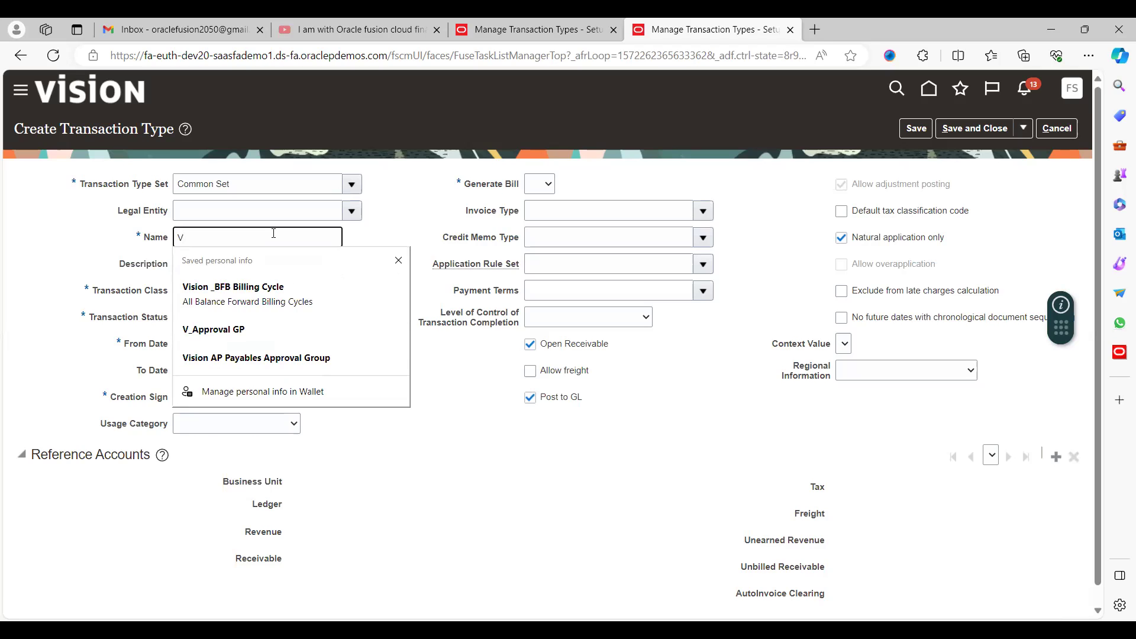
key(BackSpace)
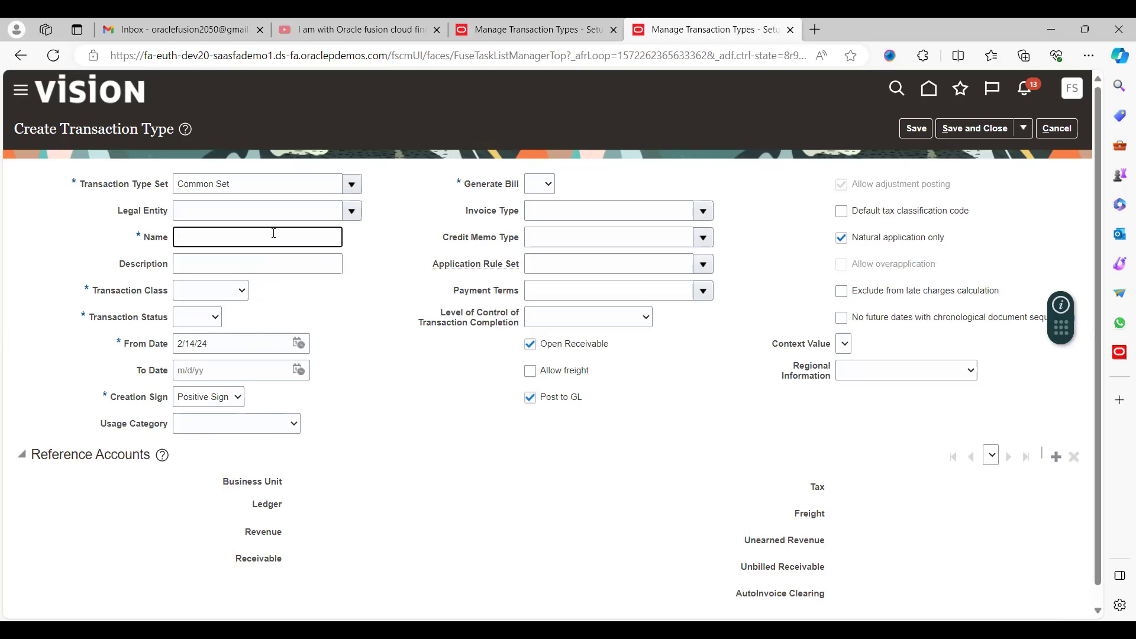
text(IBM Chargeback)
key(Tab)
key(shift+Tab)
key(ctrl+c)
key(Tab)
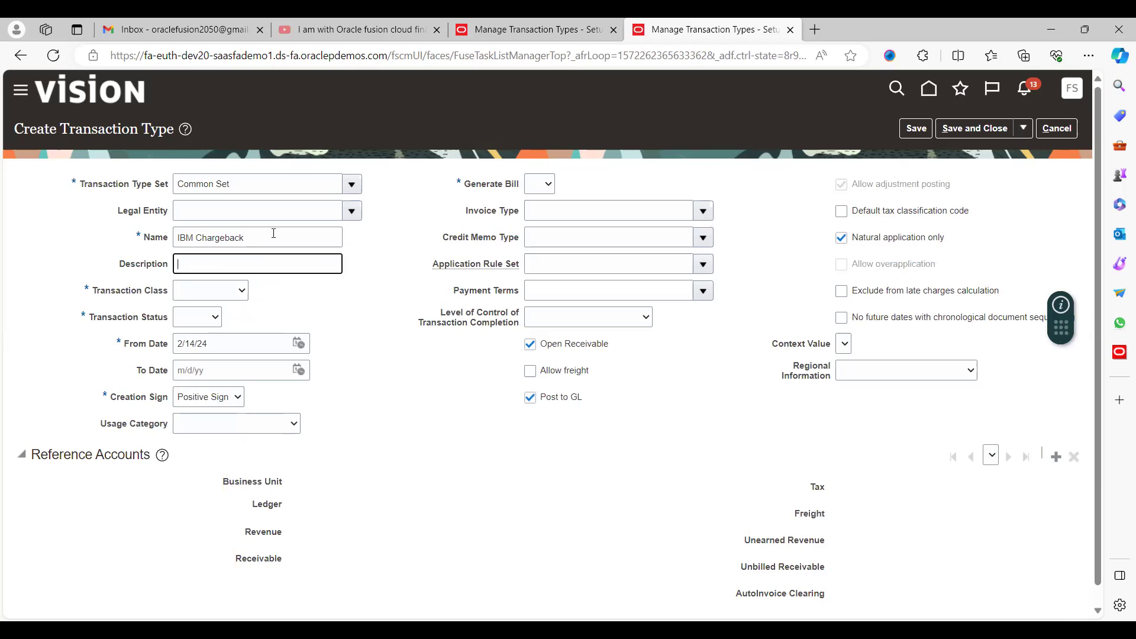
key(ctrl+v)
click(212, 303)
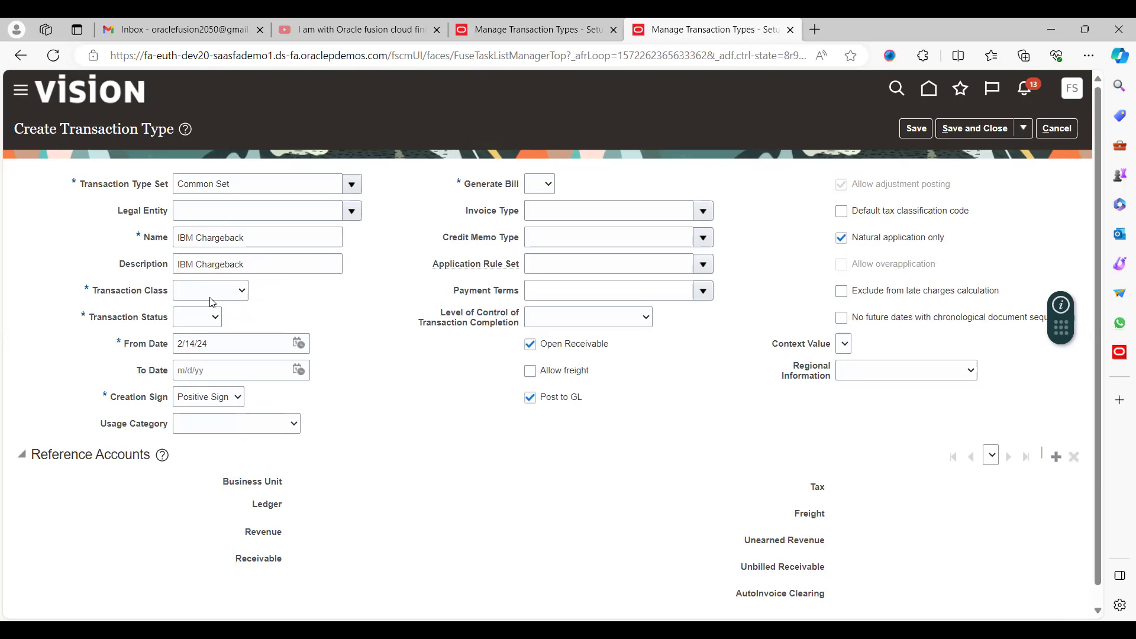
Step: Set class Chargeback, status Open, Generate Bill Yes, and add a reference accounts row
click(223, 324)
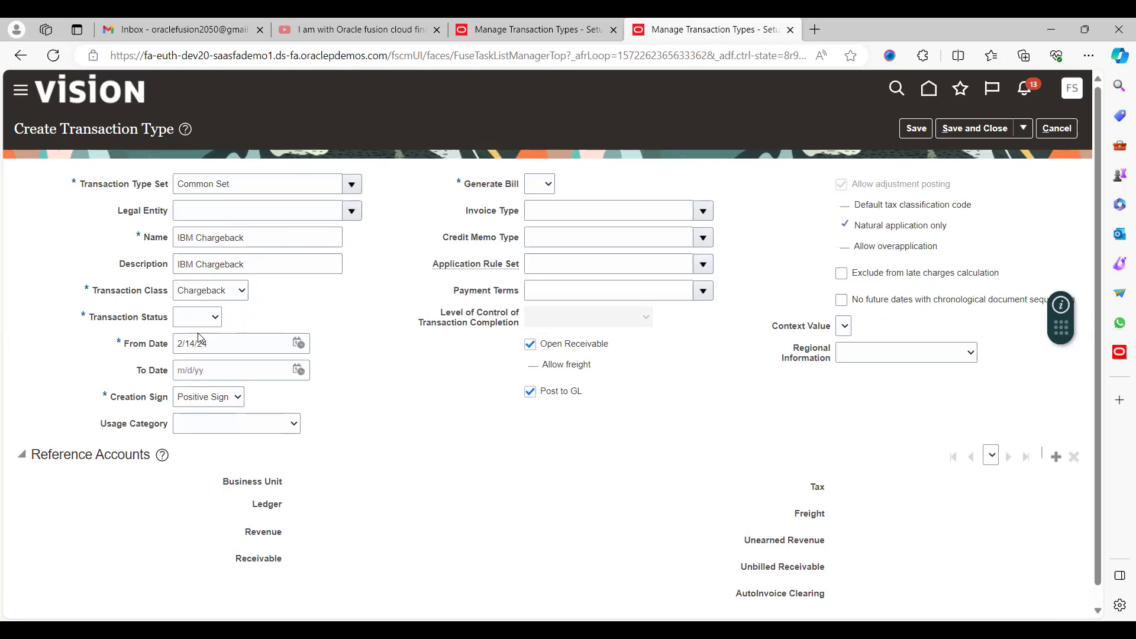
click(201, 340)
click(484, 193)
key(Down)
scroll(702, 420, down, 1)
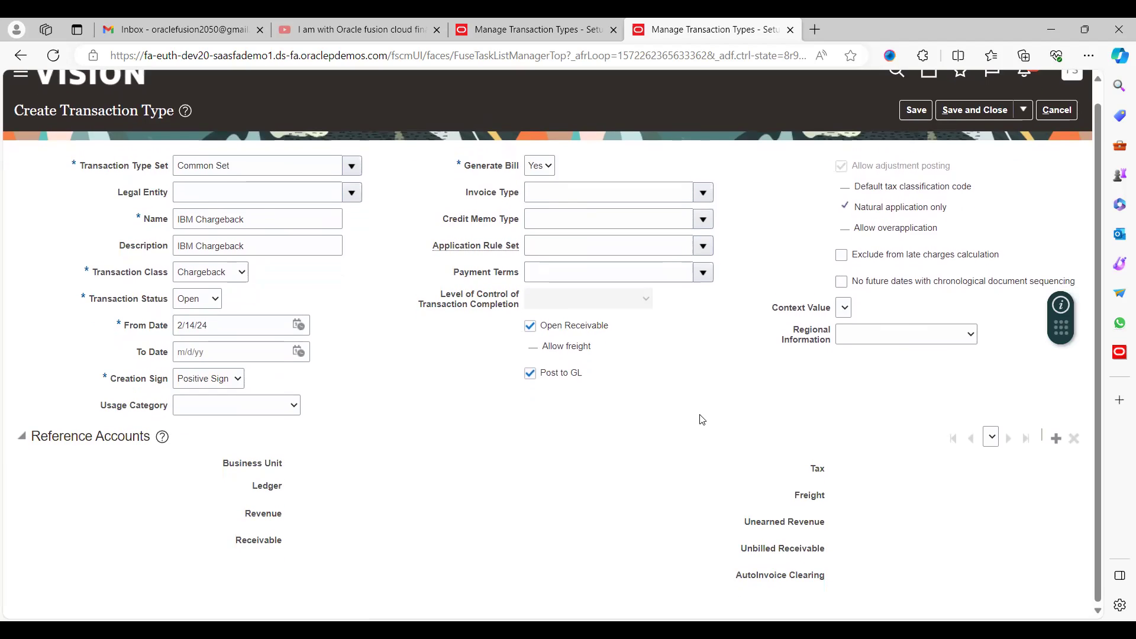
click(1056, 438)
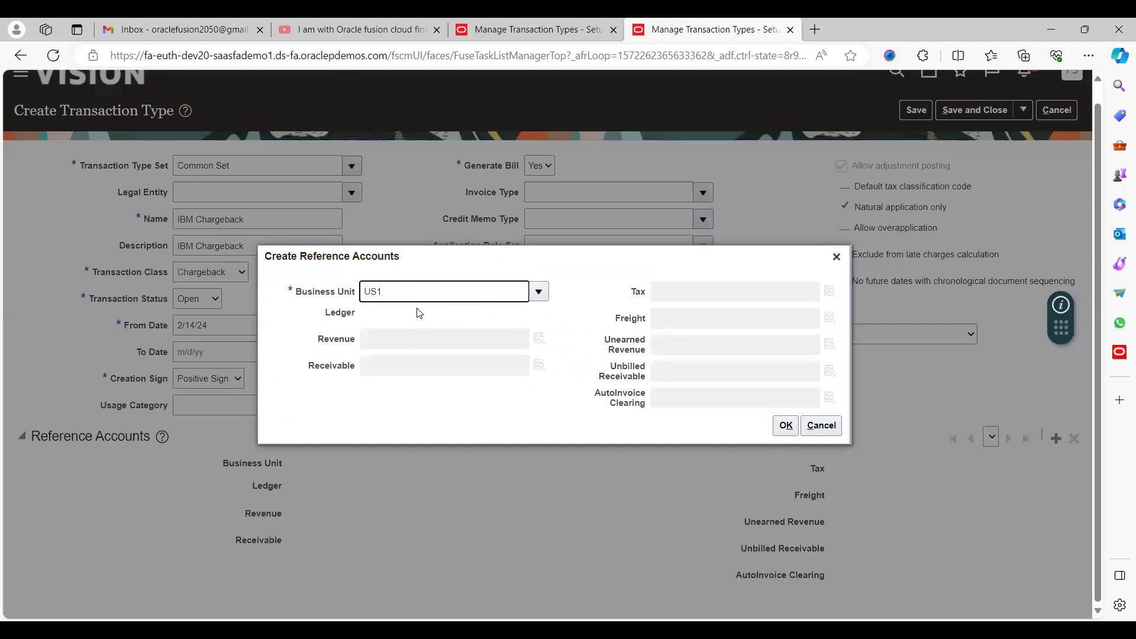
Step: Select US1 Business Unit for the reference accounts via the business unit search
click(538, 291)
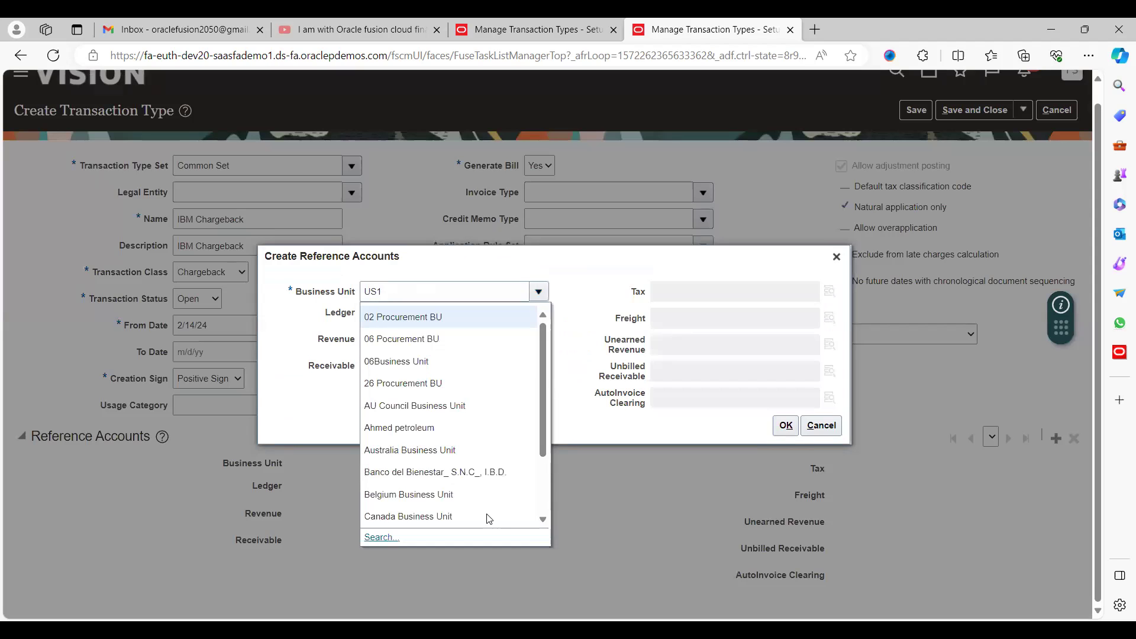
click(381, 546)
drag(538, 353, 538, 291)
click(539, 291)
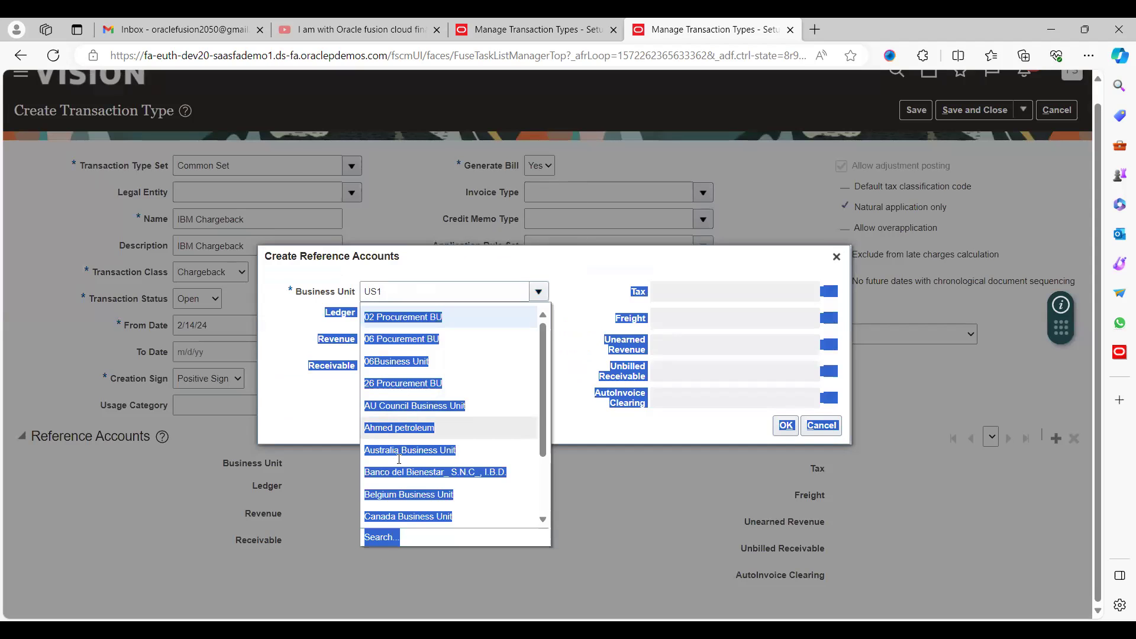
click(380, 538)
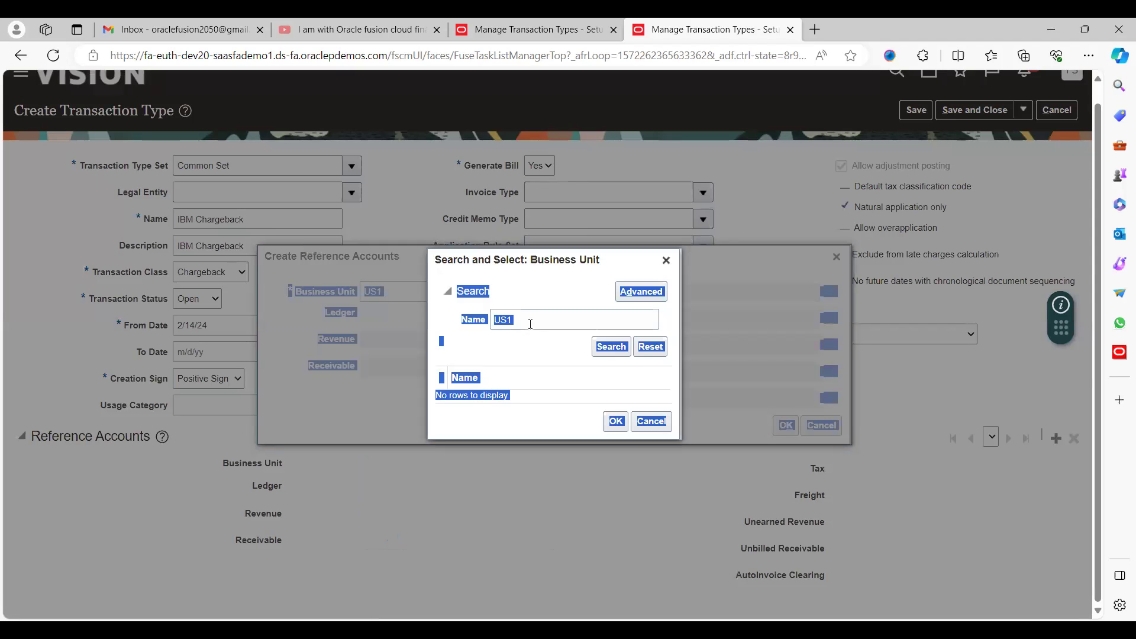
click(530, 324)
click(611, 346)
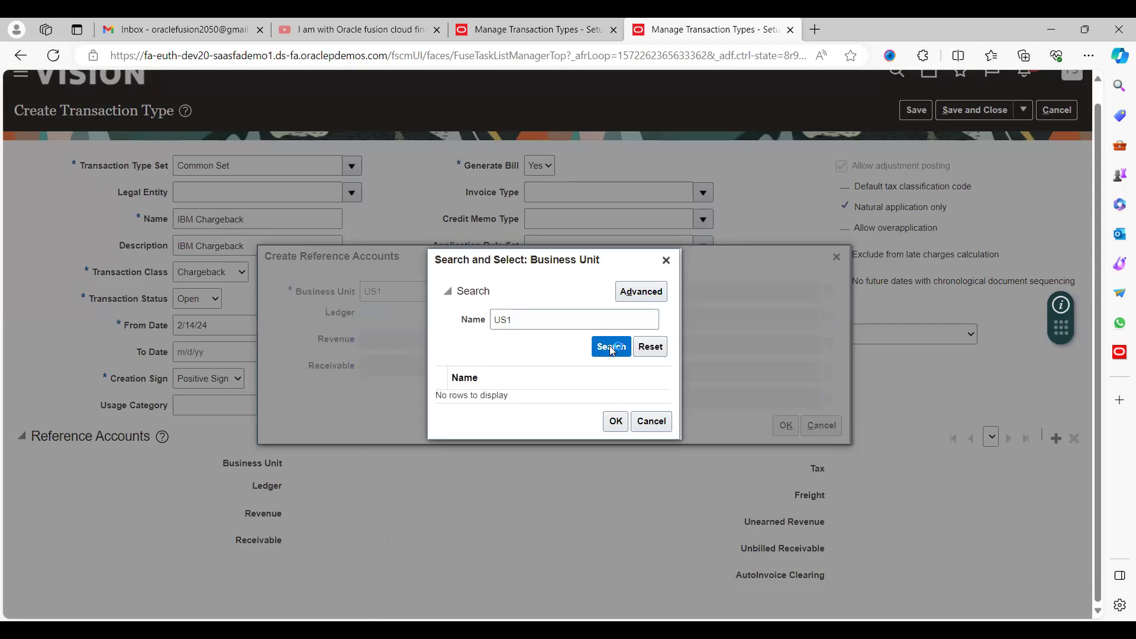
click(536, 325)
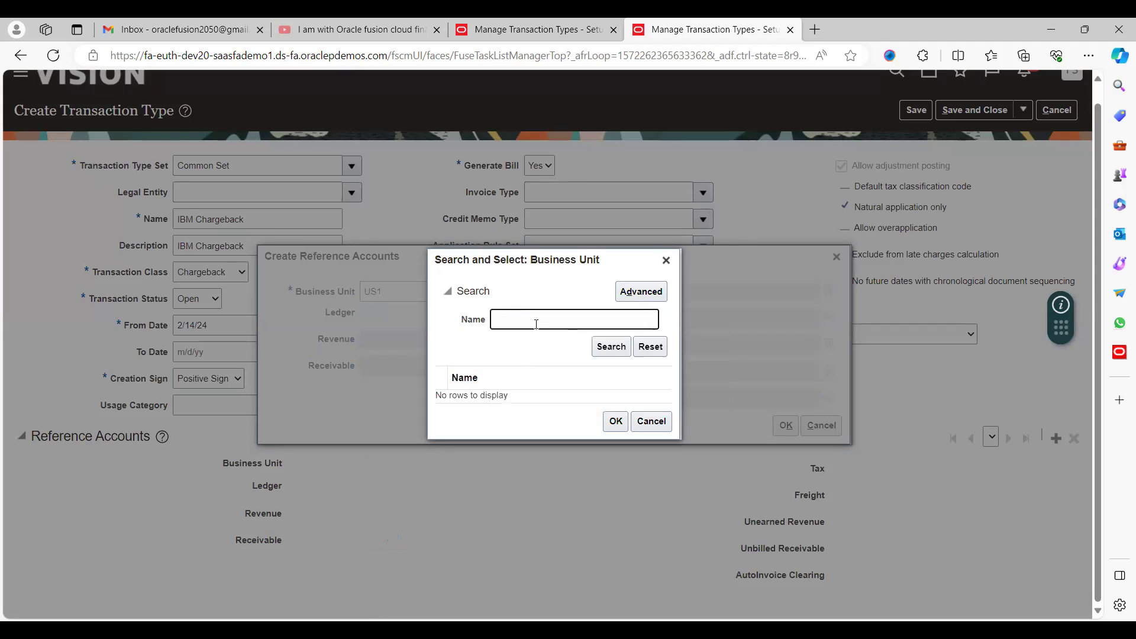
click(611, 346)
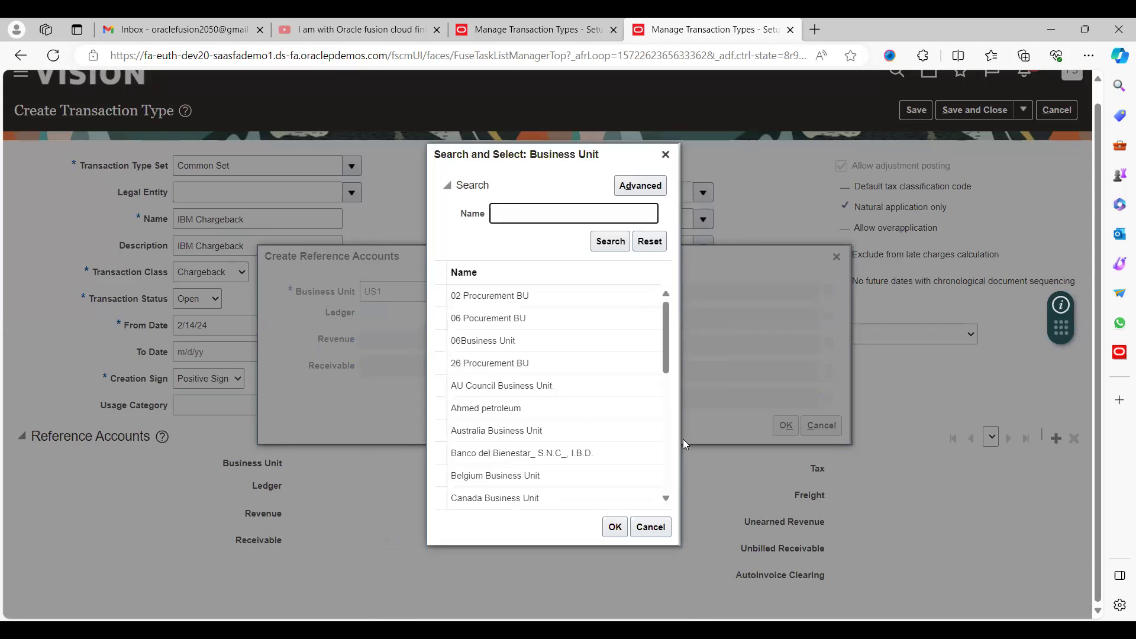
click(667, 490)
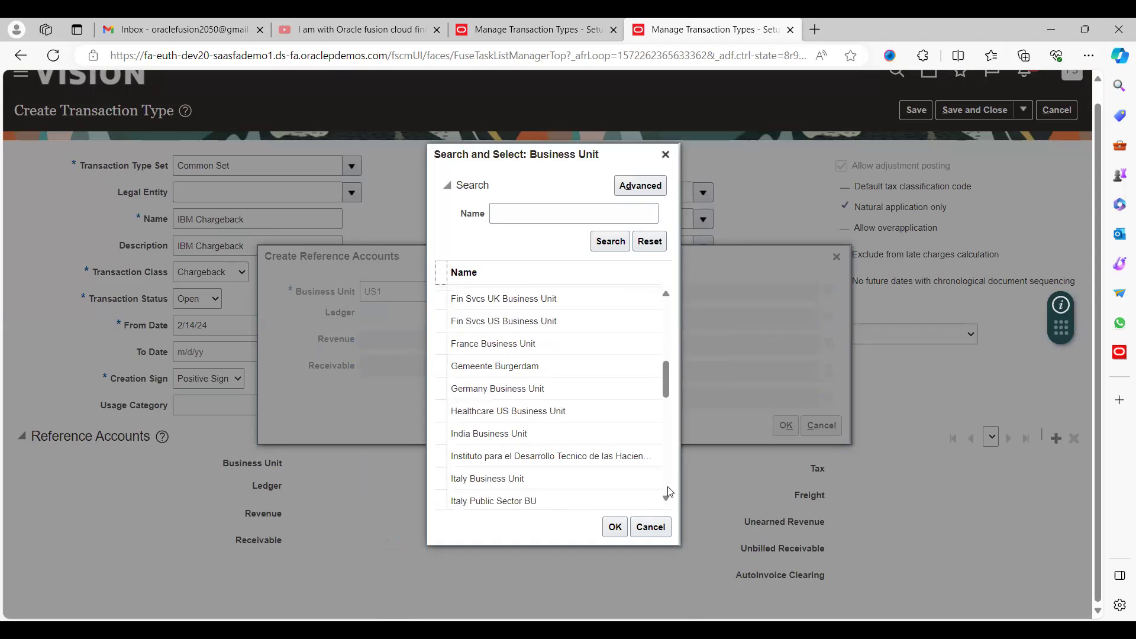
scroll(668, 500, down, 15)
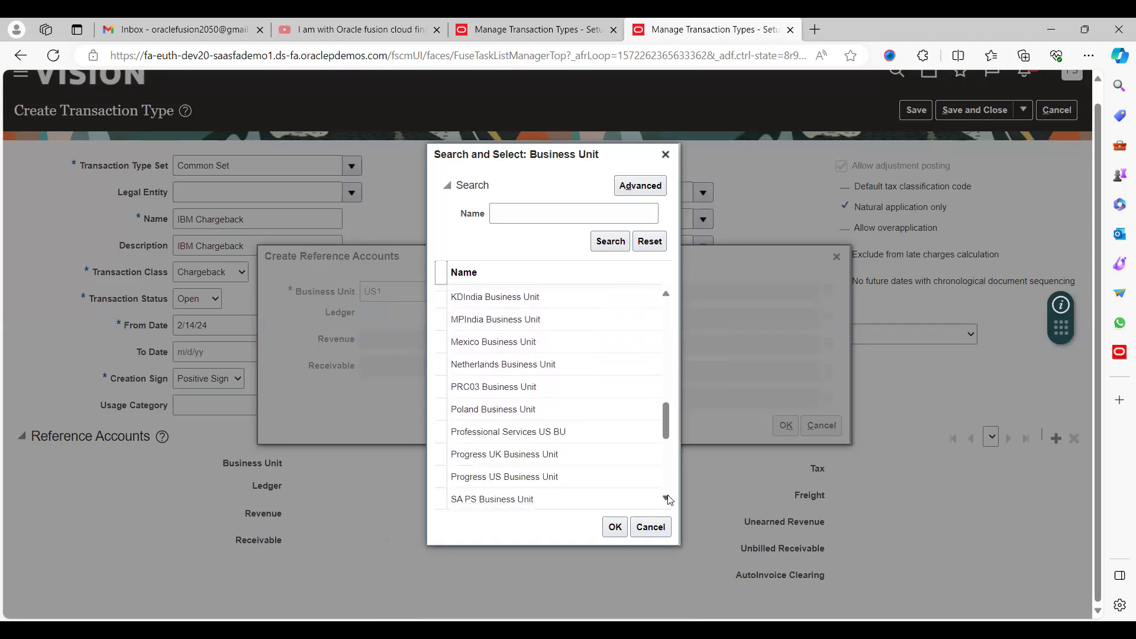
scroll(669, 500, down, 6)
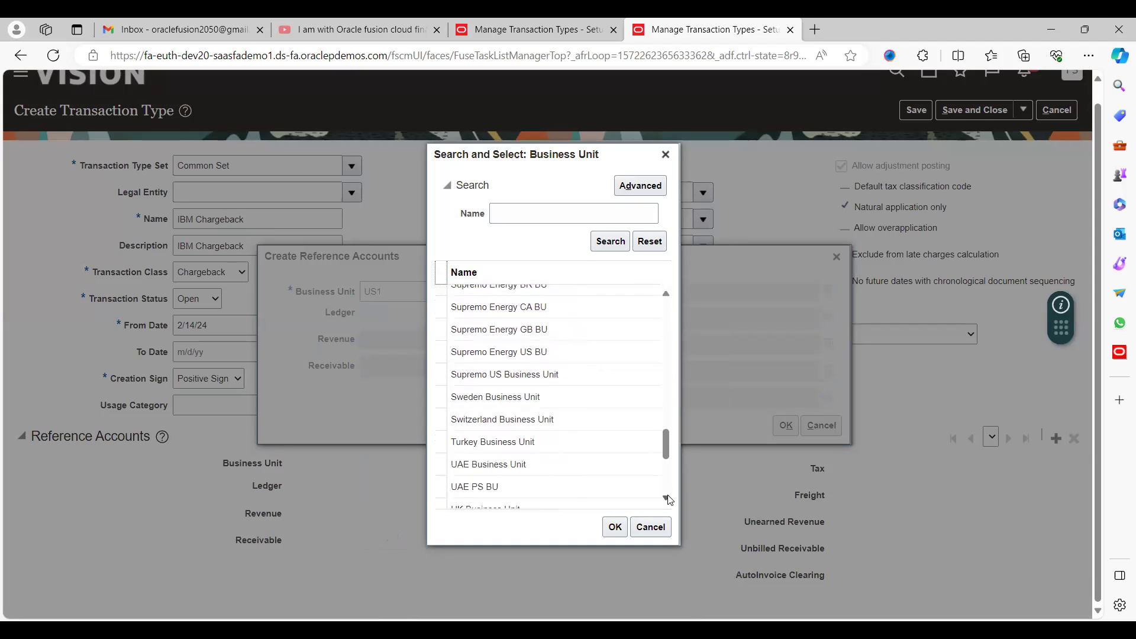
click(491, 474)
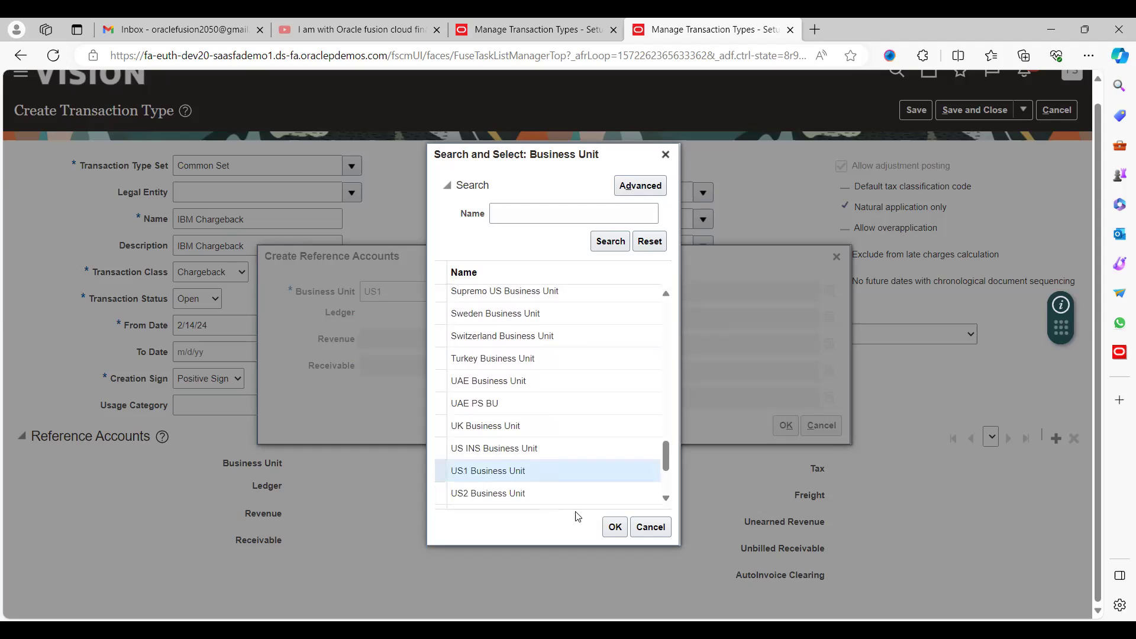
click(614, 528)
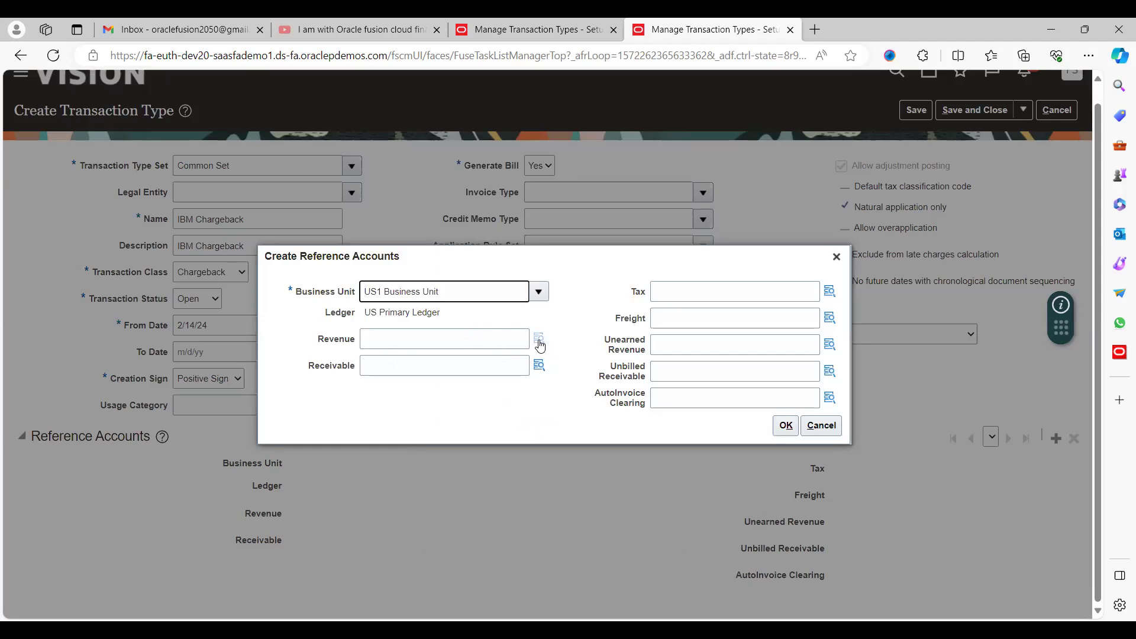
Step: Set the Revenue account to 101.10.41000.000.000.000 (Revenue Domestic)
click(538, 338)
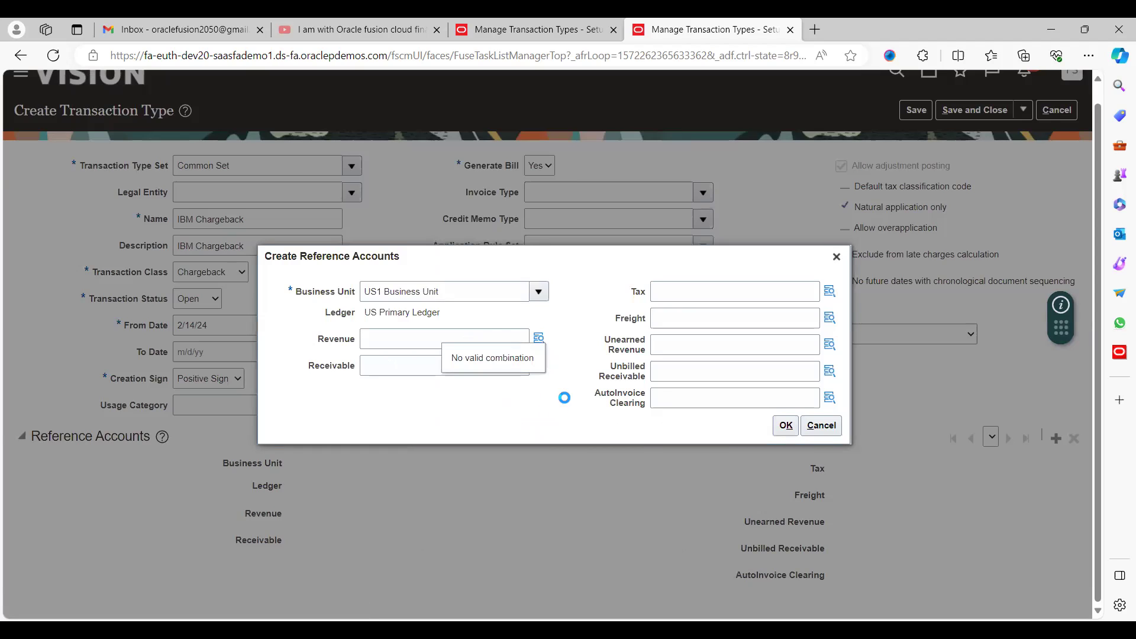
click(614, 354)
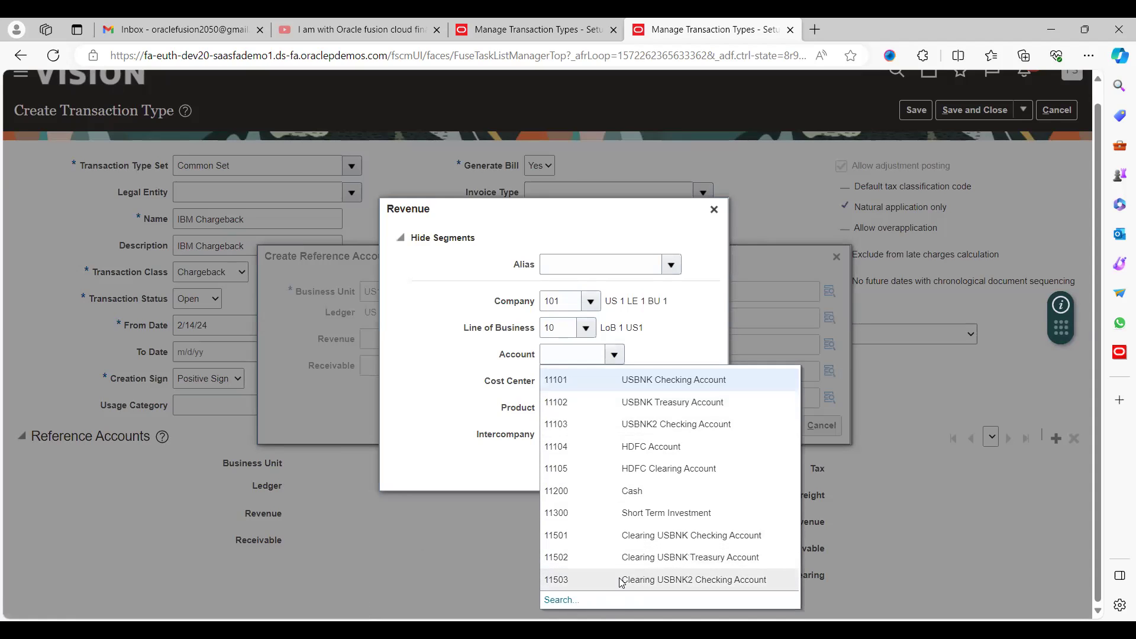
click(561, 600)
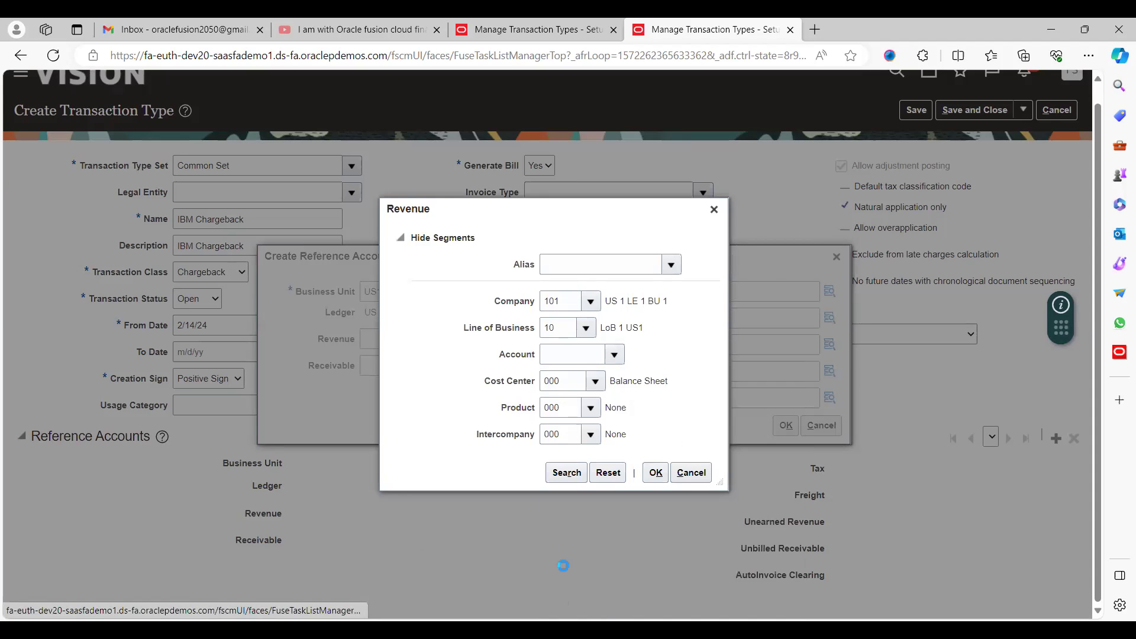
click(535, 346)
text(rev)
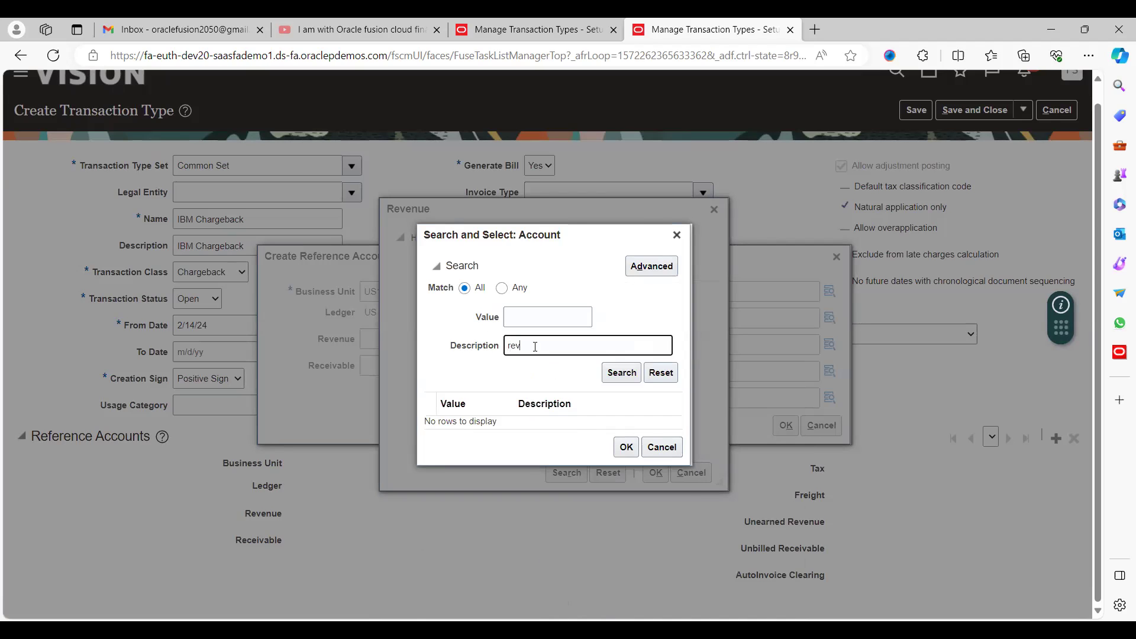
key(Return)
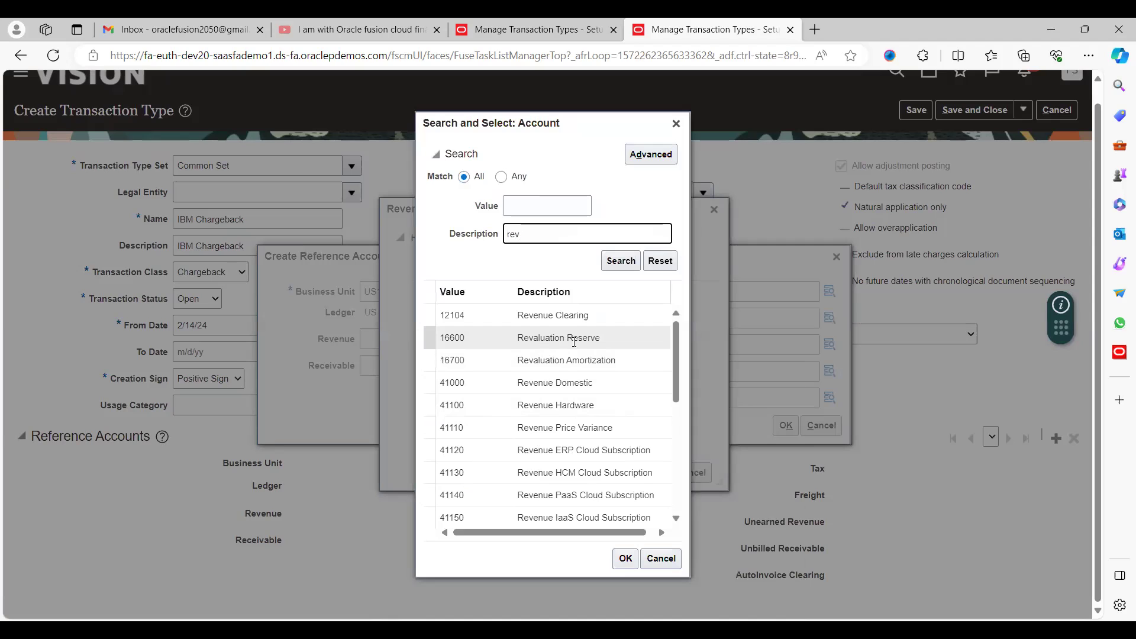
click(578, 385)
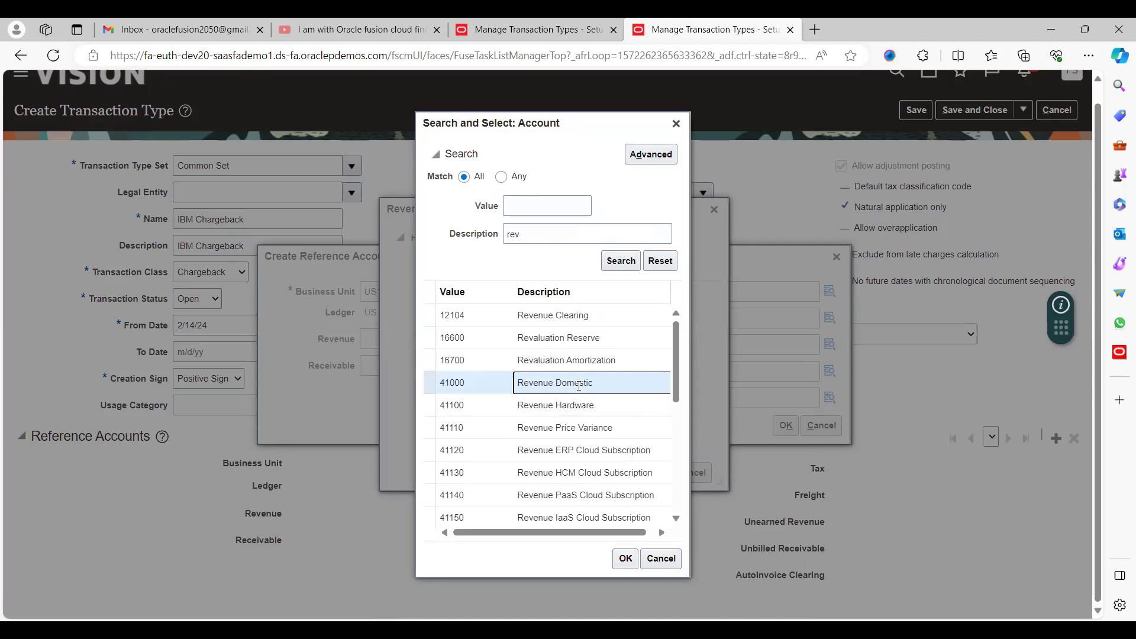
click(625, 559)
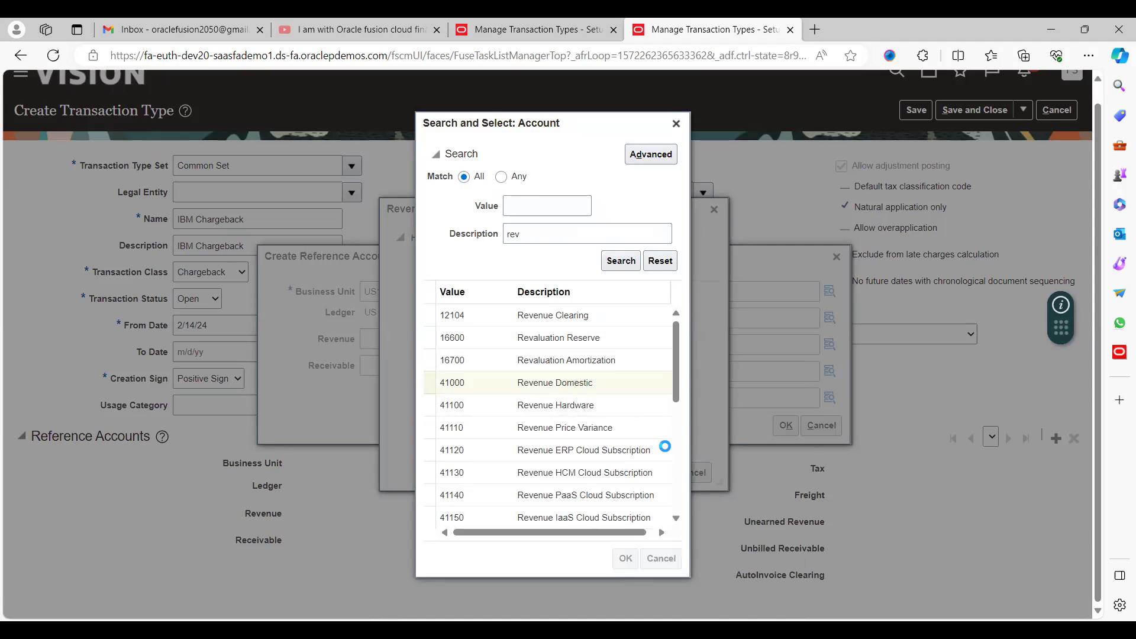
click(656, 472)
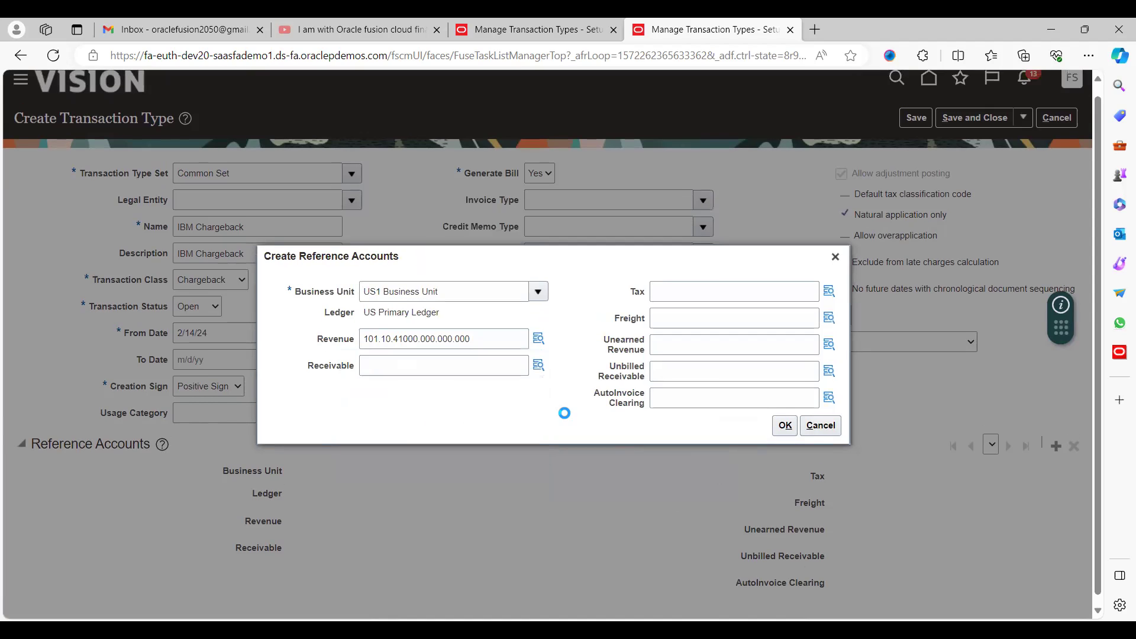
click(538, 365)
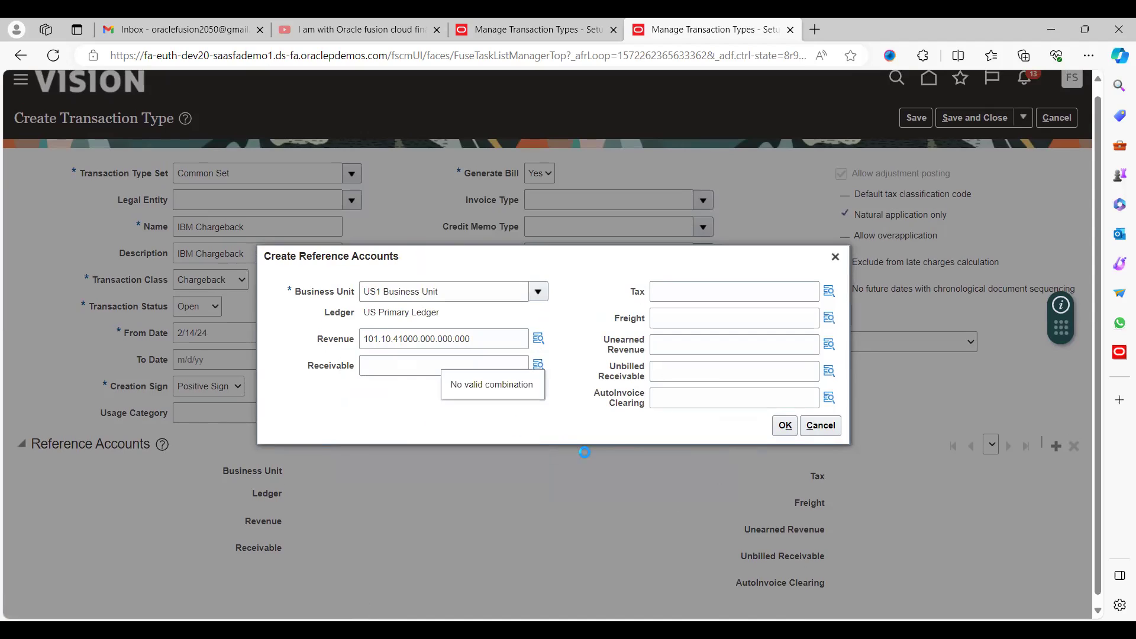
Step: Search accounts by description and set Receivable to 101.10.12101.000.000.000 (Accounts Receivable)
click(614, 358)
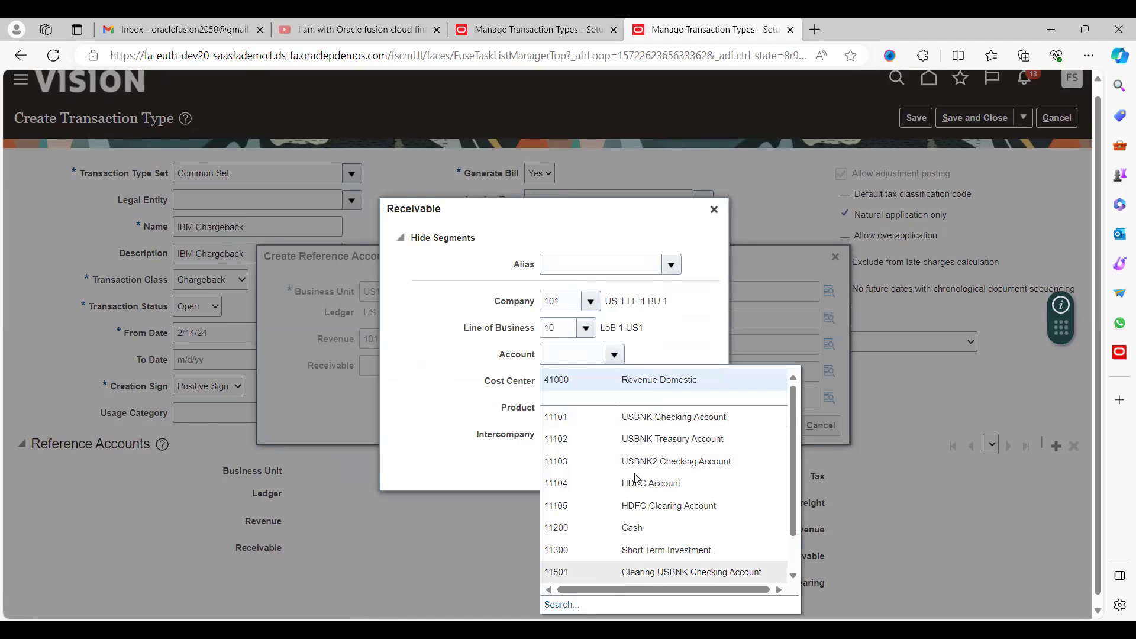
click(563, 604)
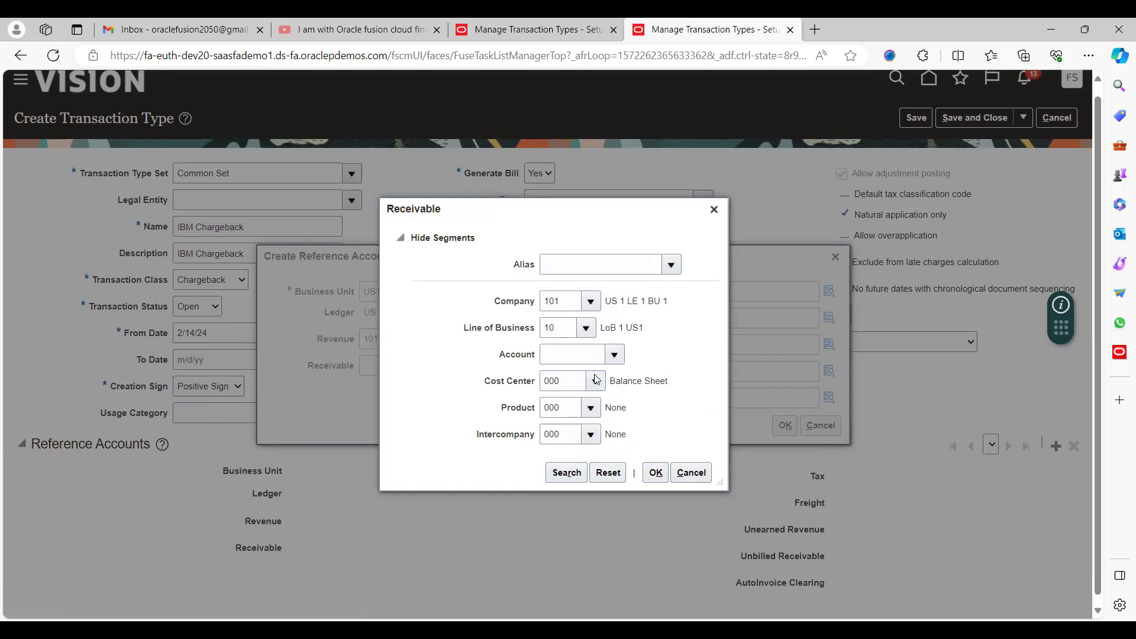
click(546, 347)
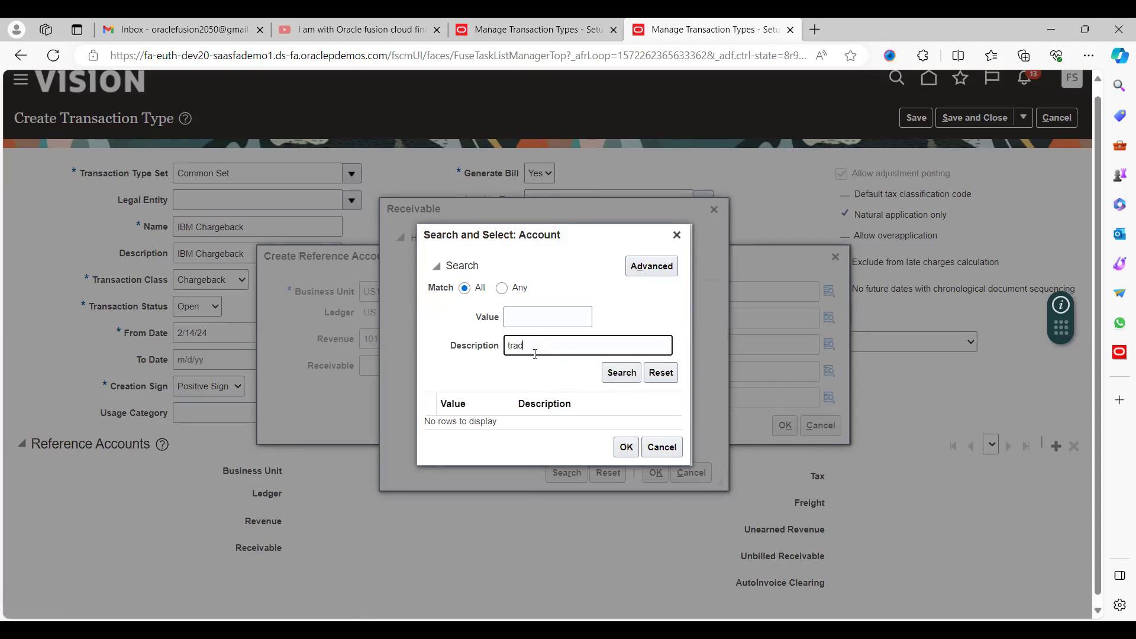
key(Return)
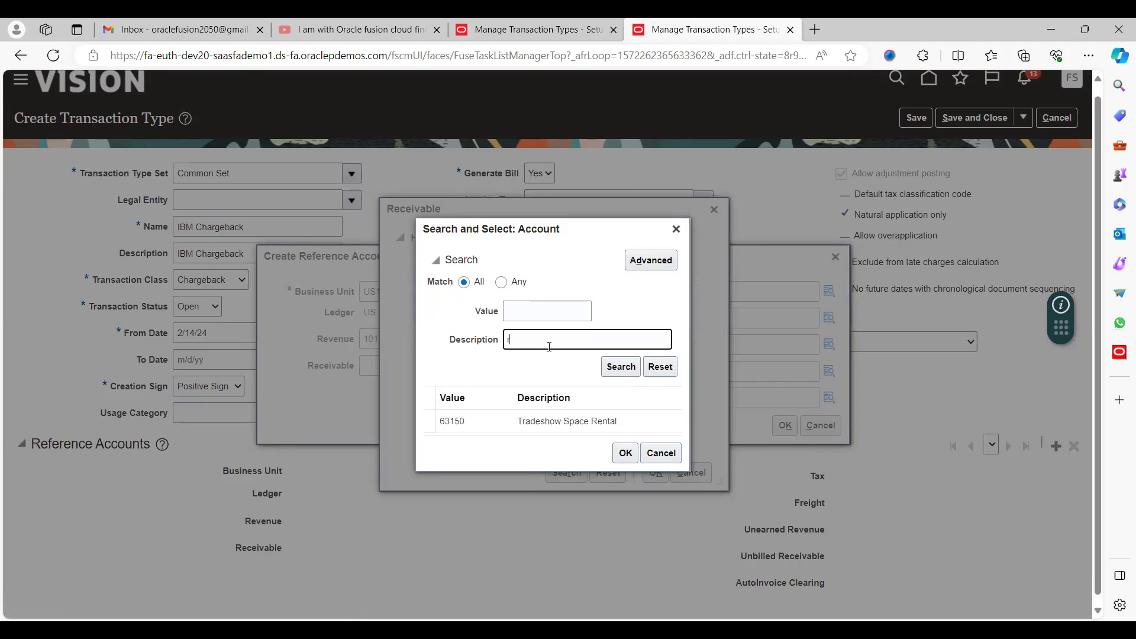
key(Return)
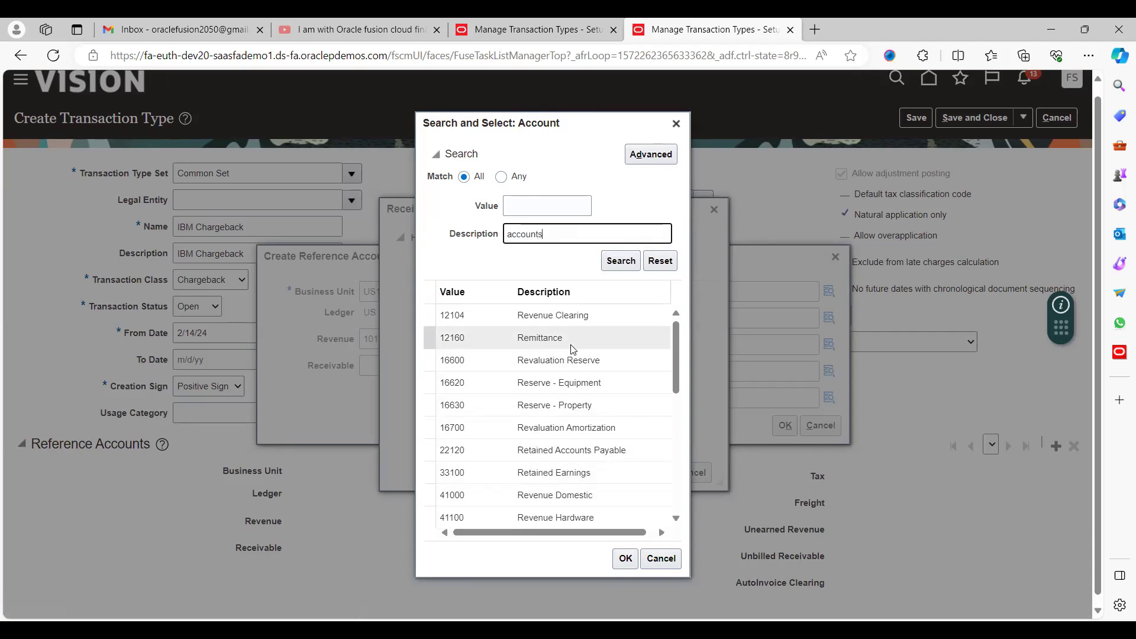
key(Return)
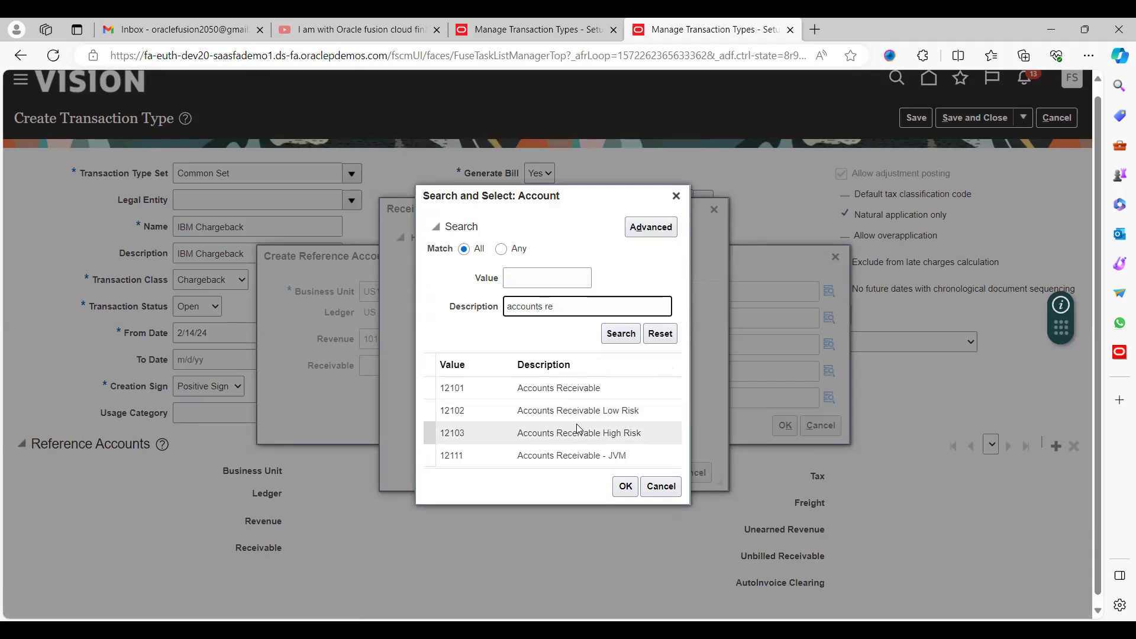
click(559, 388)
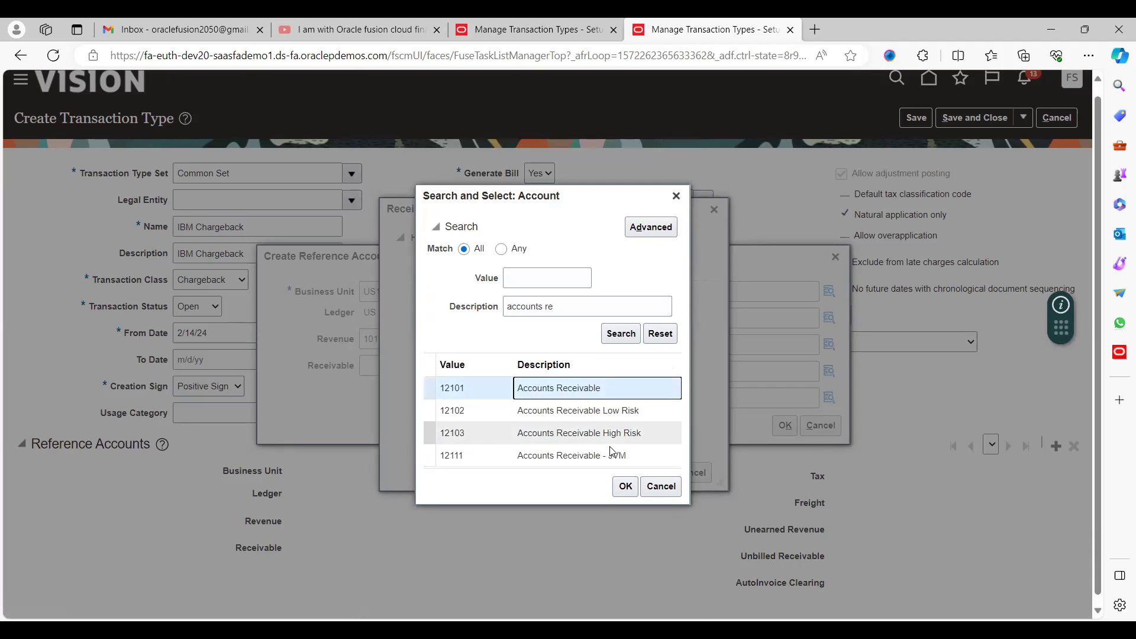
click(625, 486)
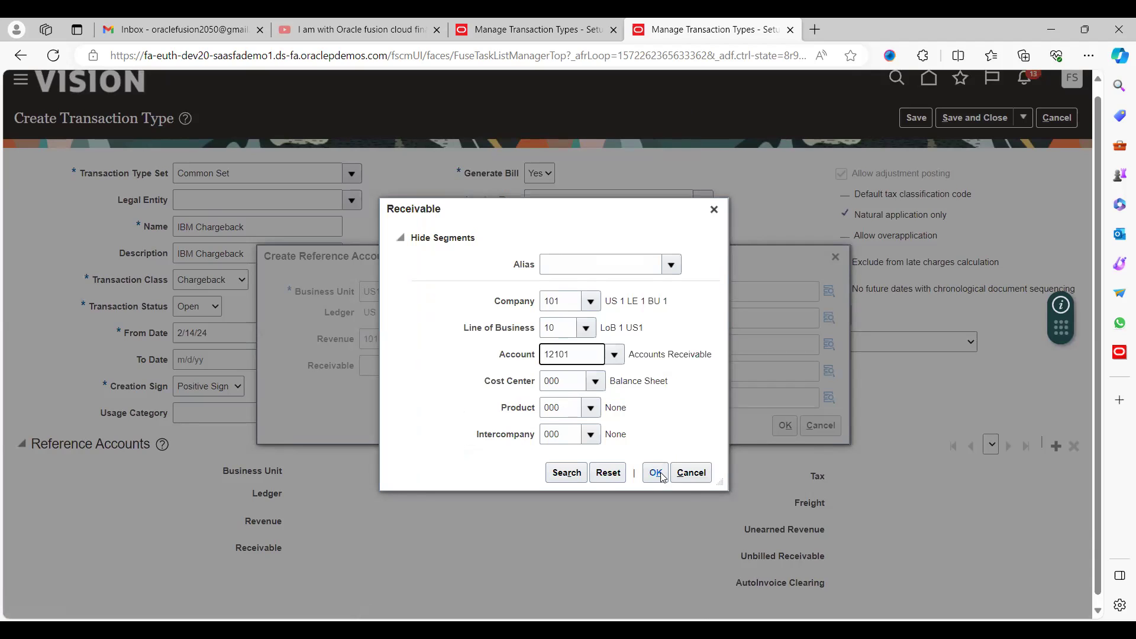
click(656, 473)
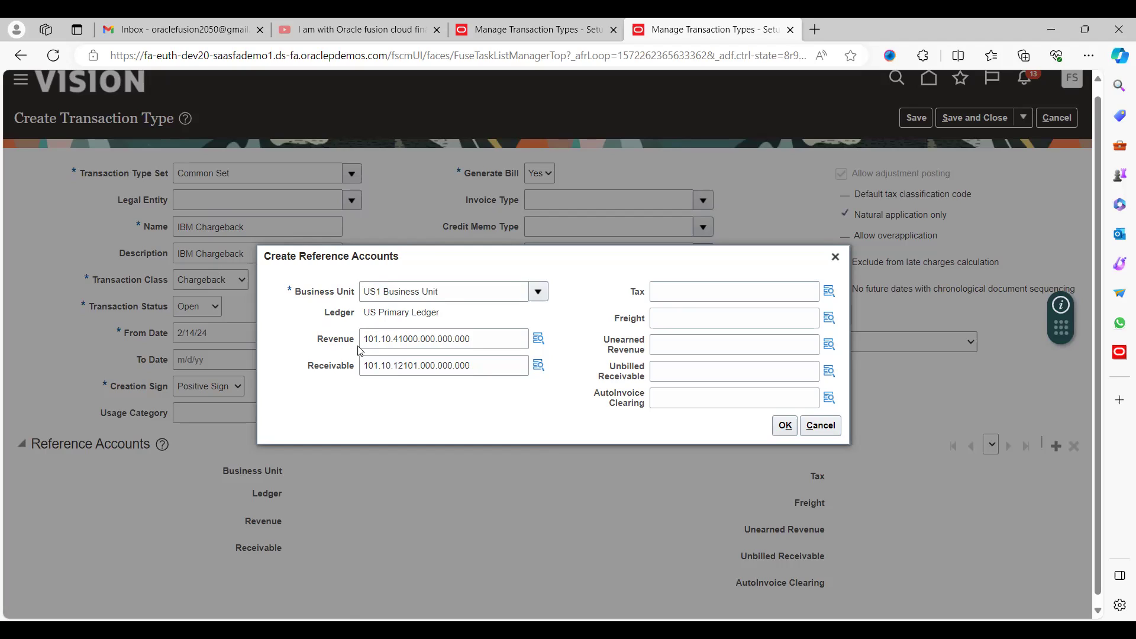
Step: Add the US1 reference accounts, save and close IBM Chargeback, and return home
click(782, 426)
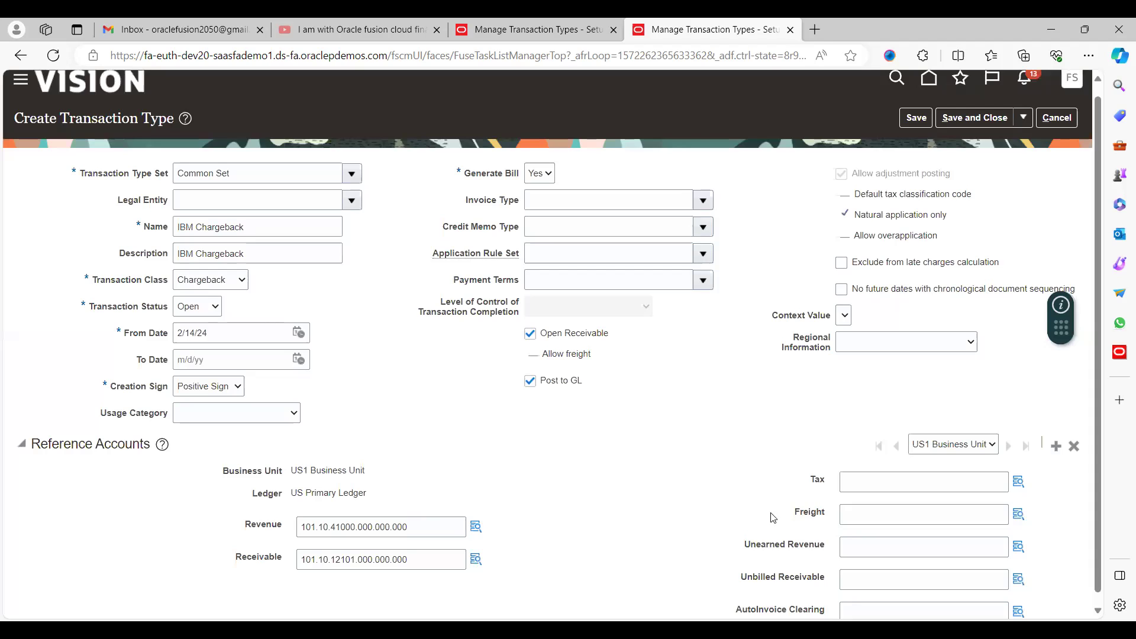
click(903, 120)
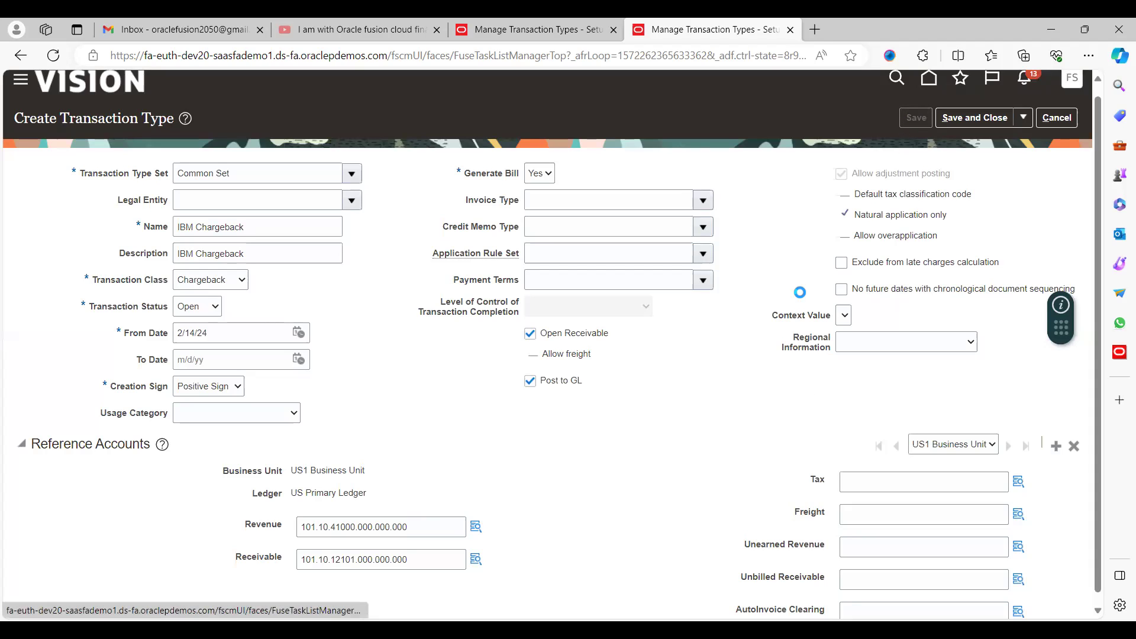
click(975, 117)
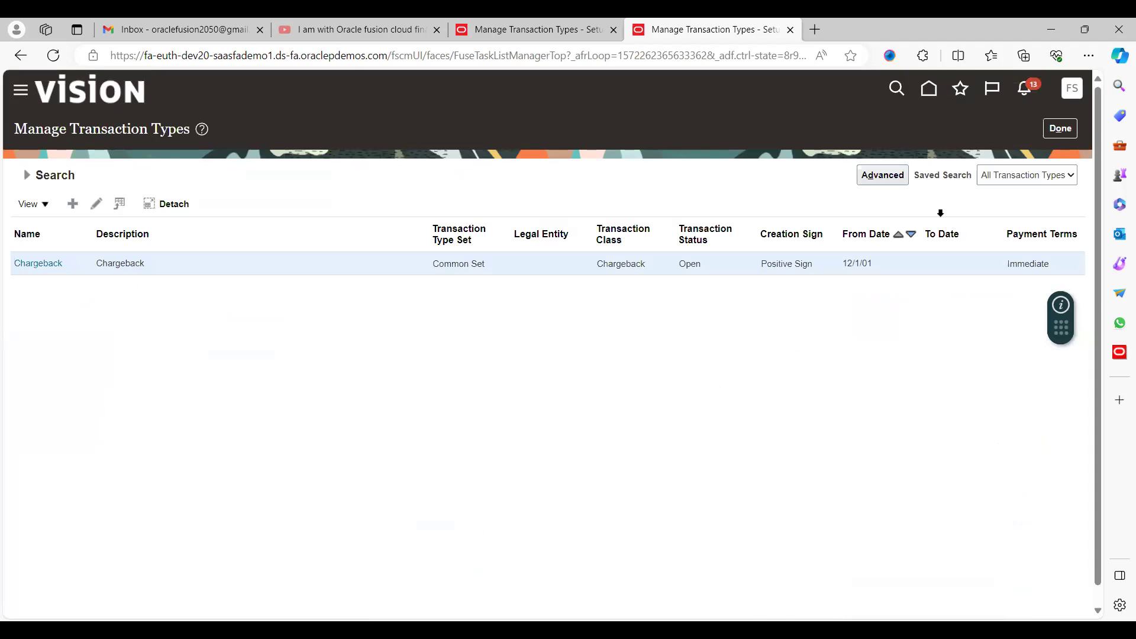
click(1059, 130)
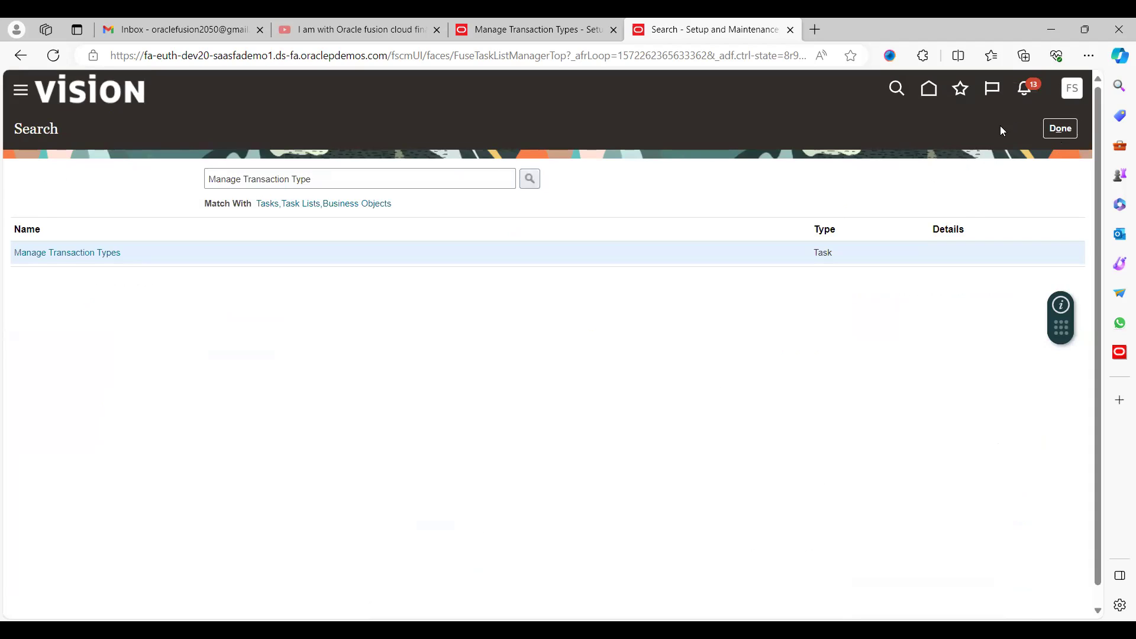
click(930, 95)
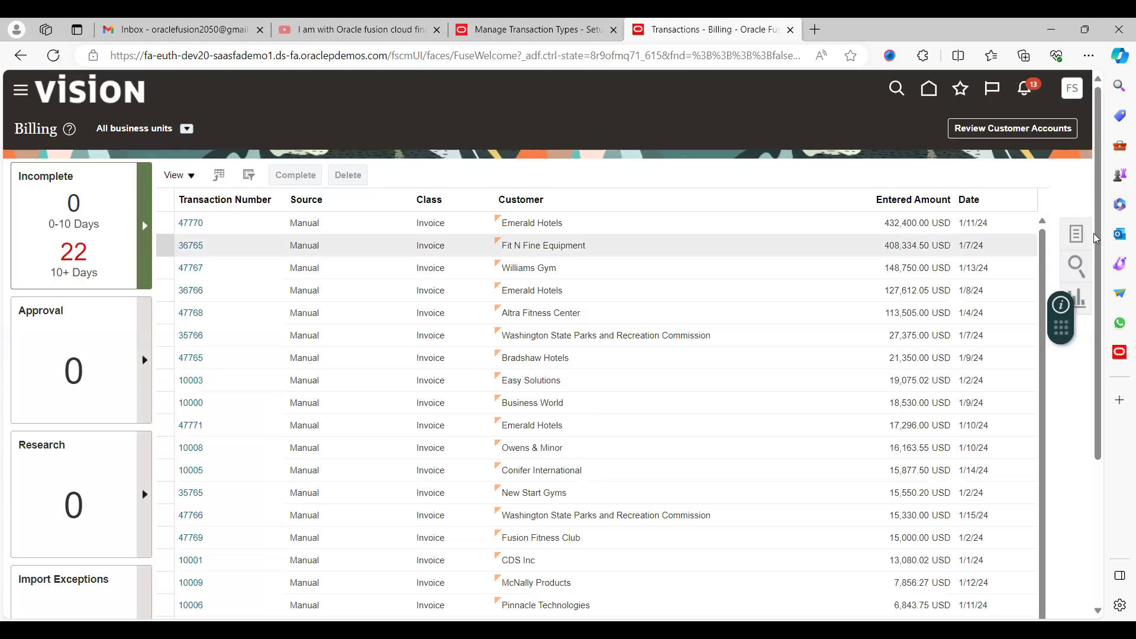
Step: Start a new transaction for US1 Business Unit billed to Easy Solutions
click(1082, 235)
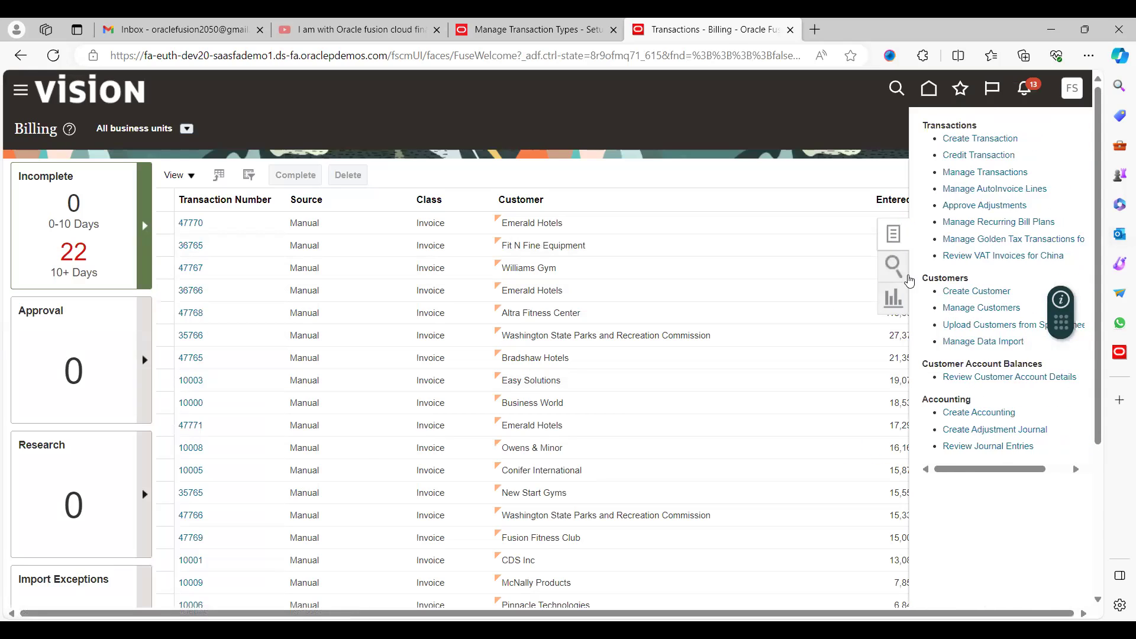
click(963, 139)
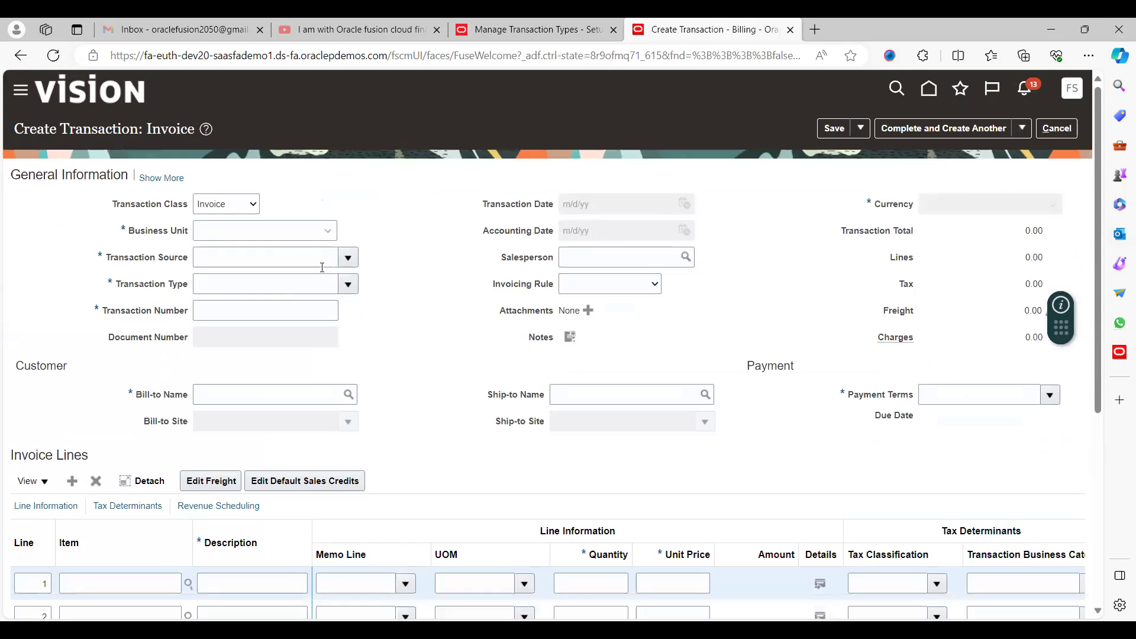
click(255, 231)
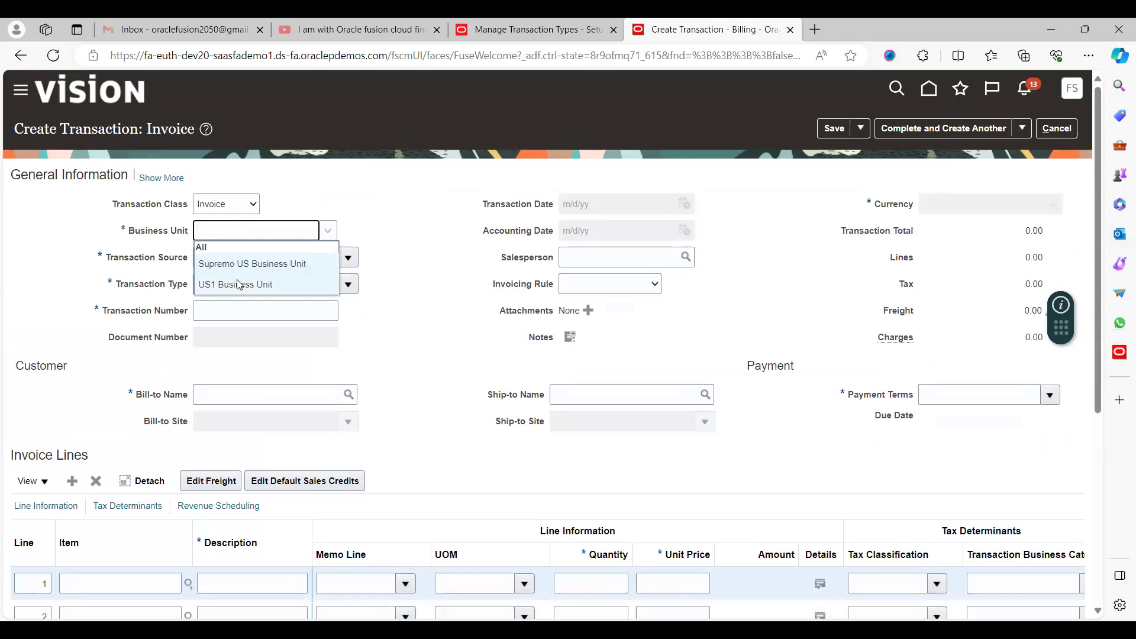
click(238, 282)
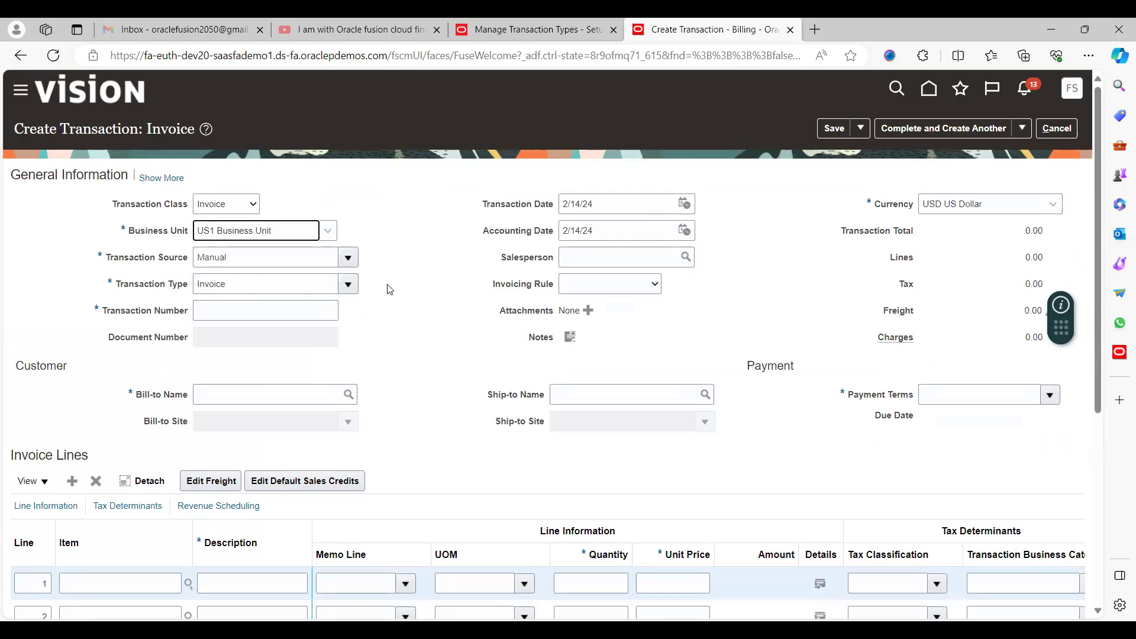
click(234, 391)
text(easy)
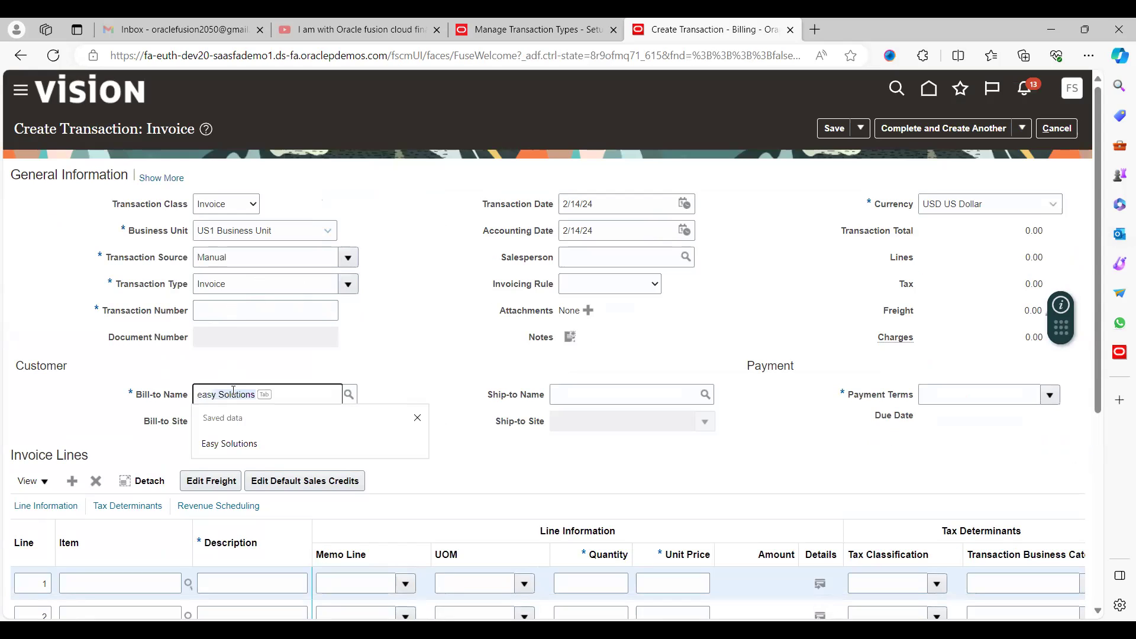
key(Tab)
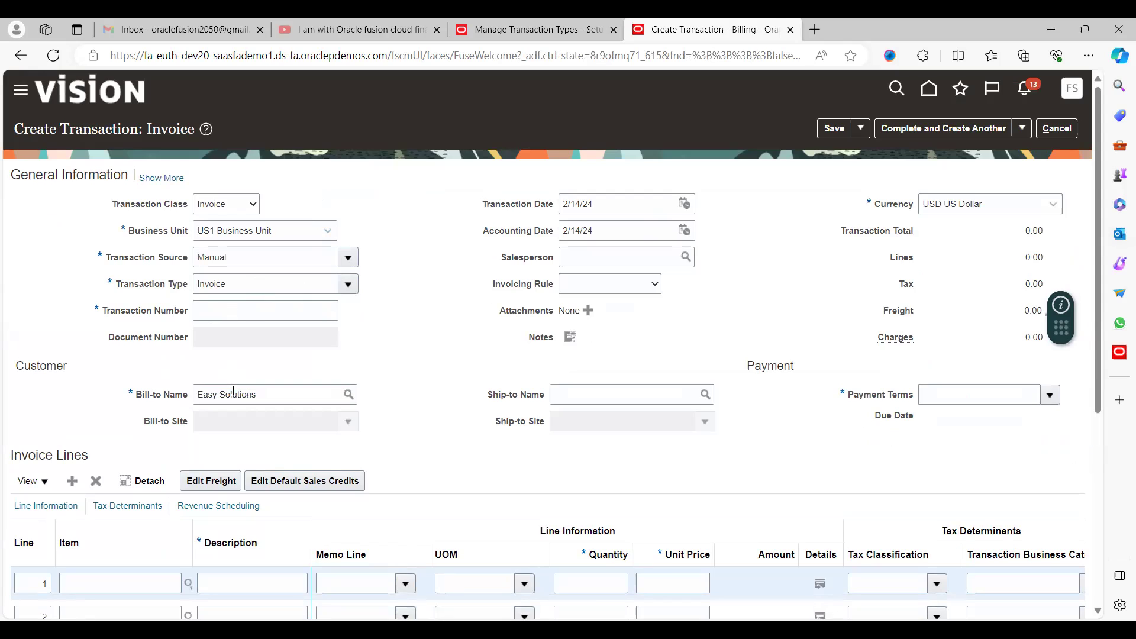
Step: Add a Chargeback line of quantity 10 at unit price 100 and save the invoice
click(245, 577)
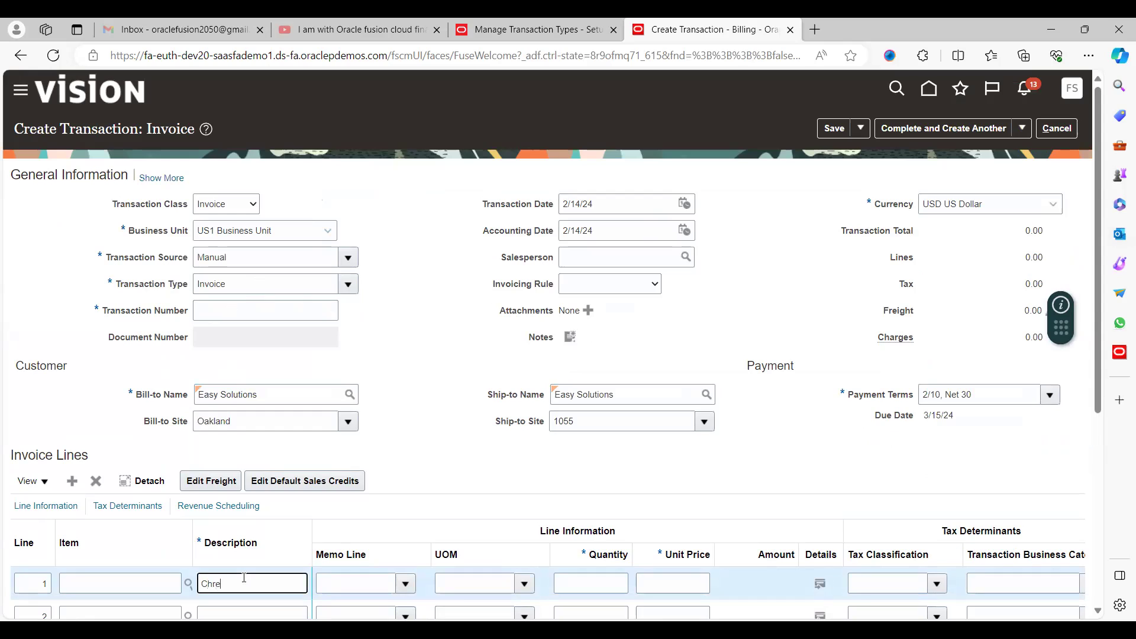
text(Chargebac)
key(Tab)
key(Tab)
key(Tab)
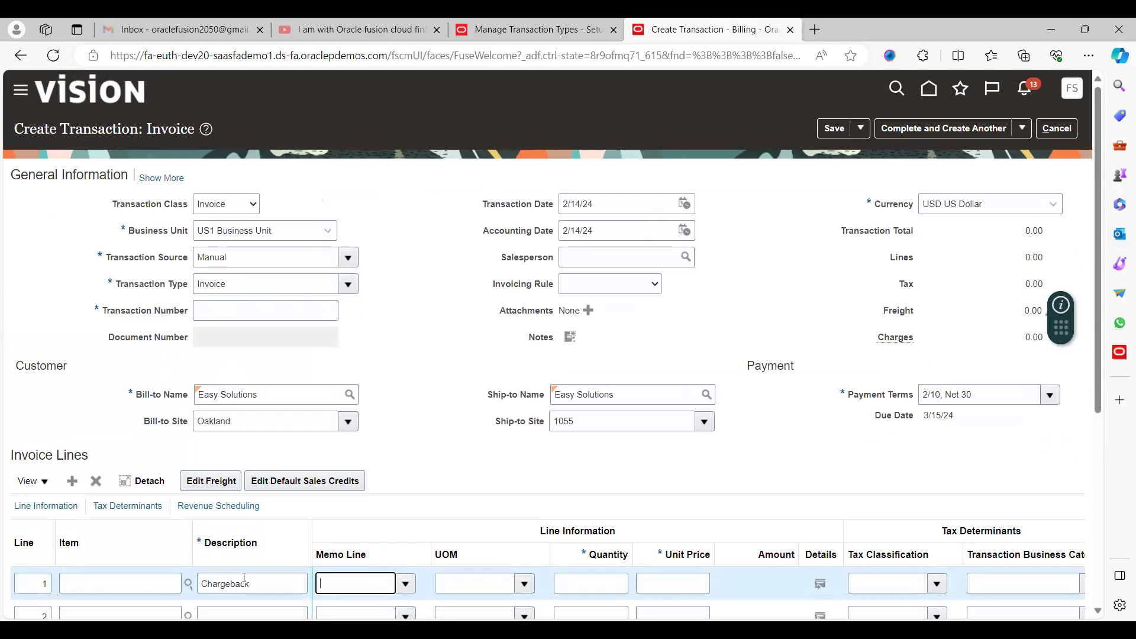
text(10)
key(Tab)
text(100)
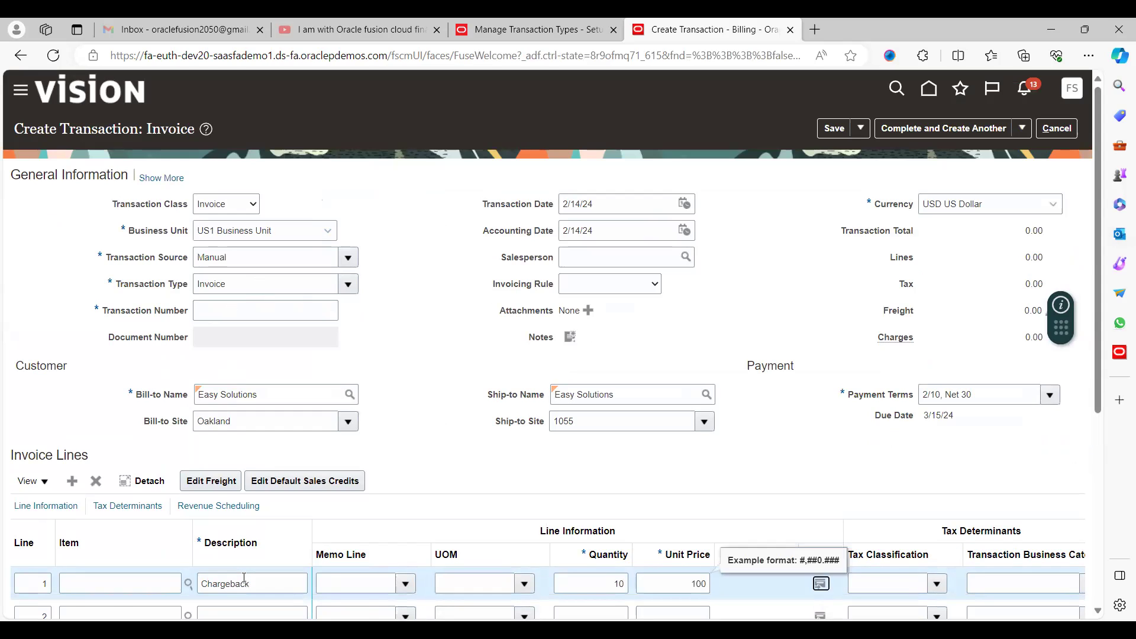
key(Tab)
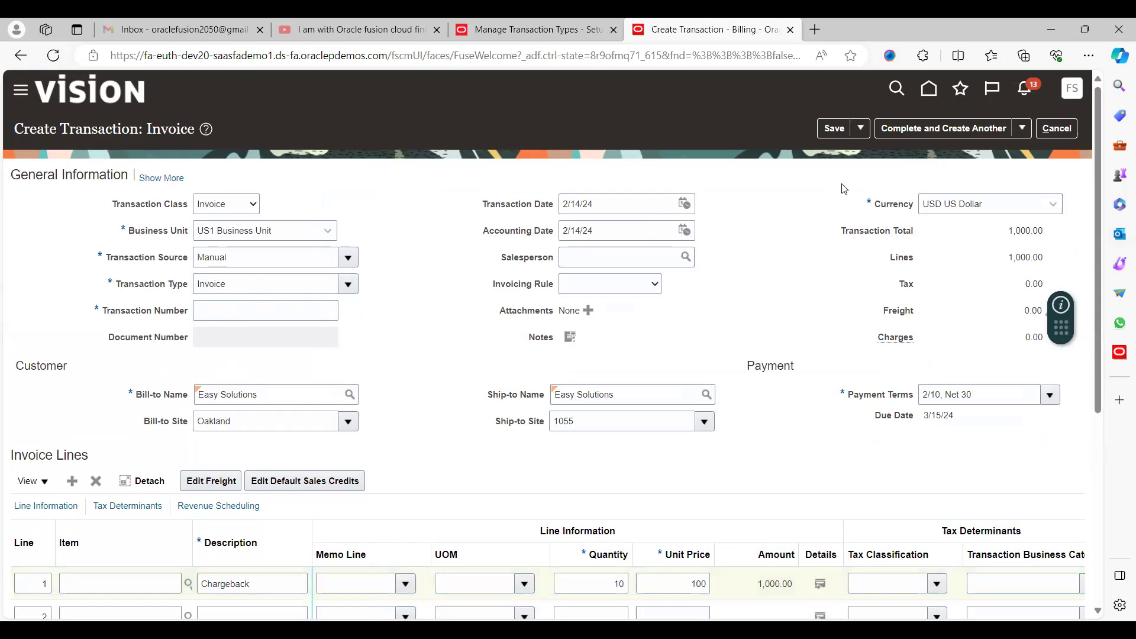
click(833, 129)
Step: Complete invoice 87770, save and close it, and dismiss the confirmation
click(980, 132)
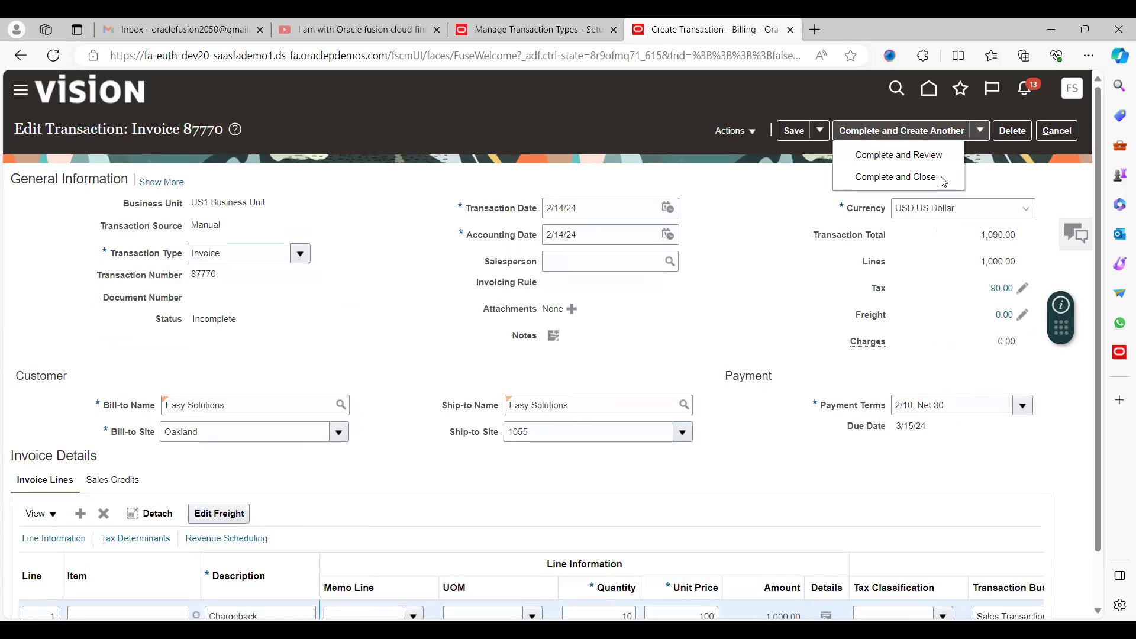
click(895, 156)
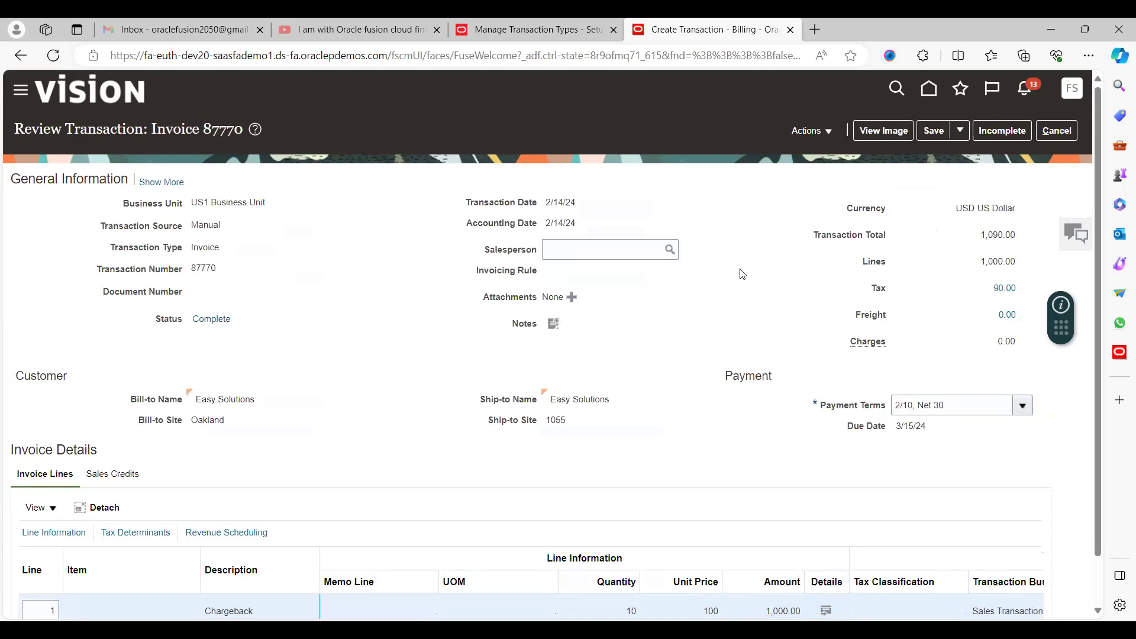
click(960, 130)
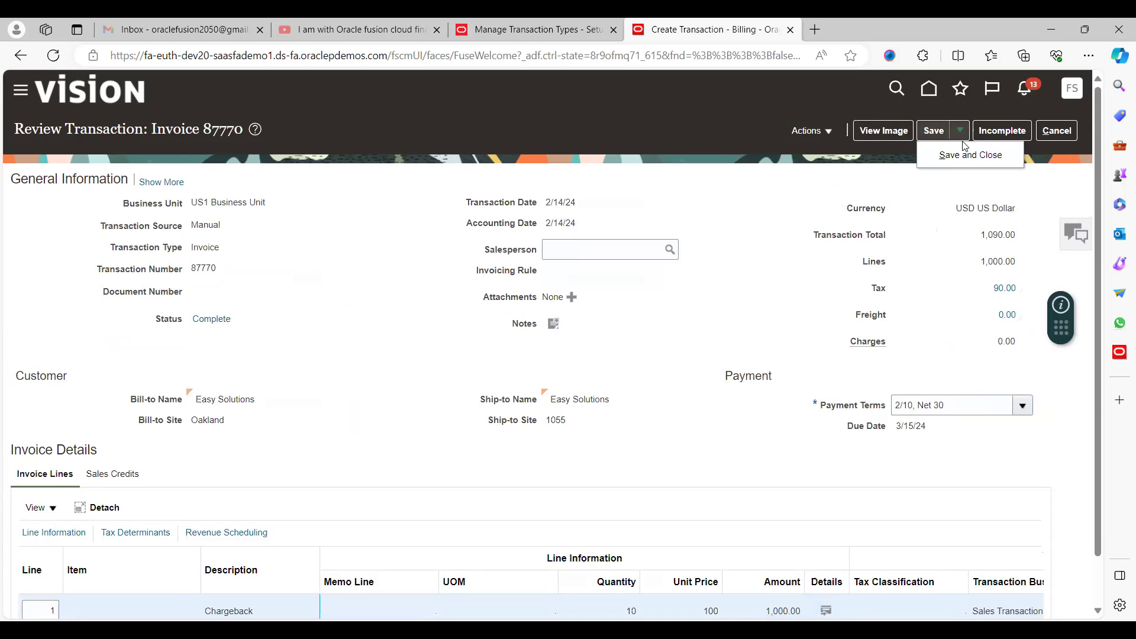
click(975, 152)
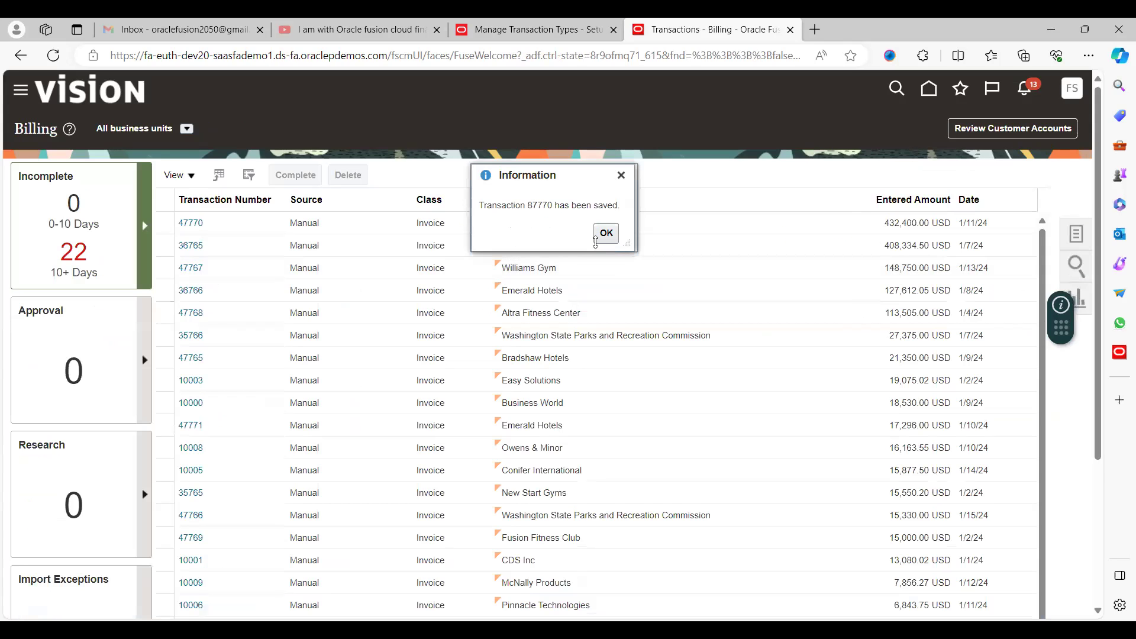
click(606, 233)
Step: Go to Accounts Receivable and start a new receipt
click(928, 89)
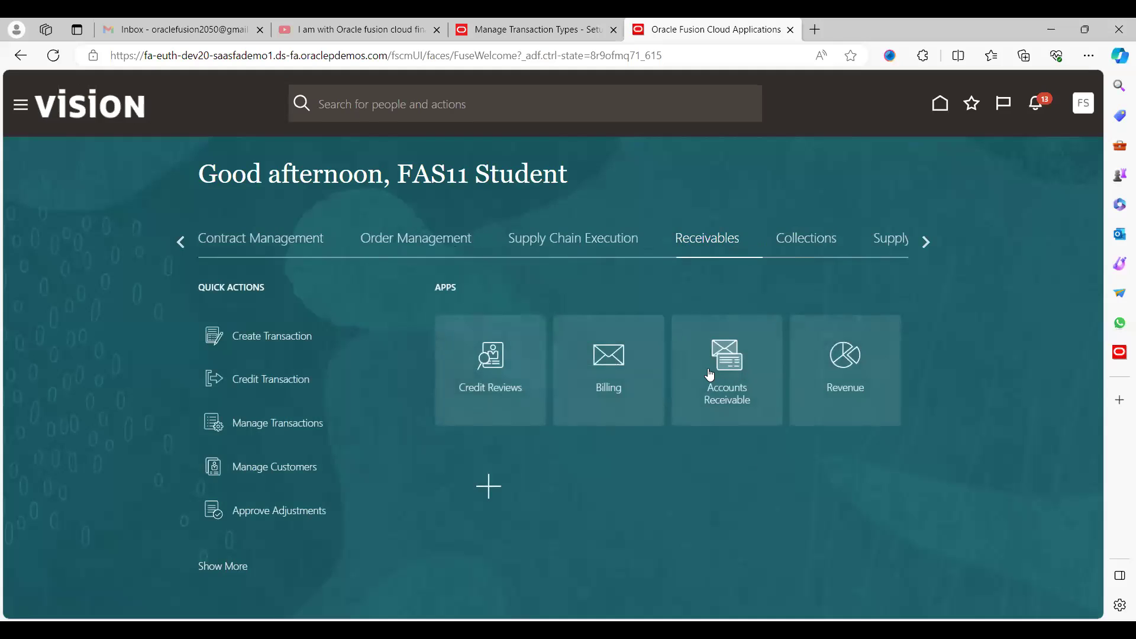
click(709, 374)
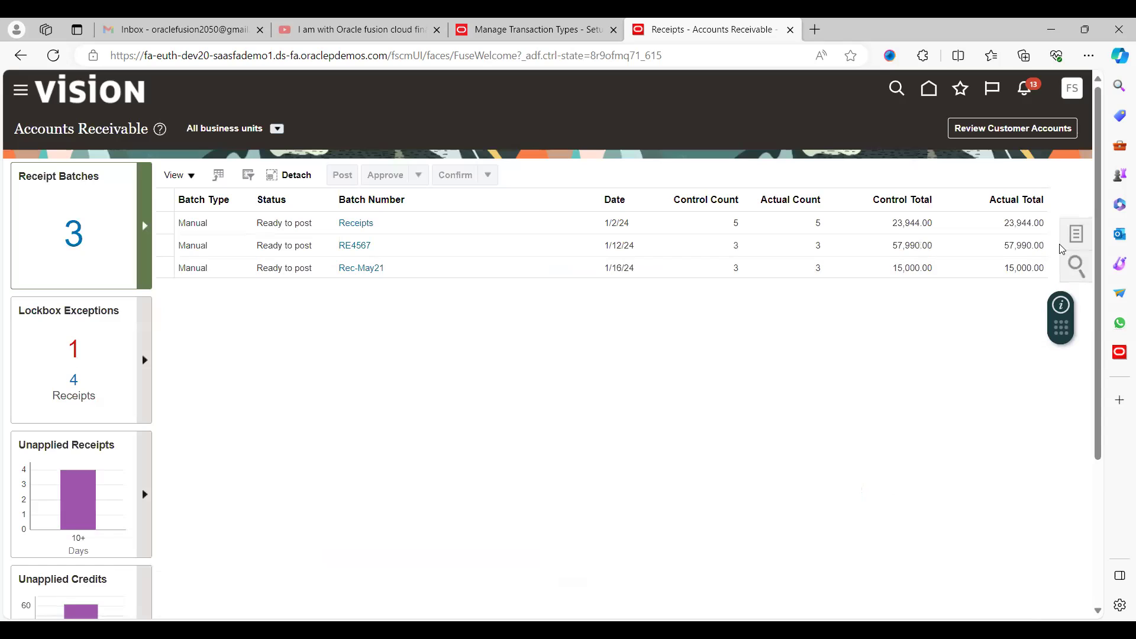
click(1086, 238)
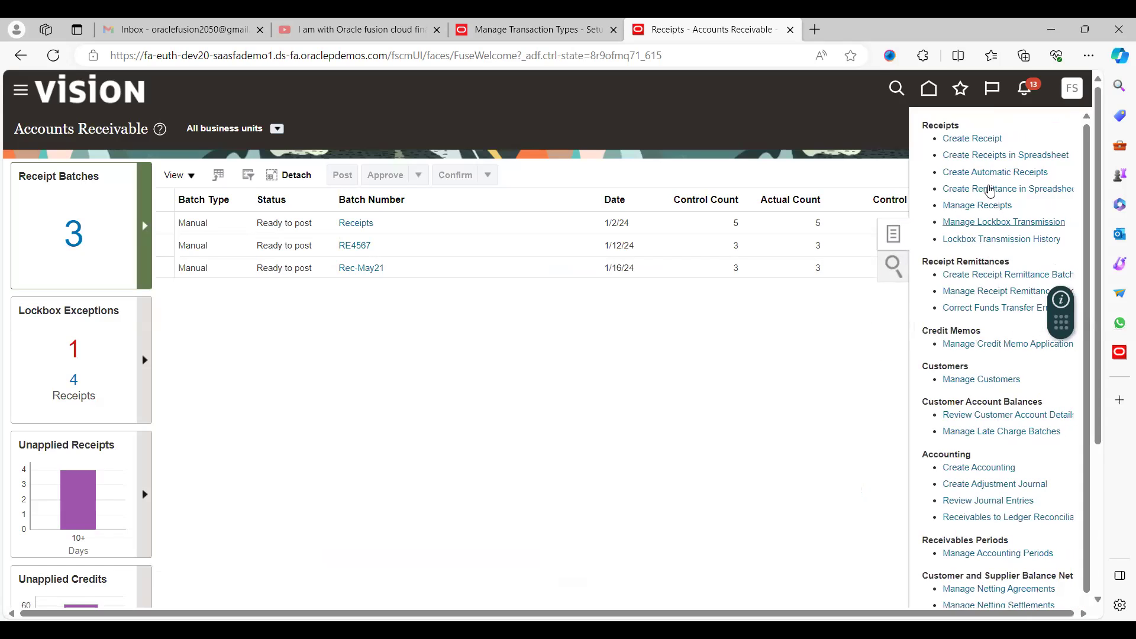
click(973, 140)
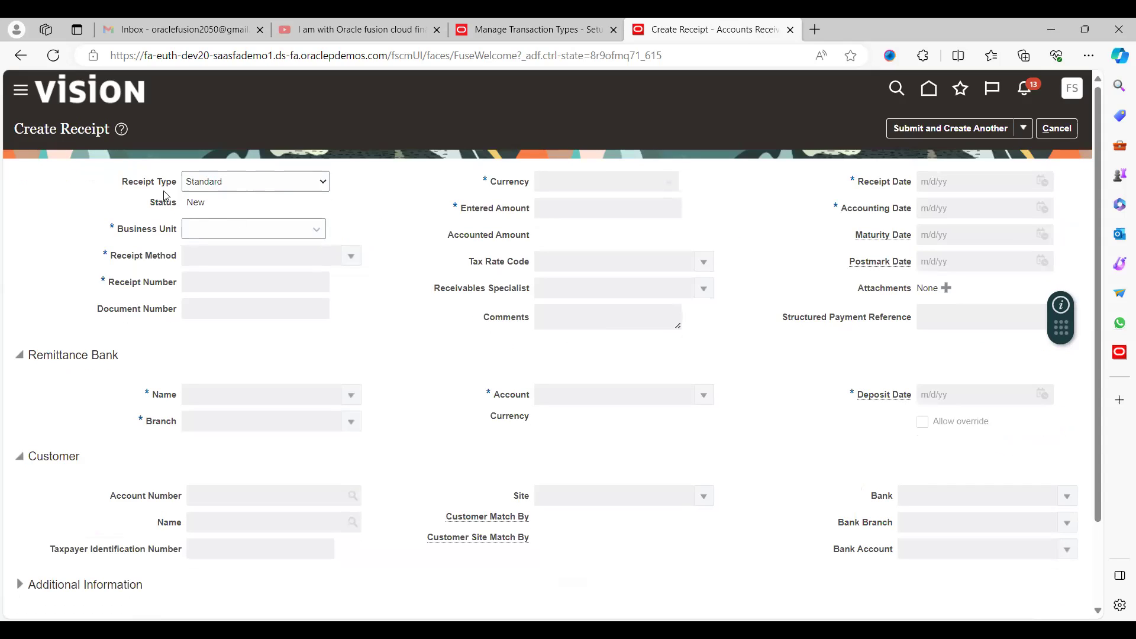
Step: Set US1 Business Unit, Check (Directly/No Remit) method, receipt CHR001 and amount 500
click(240, 235)
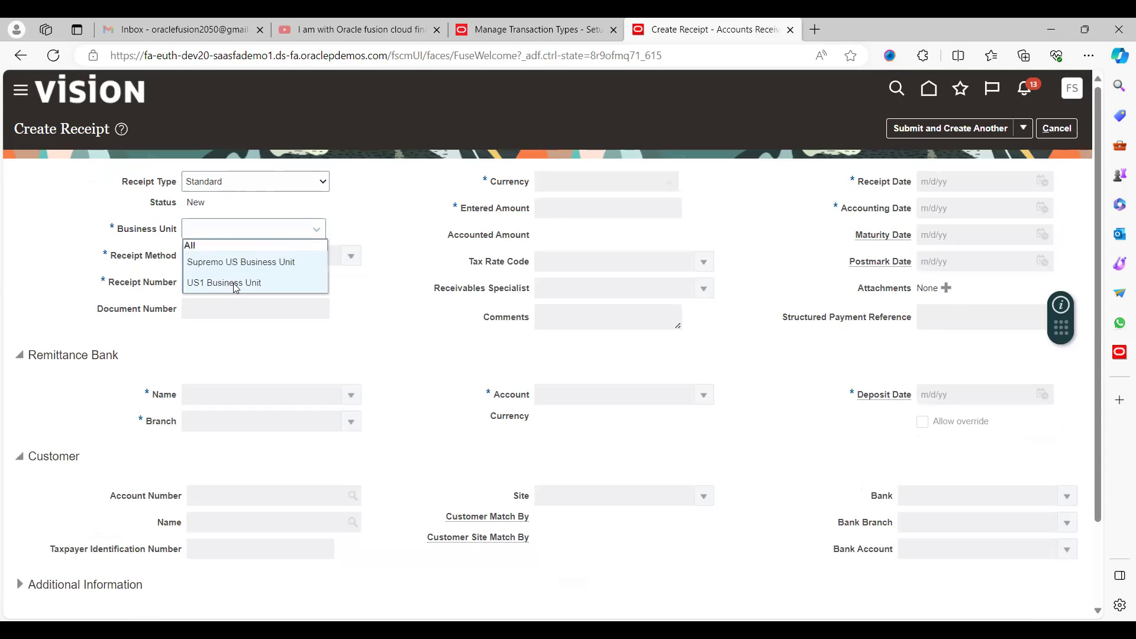
click(233, 282)
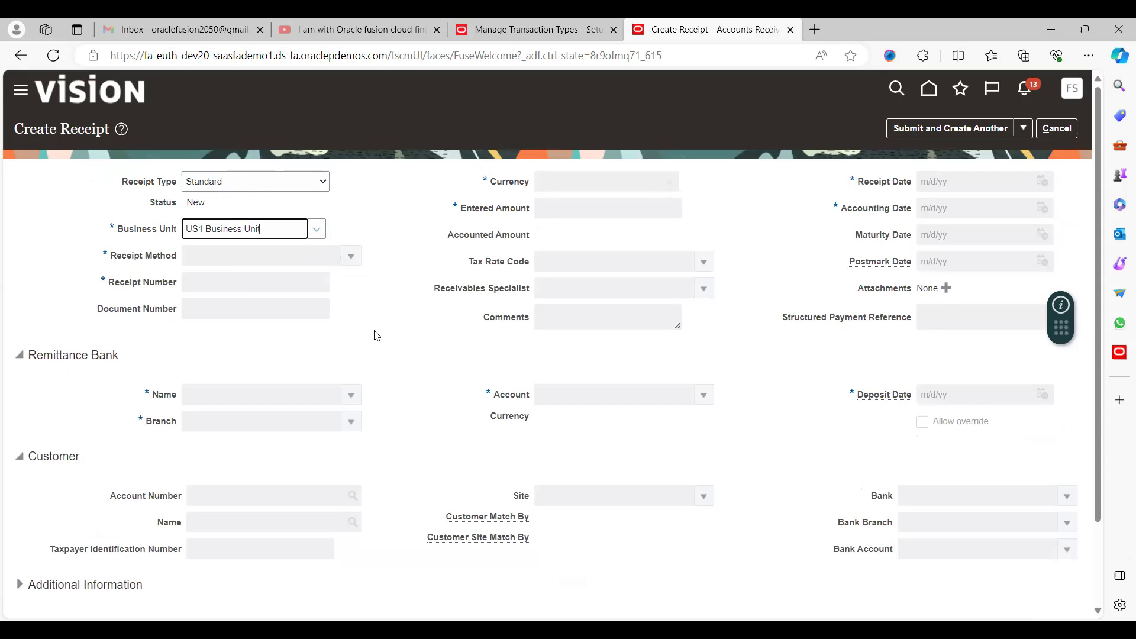
click(349, 257)
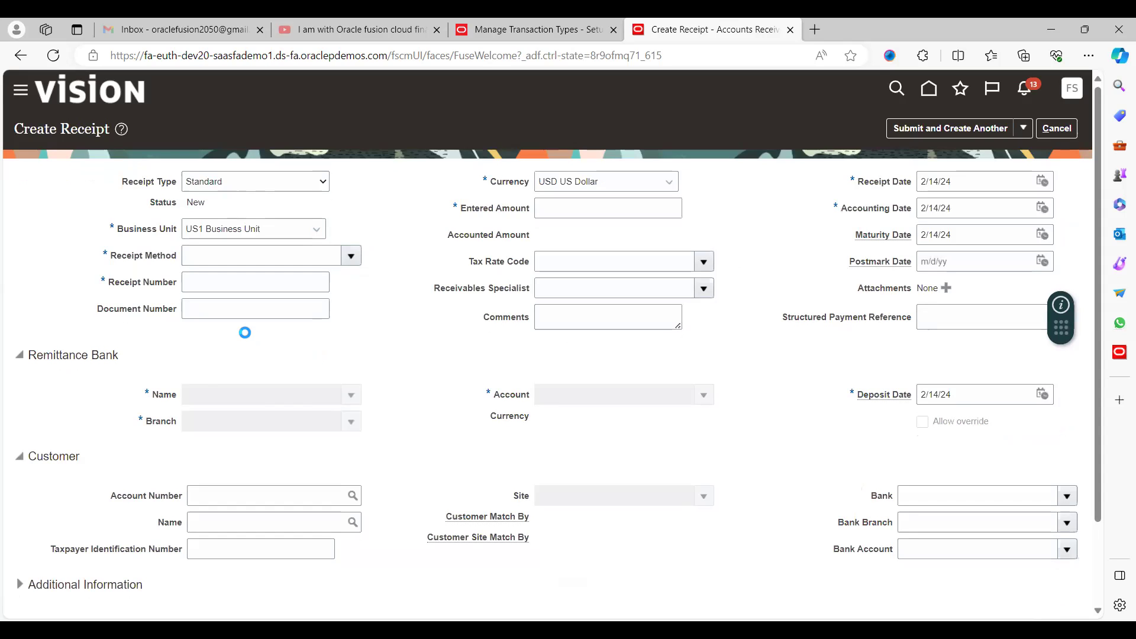
click(256, 282)
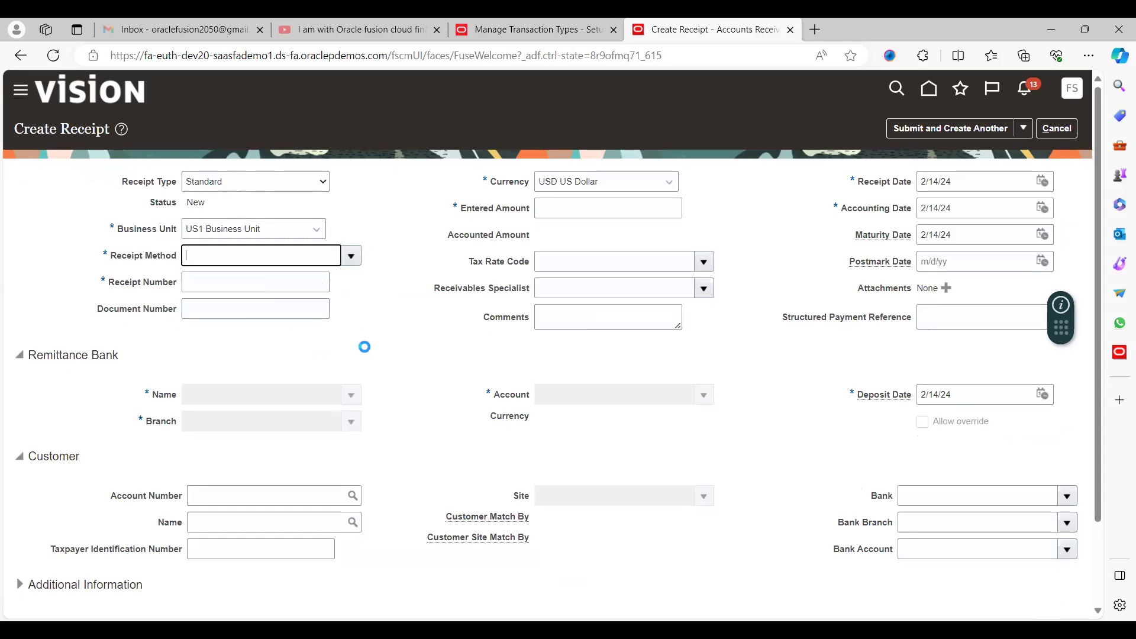
click(217, 281)
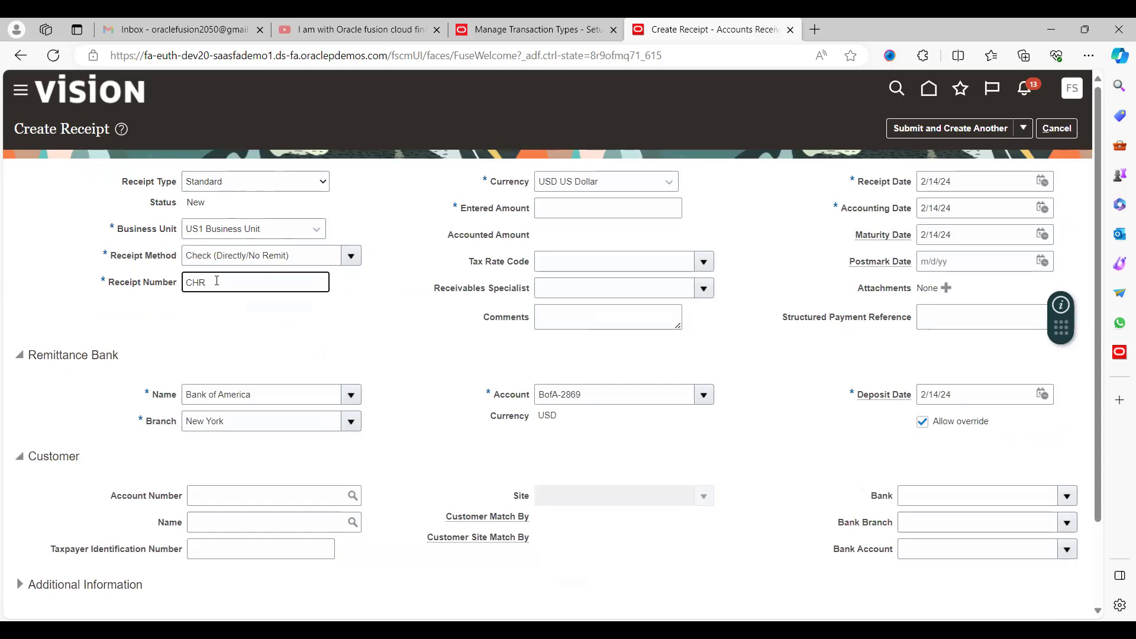
key(Tab)
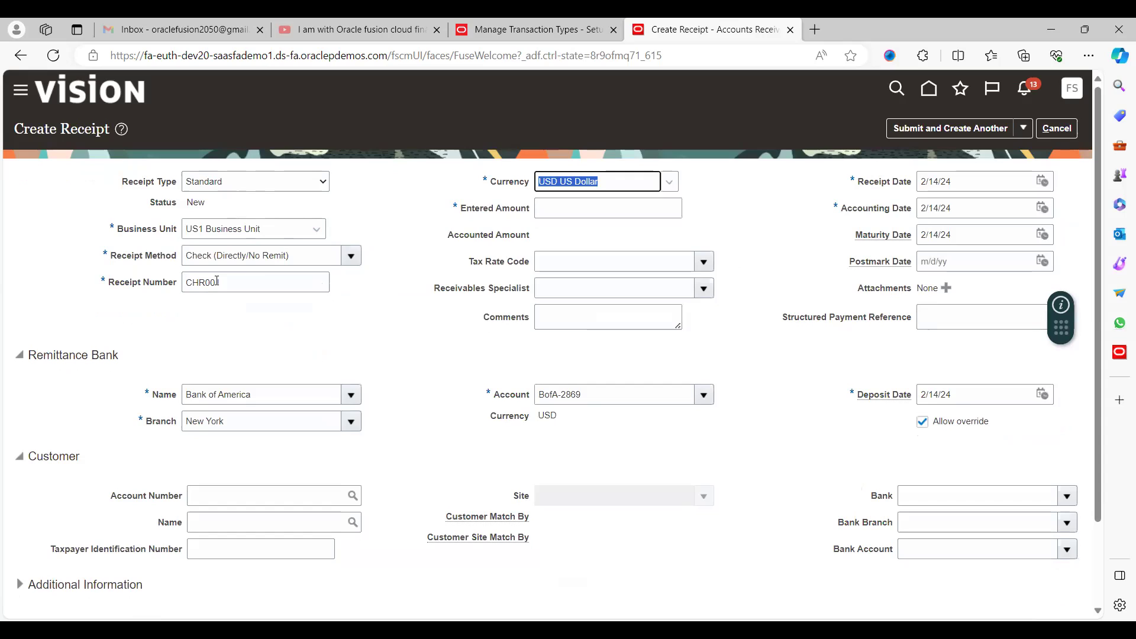
key(Tab)
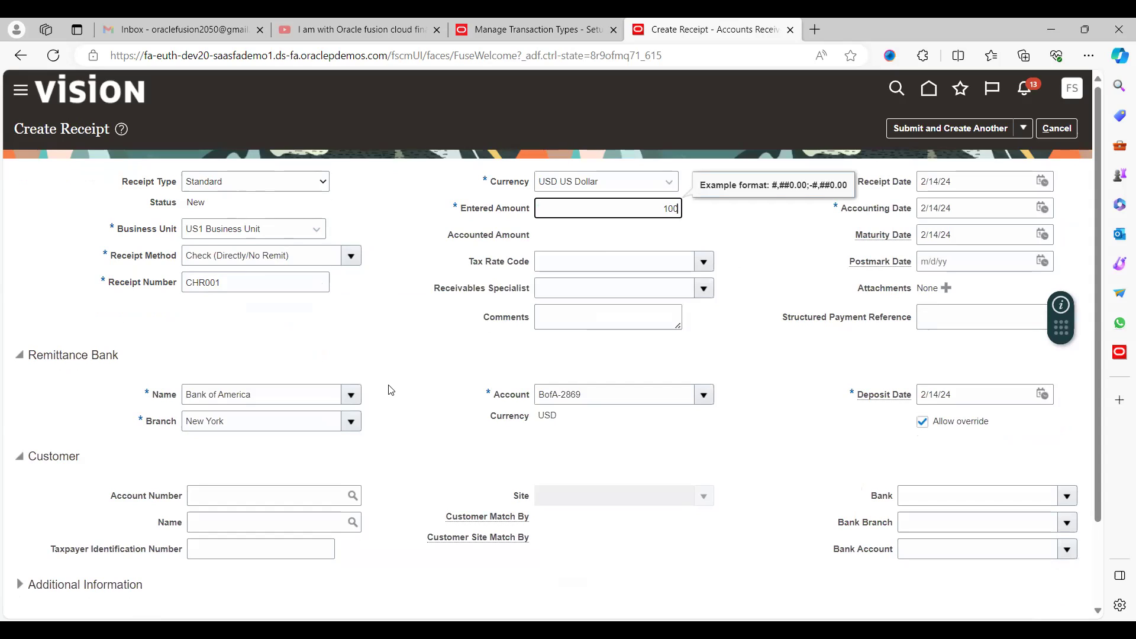
text(500)
key(Tab)
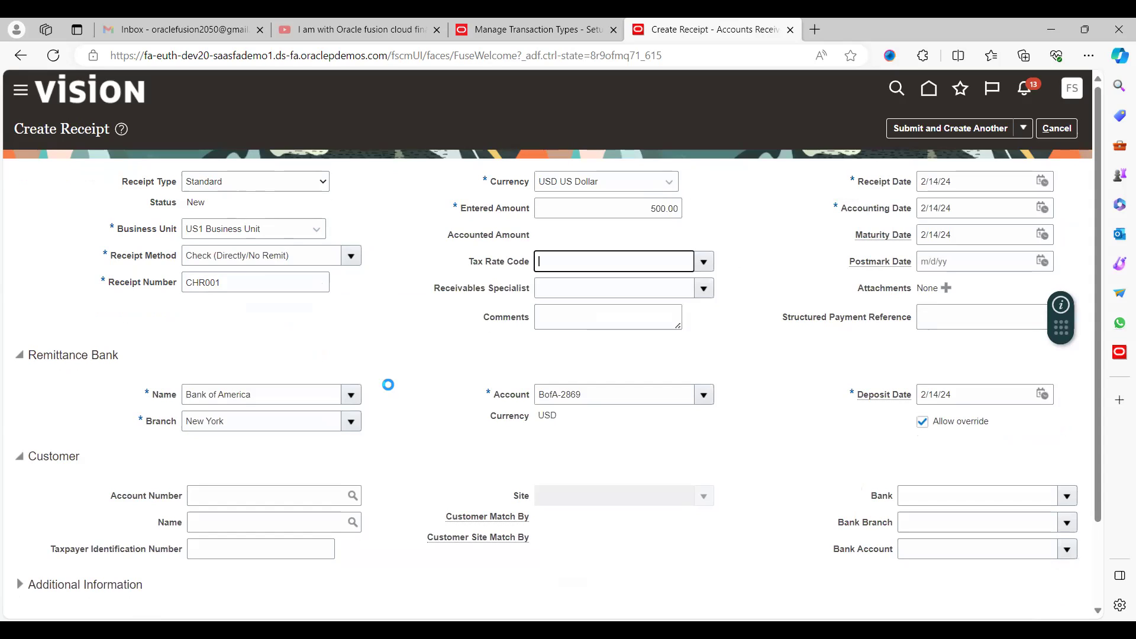
click(404, 418)
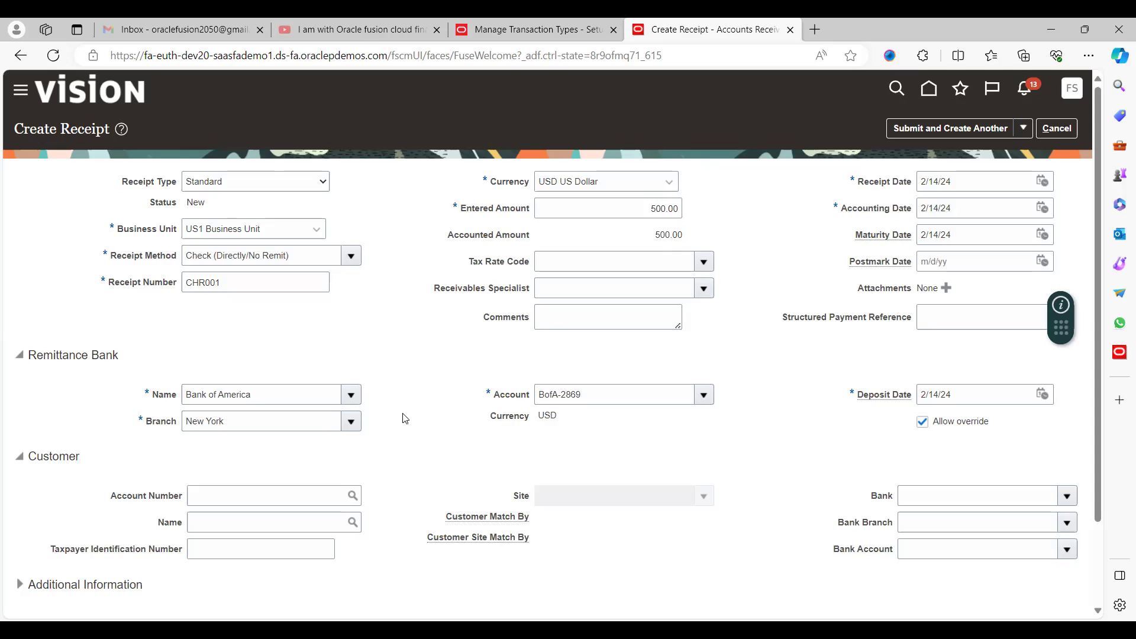
Step: Search customer accounts for 'easy' and set the receipt customer to 10020 Easy Solutions
click(227, 494)
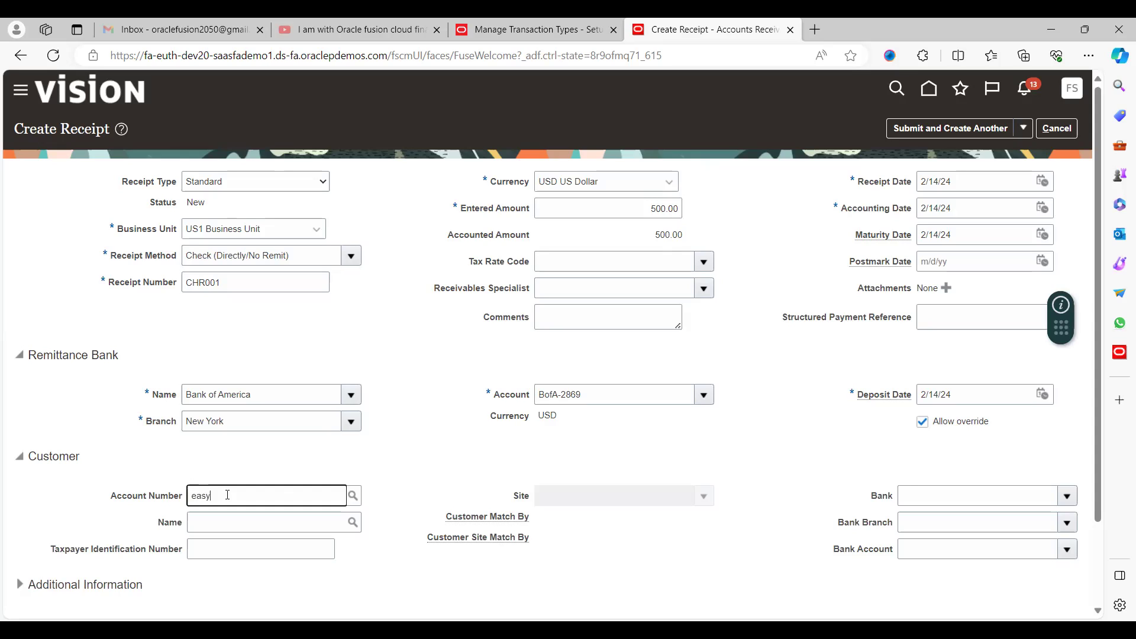
key(Tab)
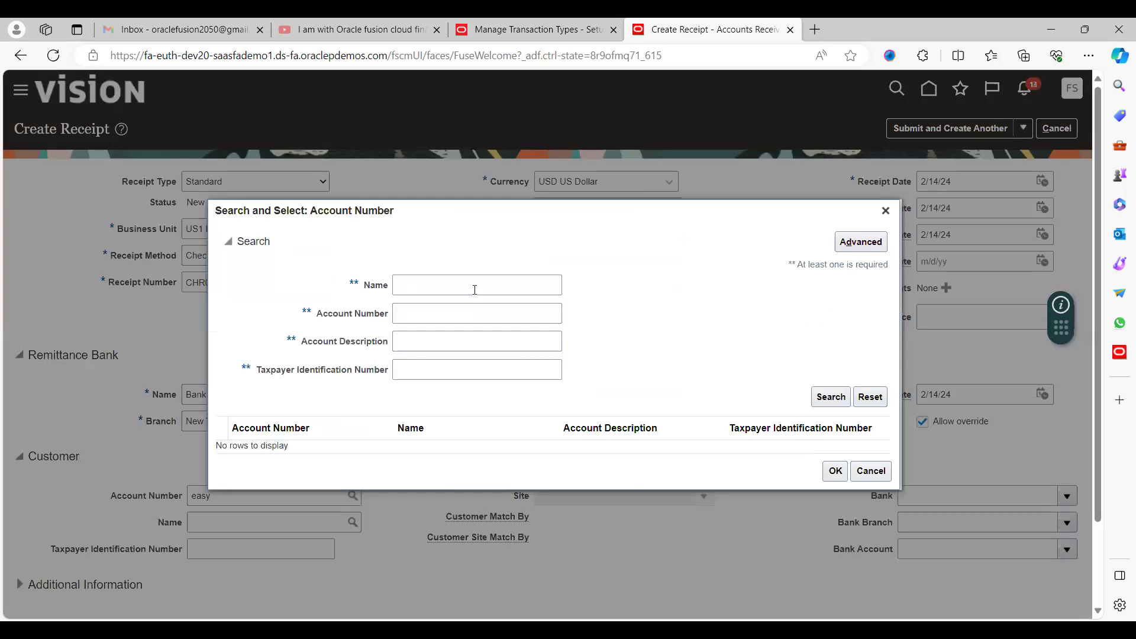
click(474, 286)
text(e)
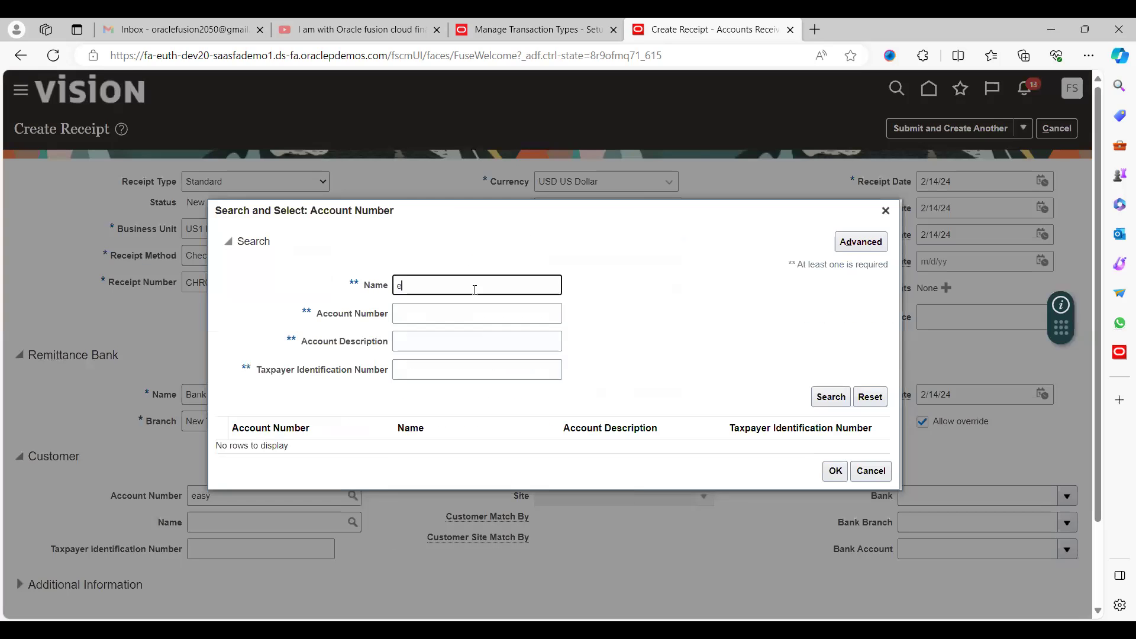
text(asy)
key(Tab)
key(Return)
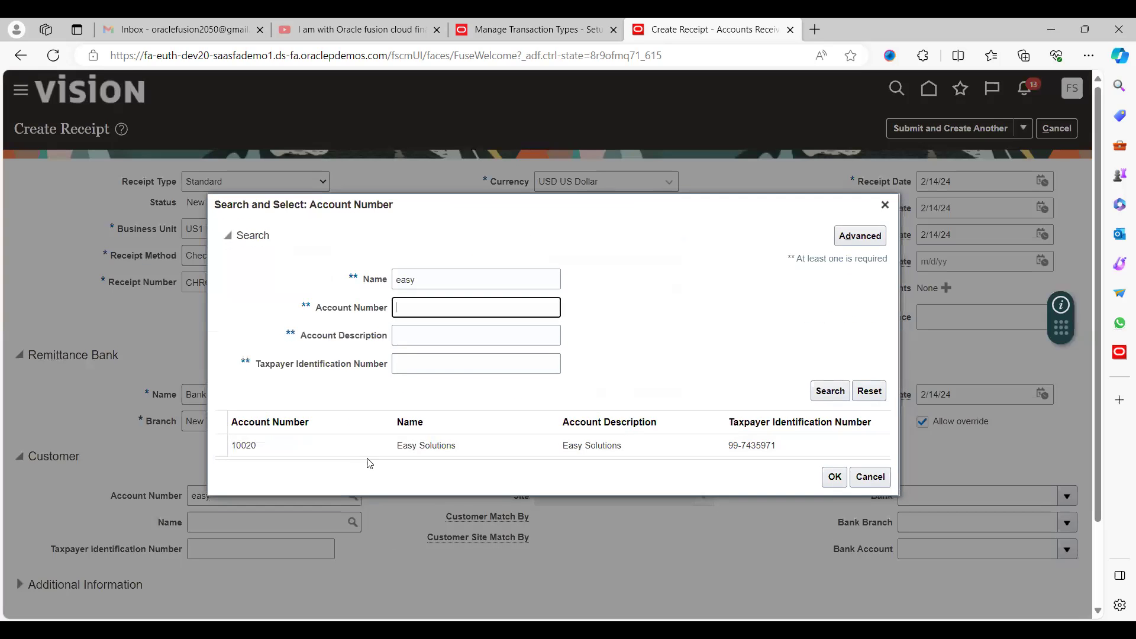
click(845, 482)
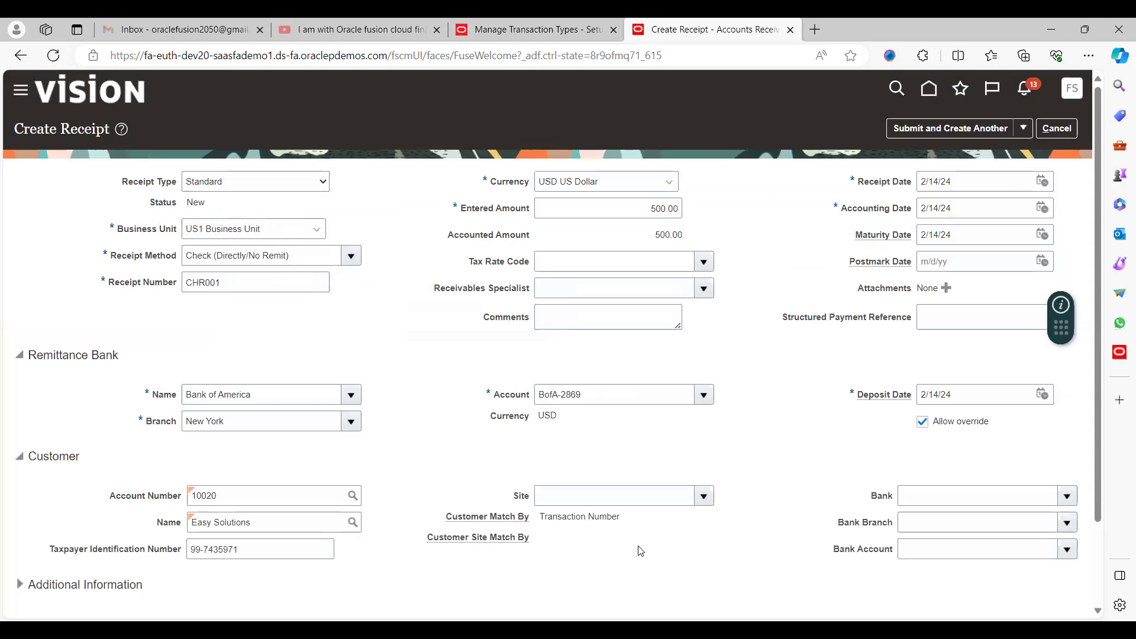
Step: Choose Oakland as the receipt's customer site
scroll(641, 550, down, 1)
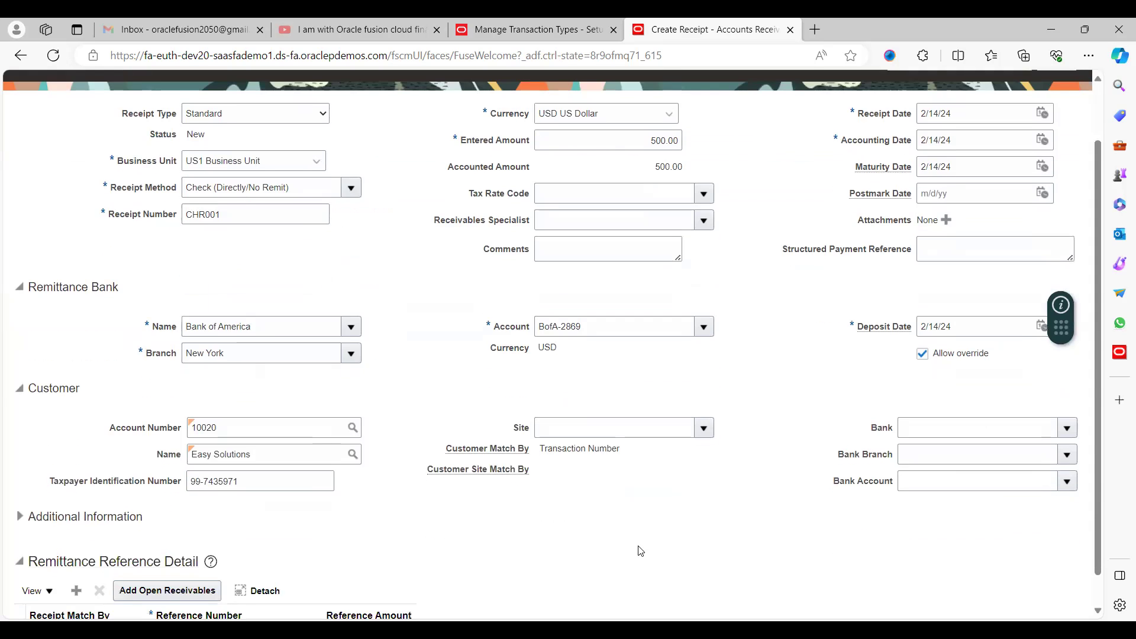
click(703, 428)
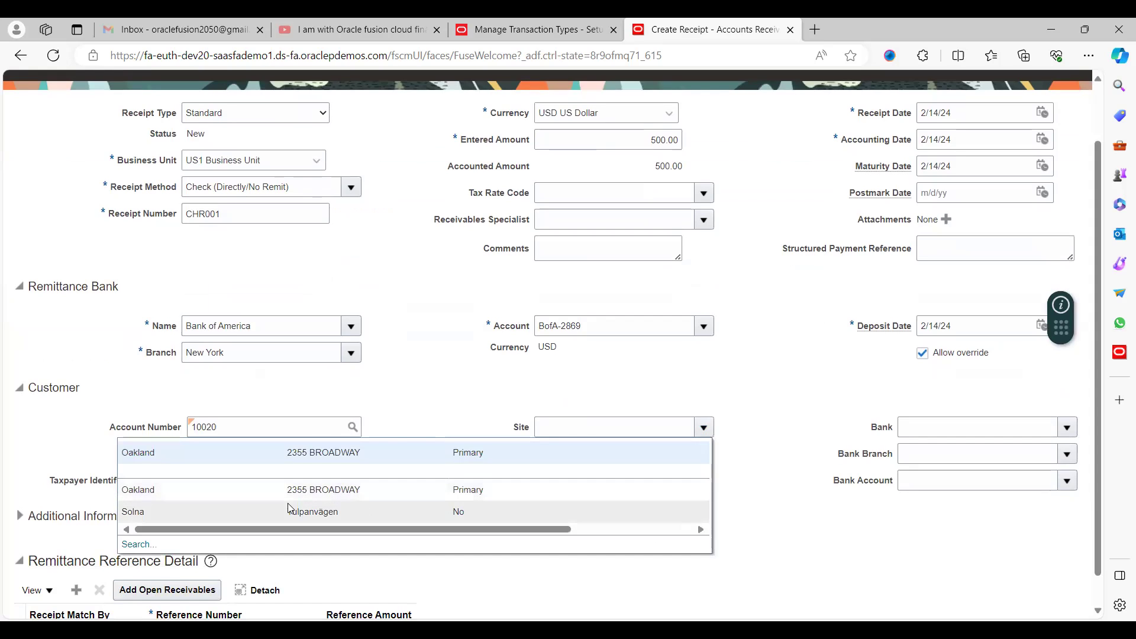
click(324, 454)
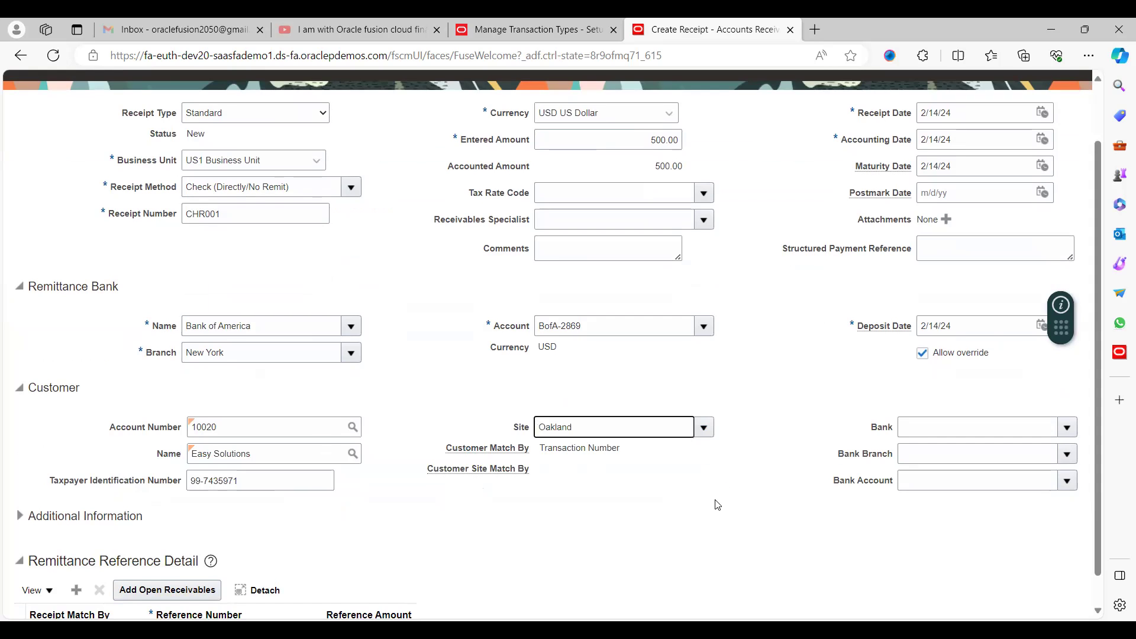
scroll(717, 505, down, 1)
scroll(716, 501, up, 3)
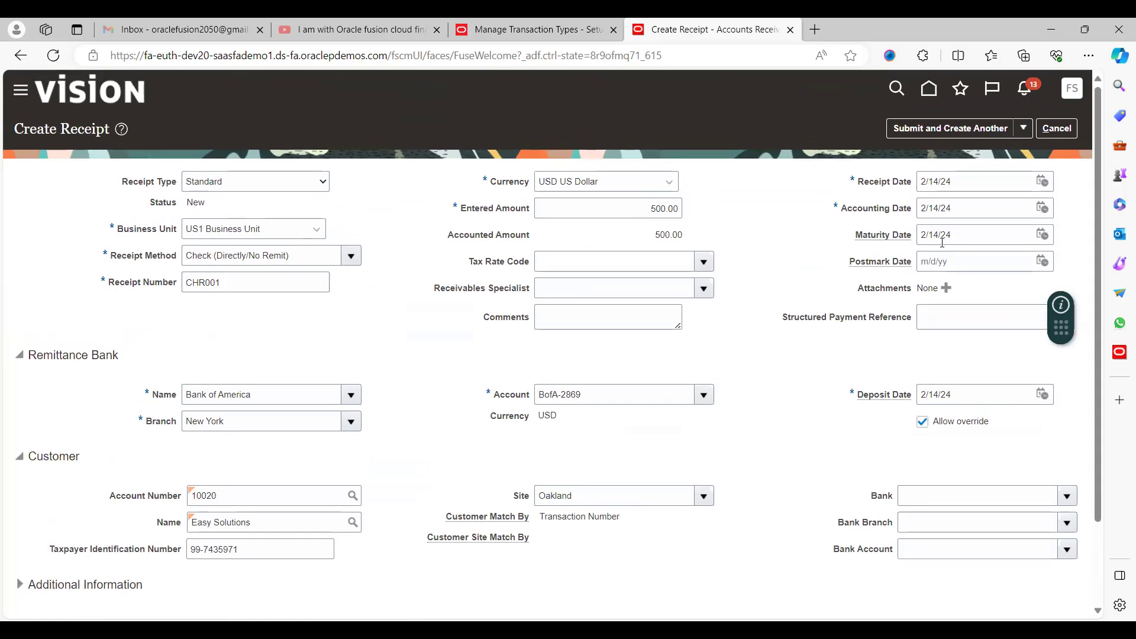
click(1021, 128)
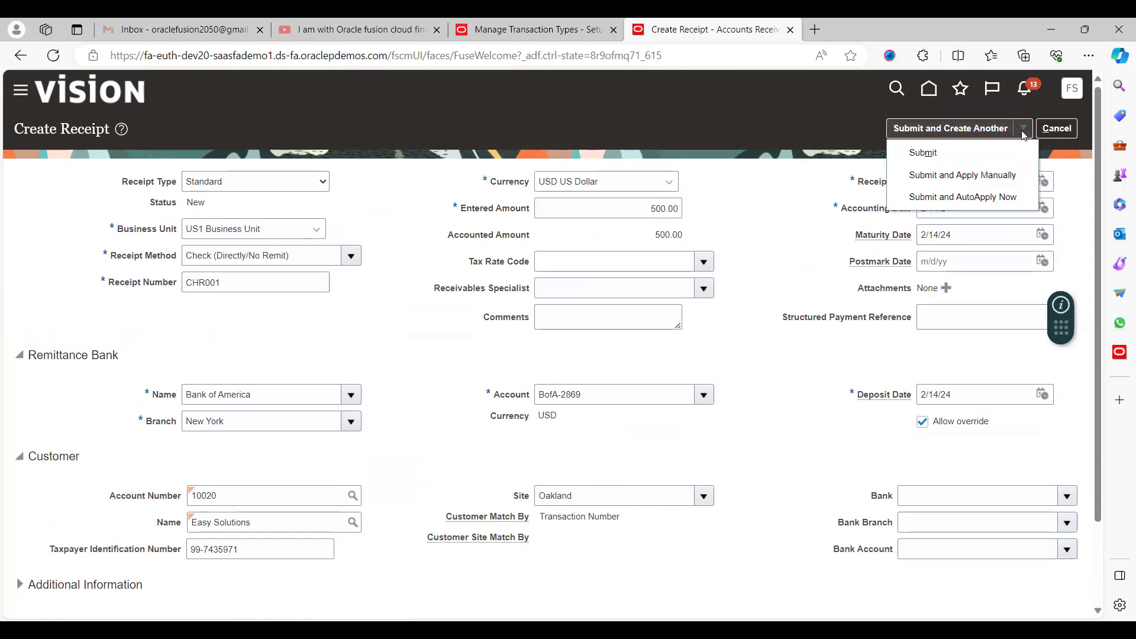
Step: Submit receipt CHR001 with Submit and Apply Manually and show its Application tab
click(982, 177)
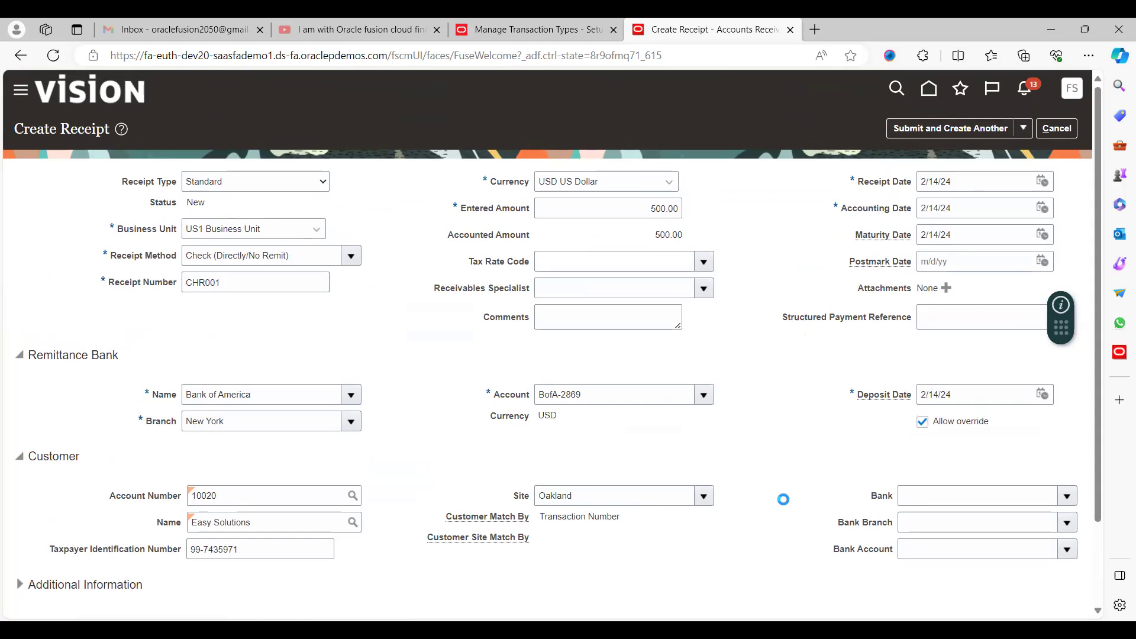
scroll(503, 465, down, 1)
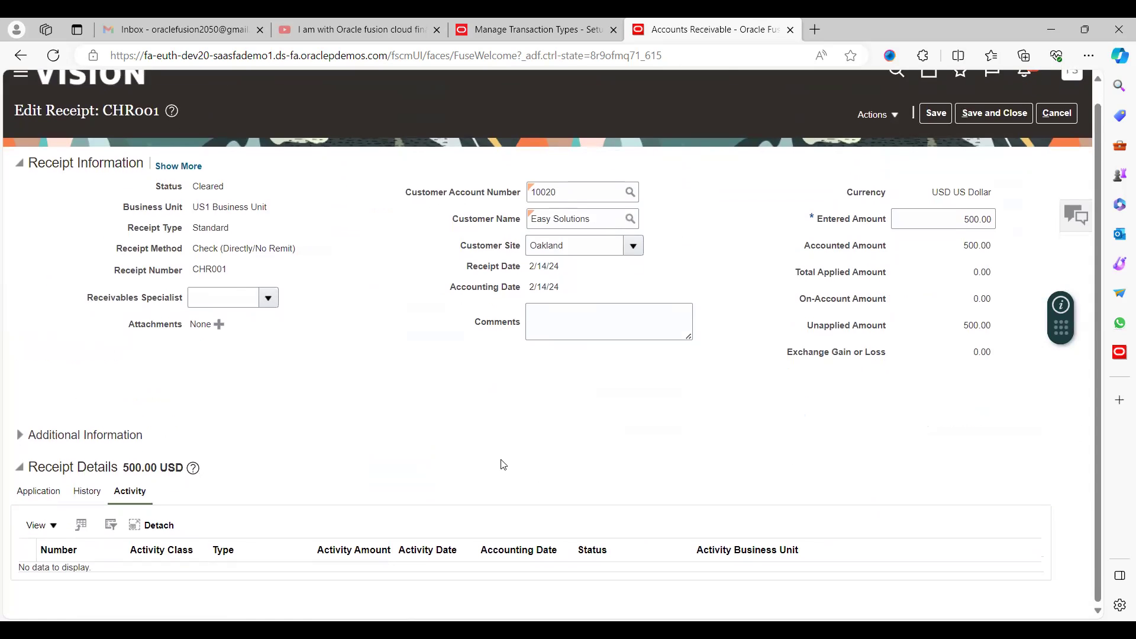
scroll(503, 464, up, 1)
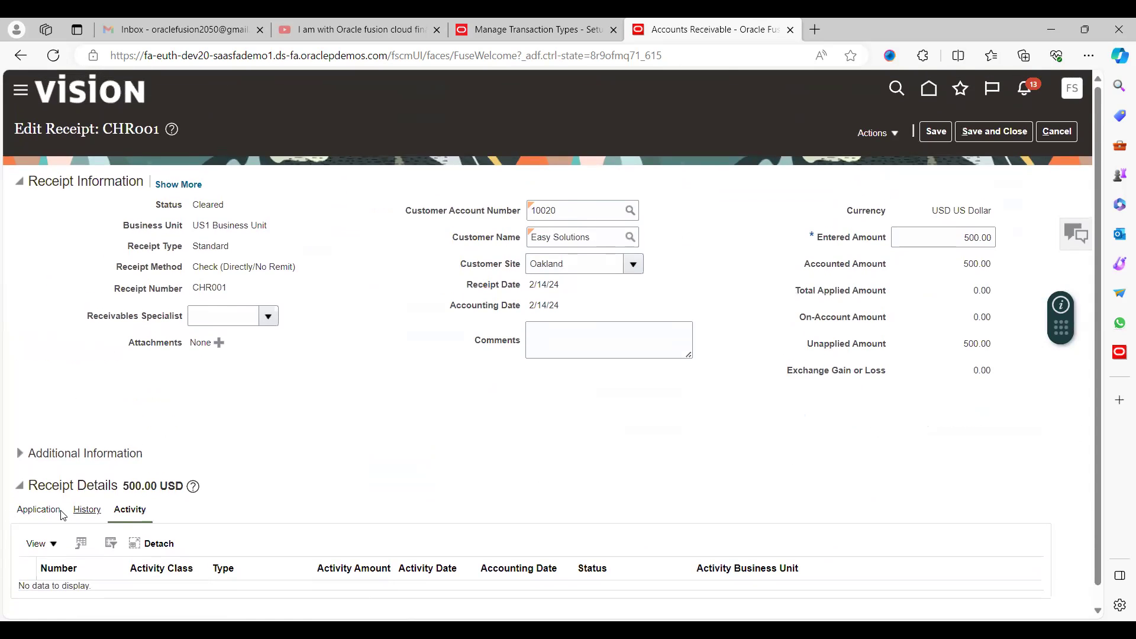
click(39, 511)
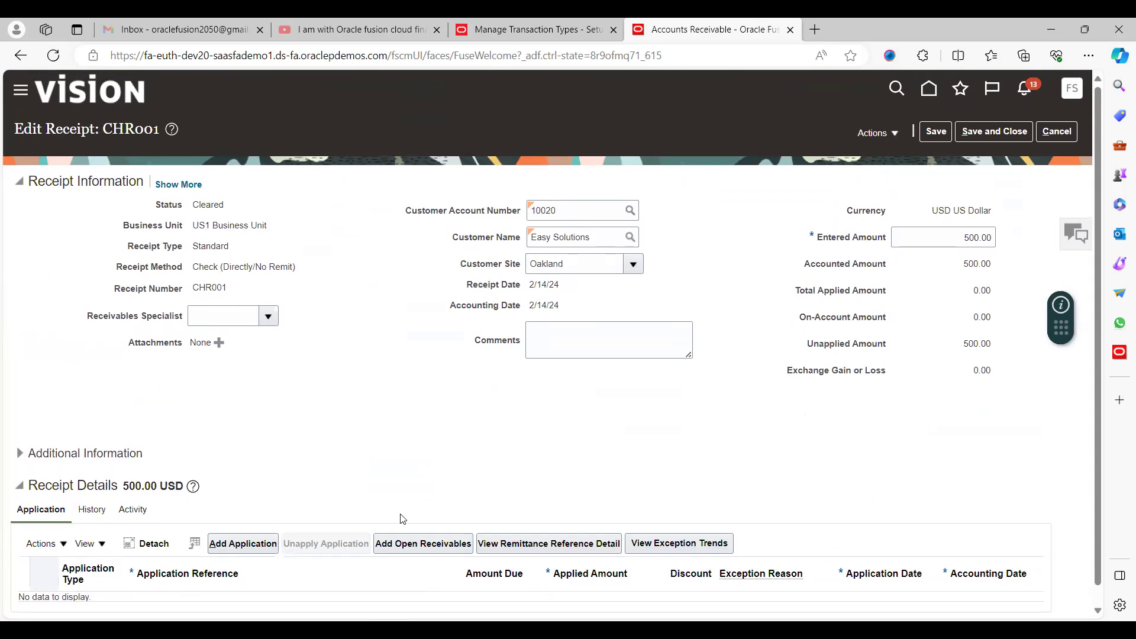
scroll(390, 461, down, 1)
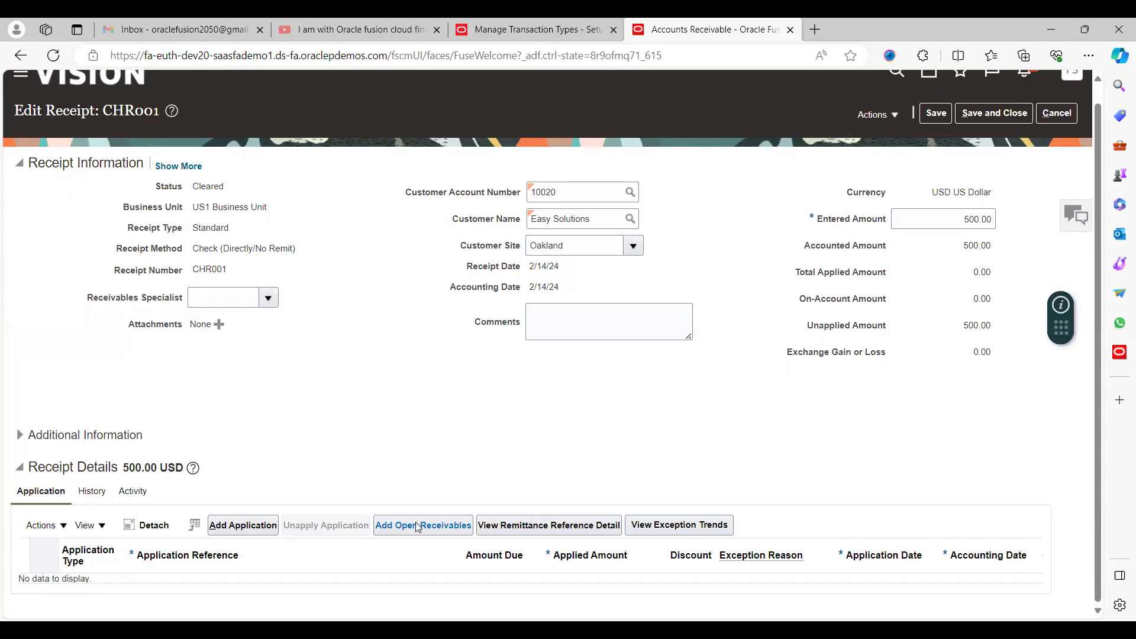
Step: Find open receivable 87770 and add it as an application on the receipt
click(418, 527)
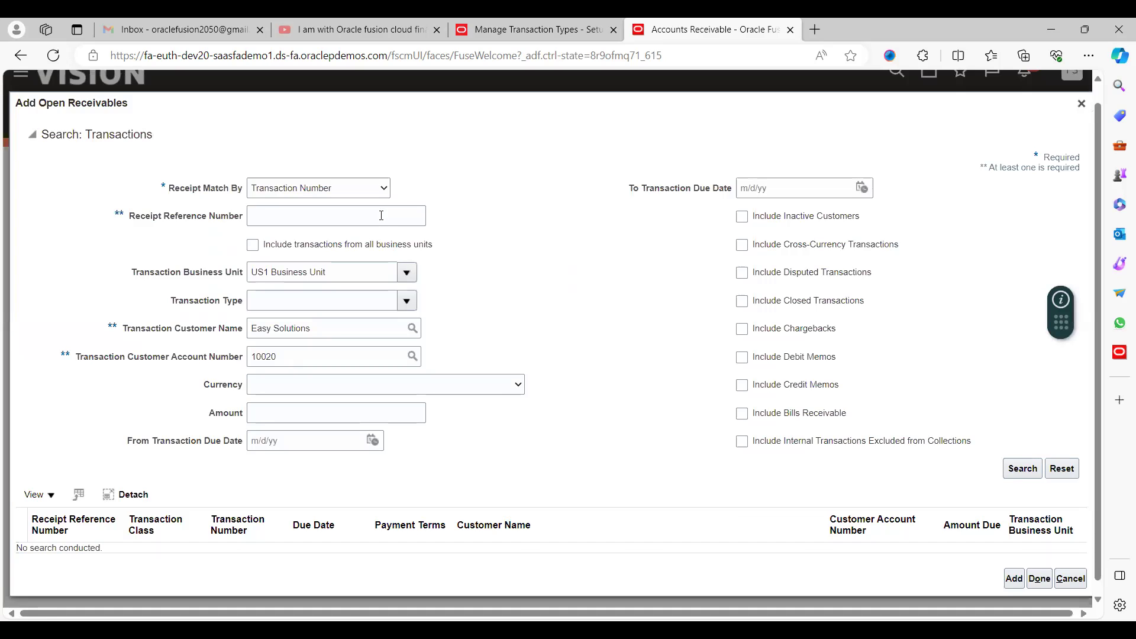
click(381, 215)
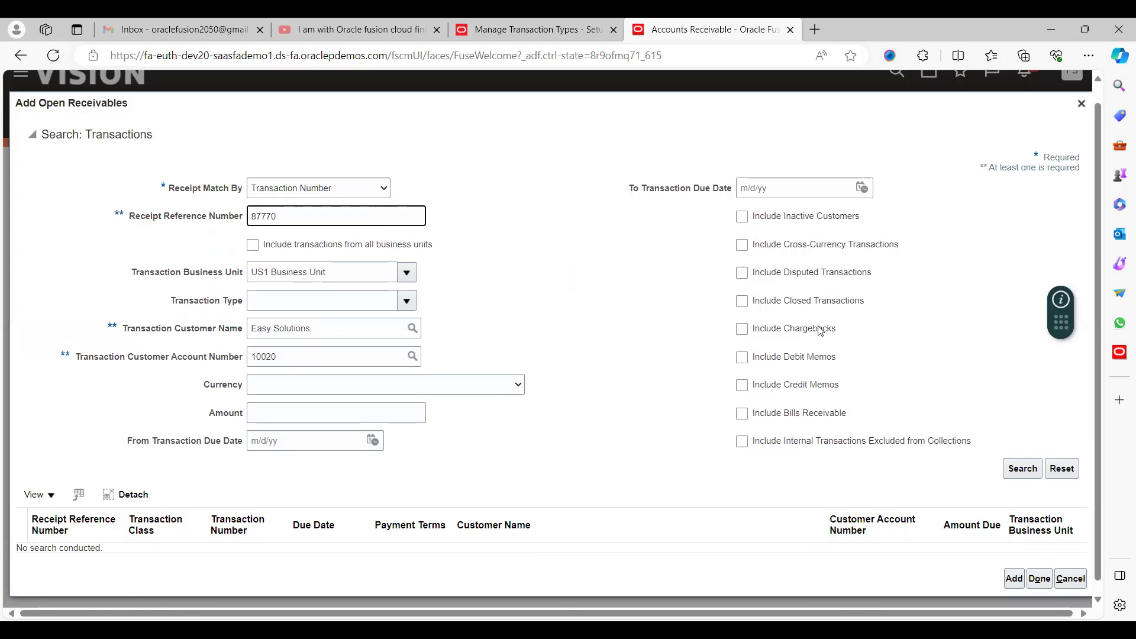
key(Return)
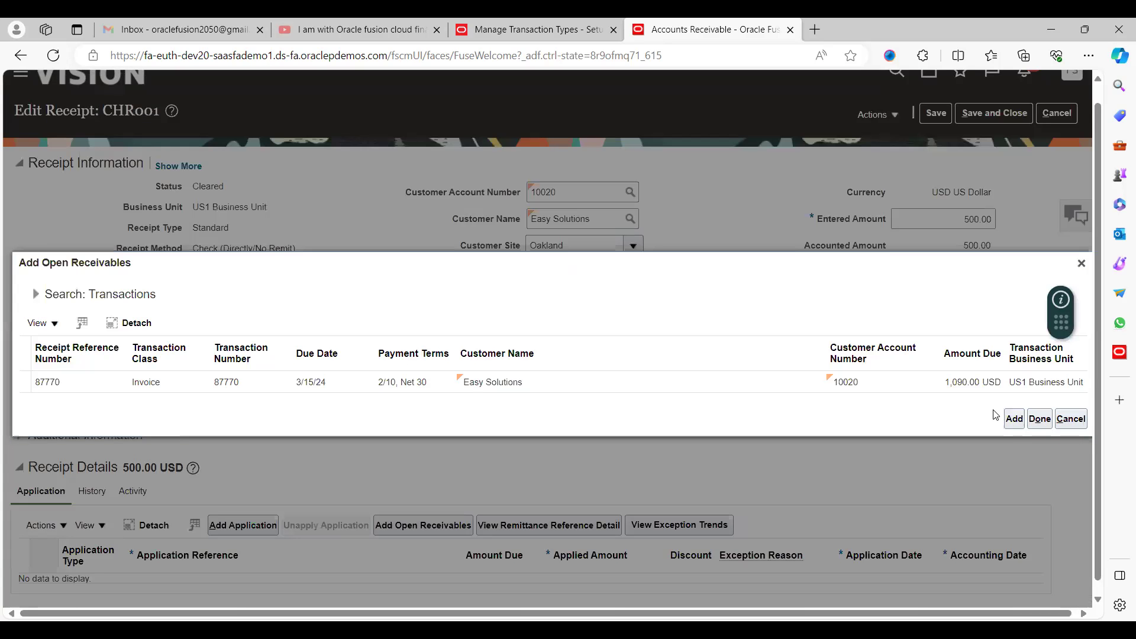
click(552, 383)
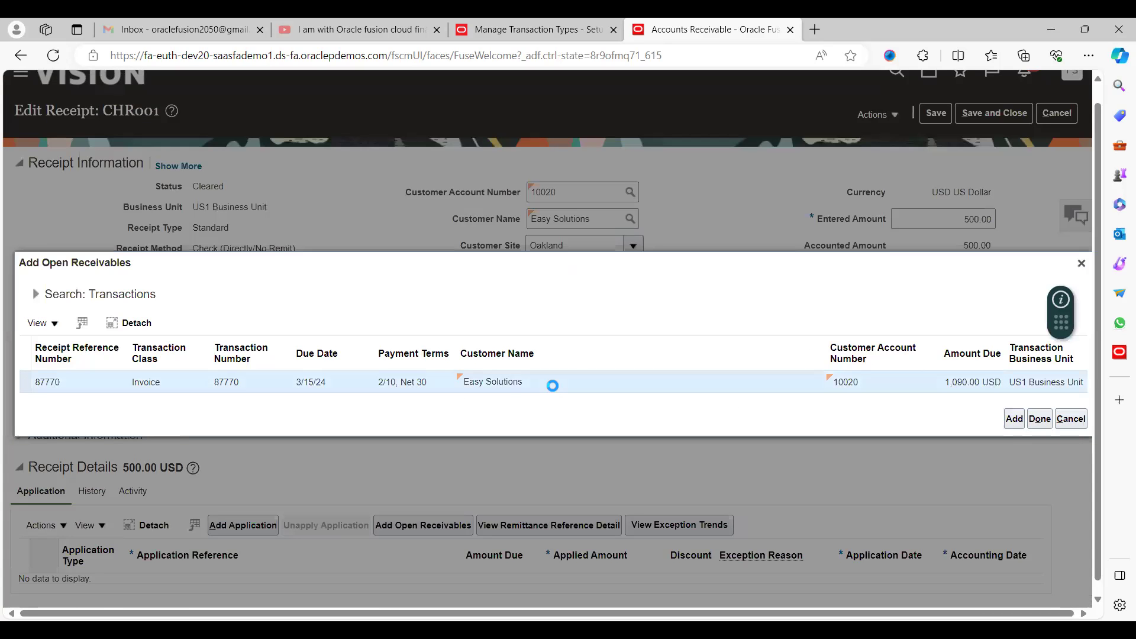
click(1015, 419)
click(1042, 421)
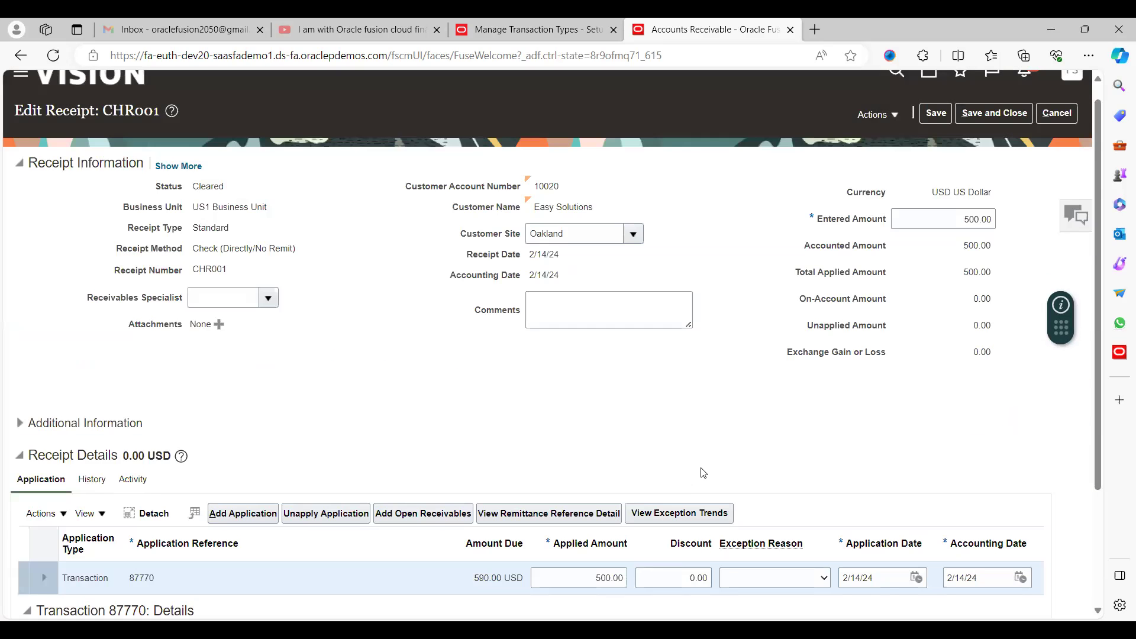
scroll(703, 472, down, 3)
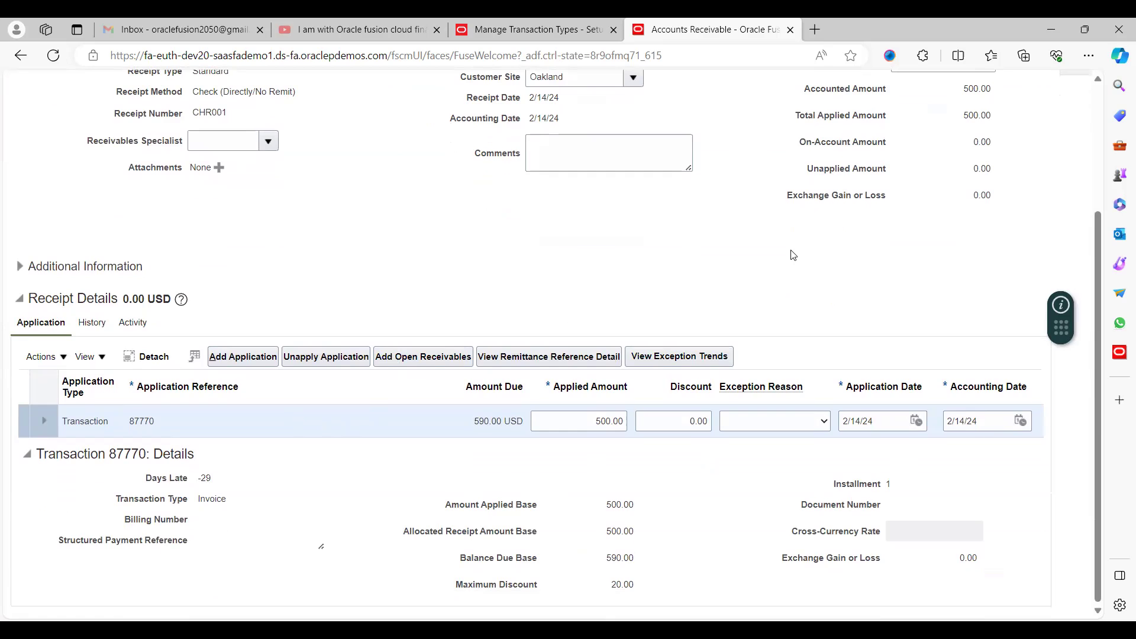
scroll(795, 255, up, 3)
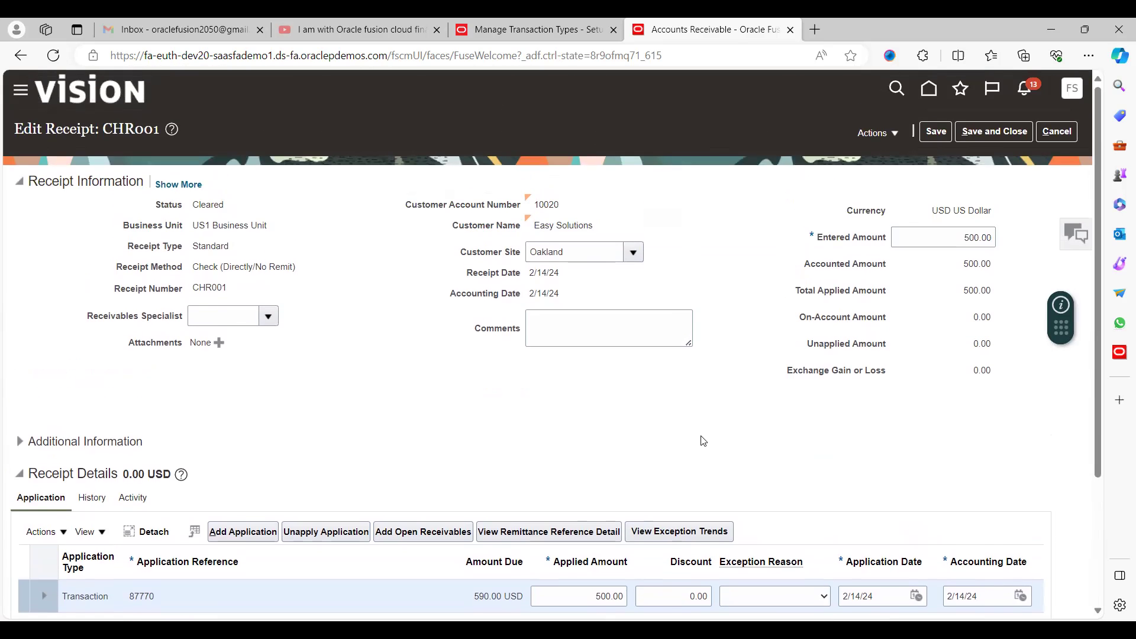
scroll(703, 440, down, 2)
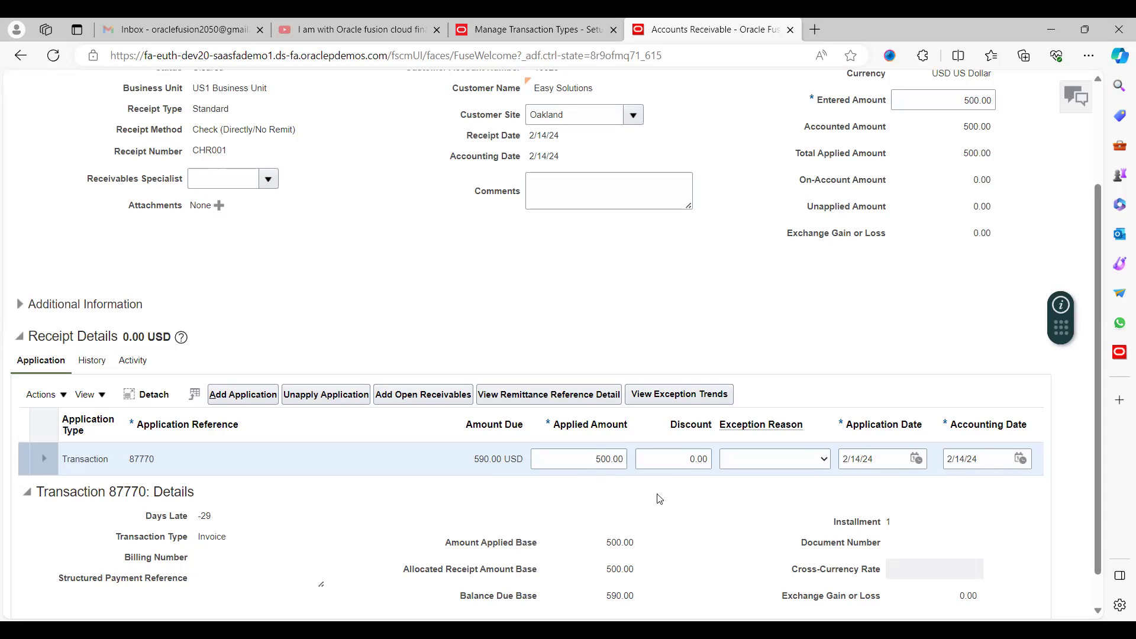
scroll(660, 499, up, 3)
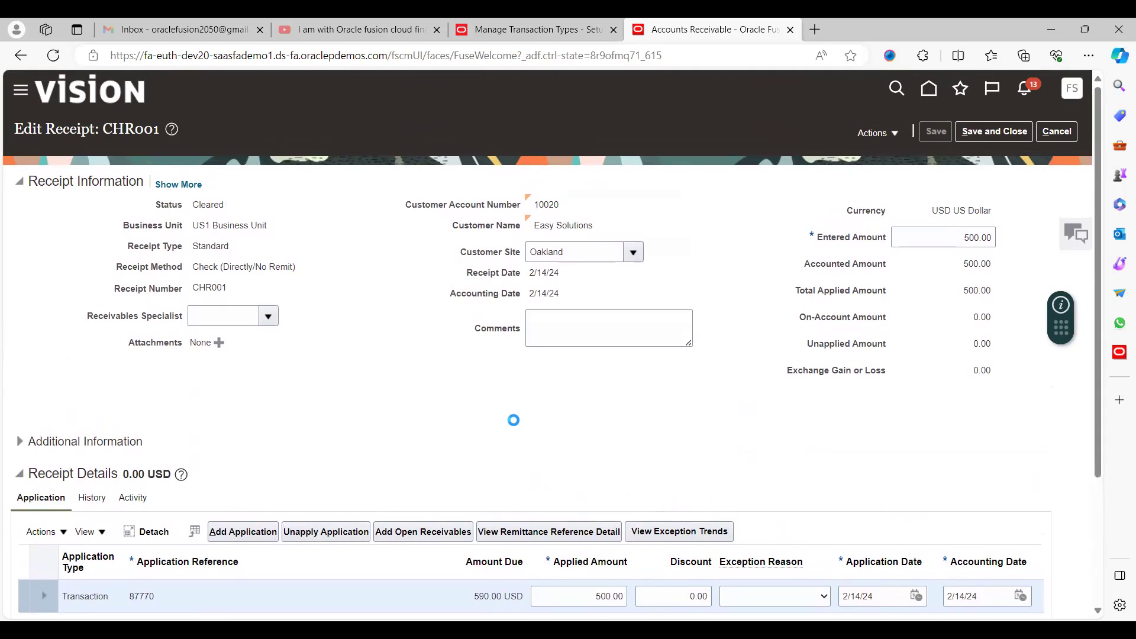
scroll(516, 425, down, 2)
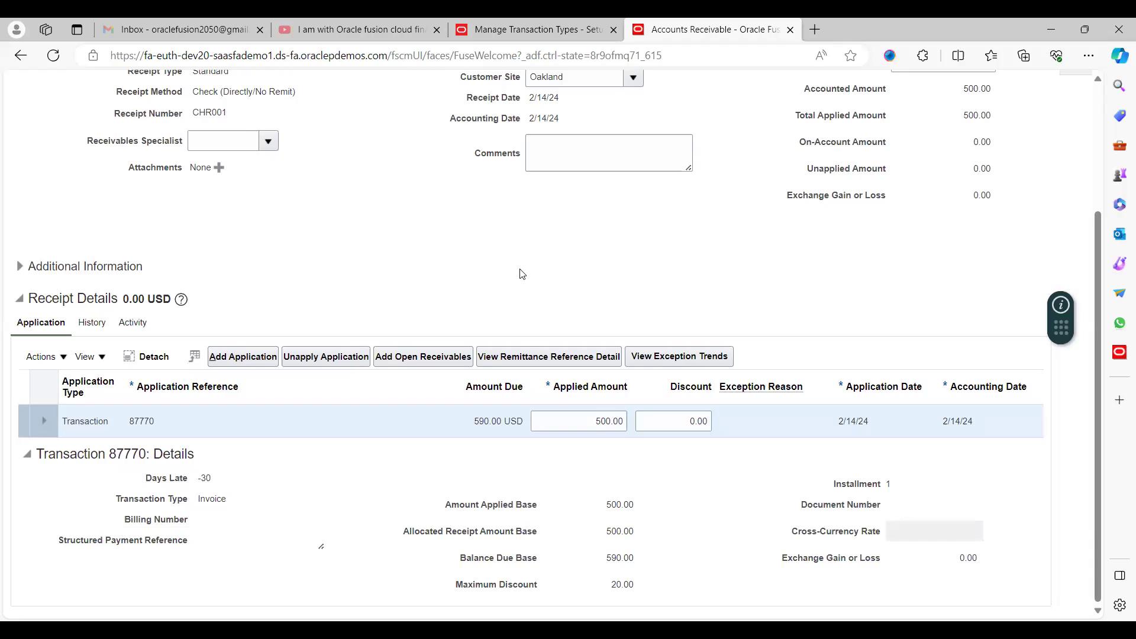
scroll(522, 273, up, 2)
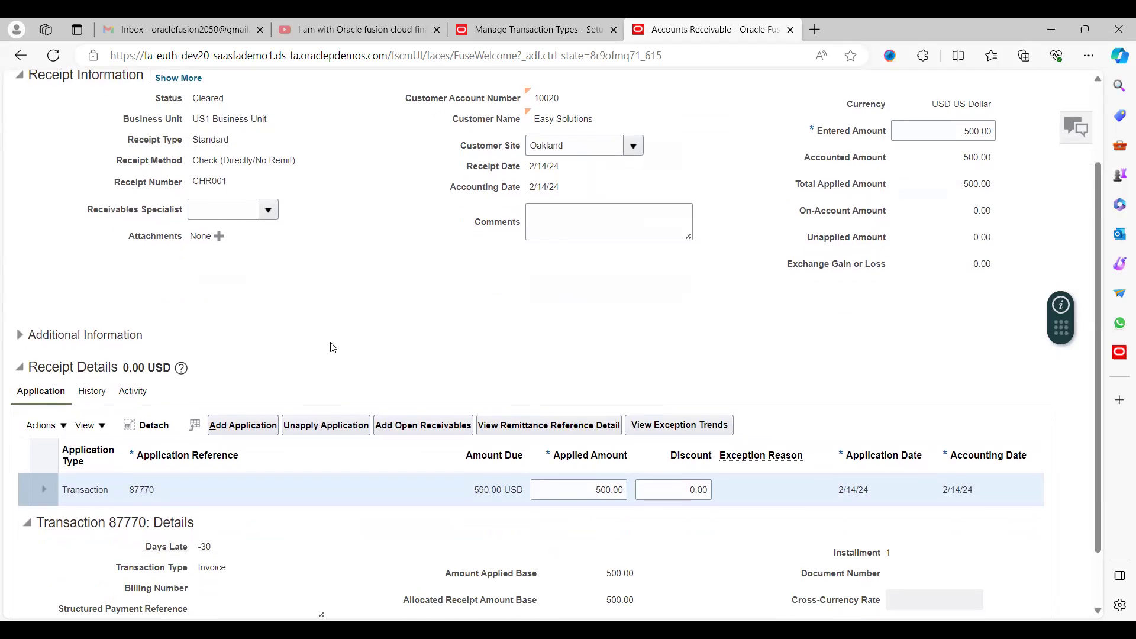
scroll(333, 347, down, 2)
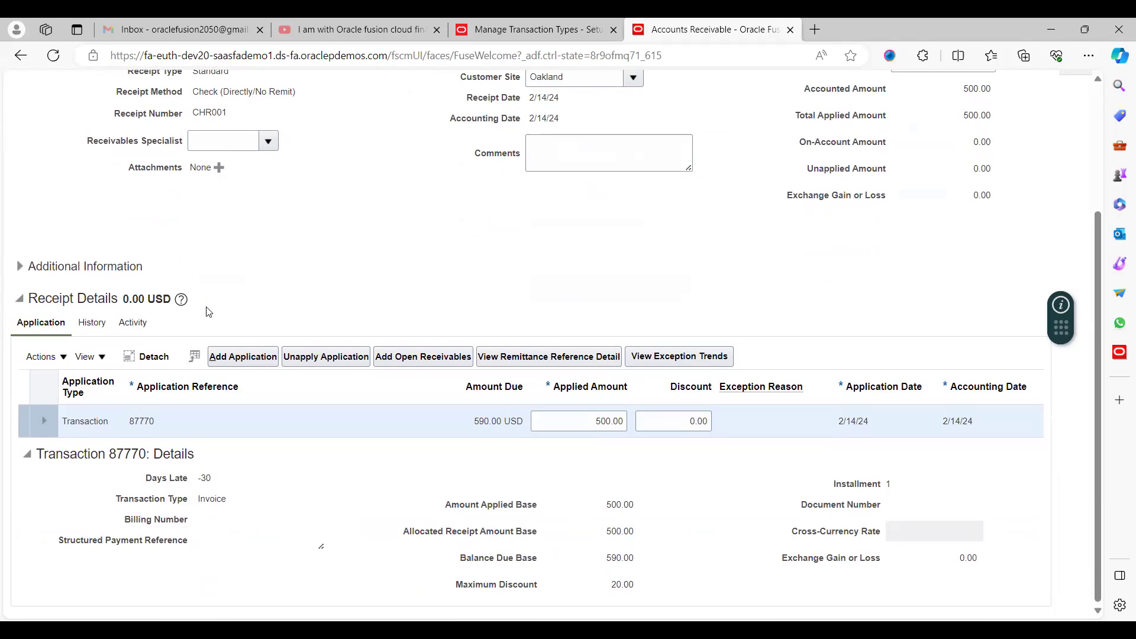
Step: Choose Create Chargeback from the Actions menu for the invoice 87770 application
click(64, 358)
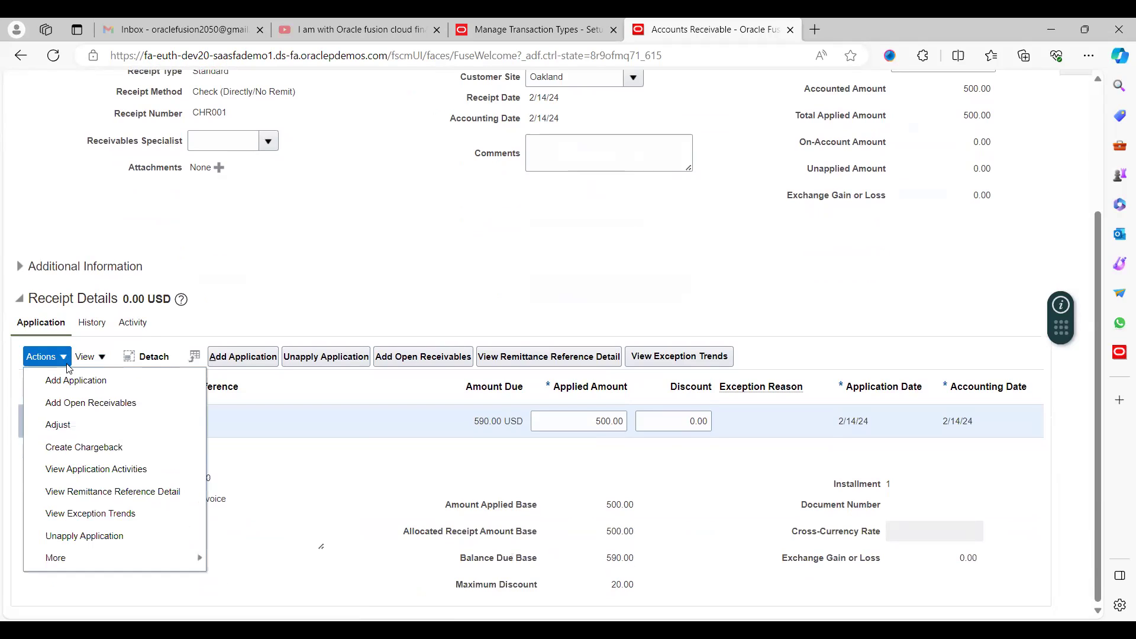
click(110, 448)
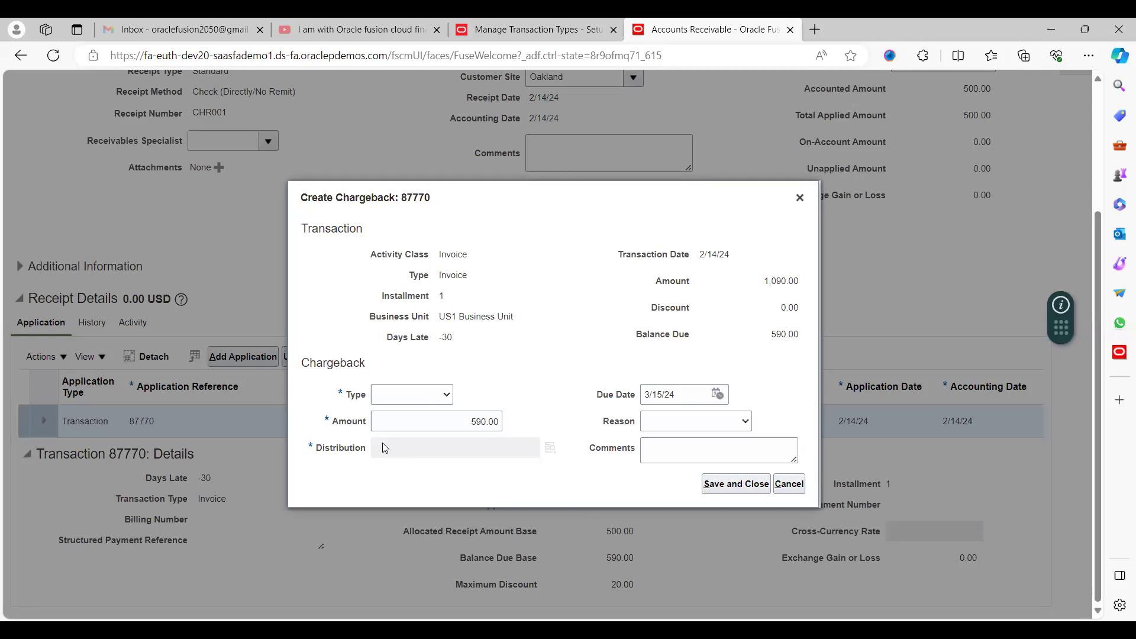
Step: Set the chargeback type to IBM Chargeback and keep the amount at 590.00
click(382, 443)
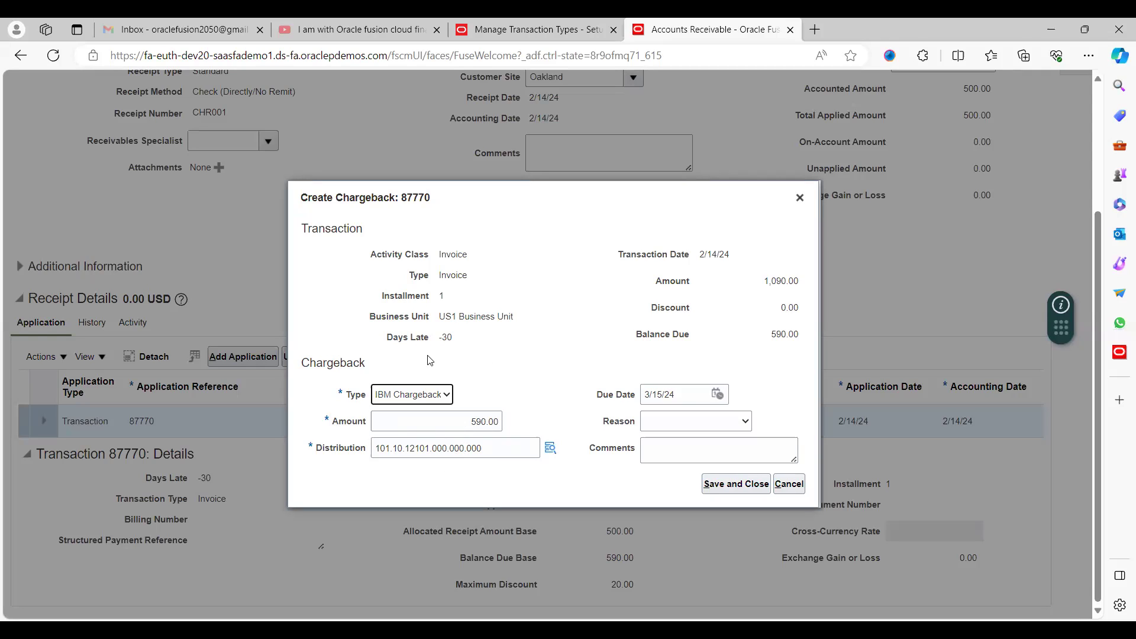
click(474, 421)
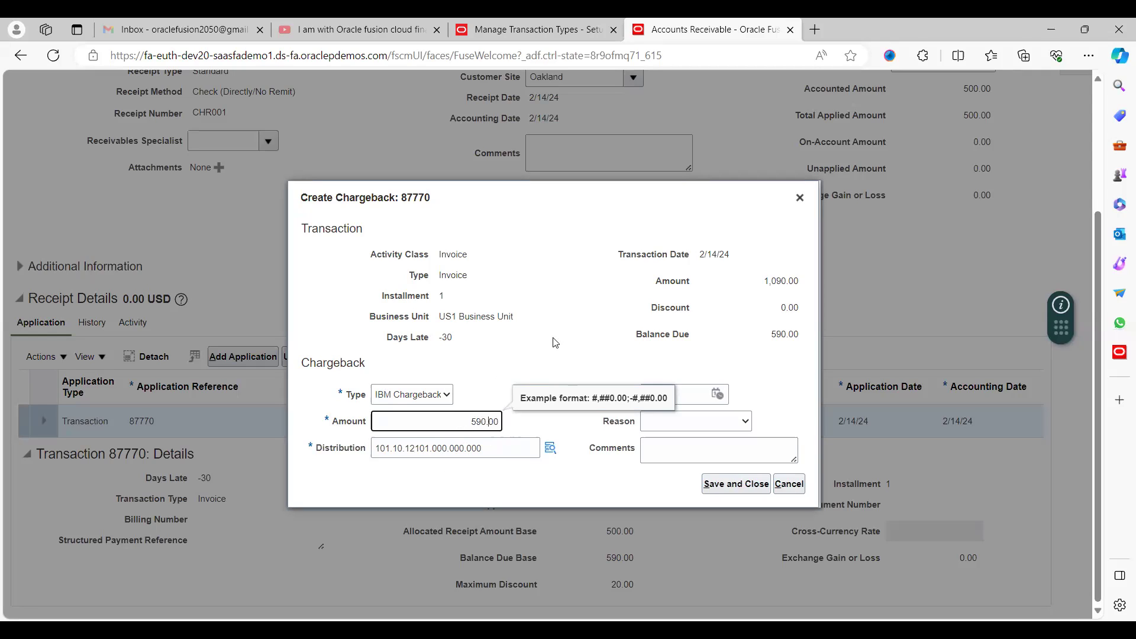
click(596, 340)
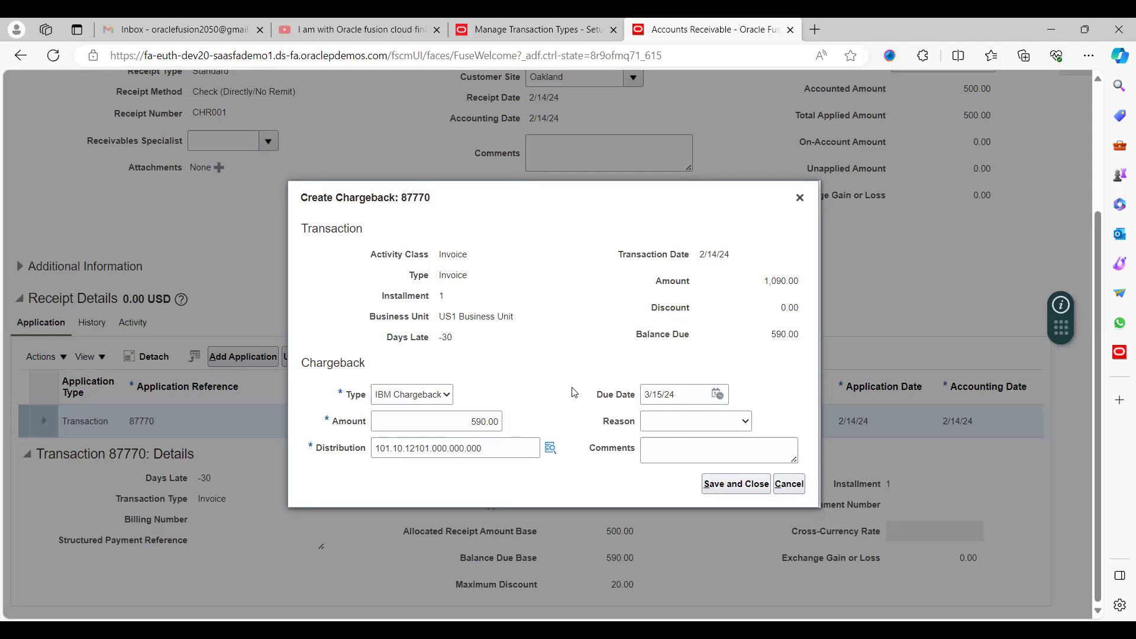
Step: Save the chargeback and acknowledge that chargeback 100002 was created
click(728, 492)
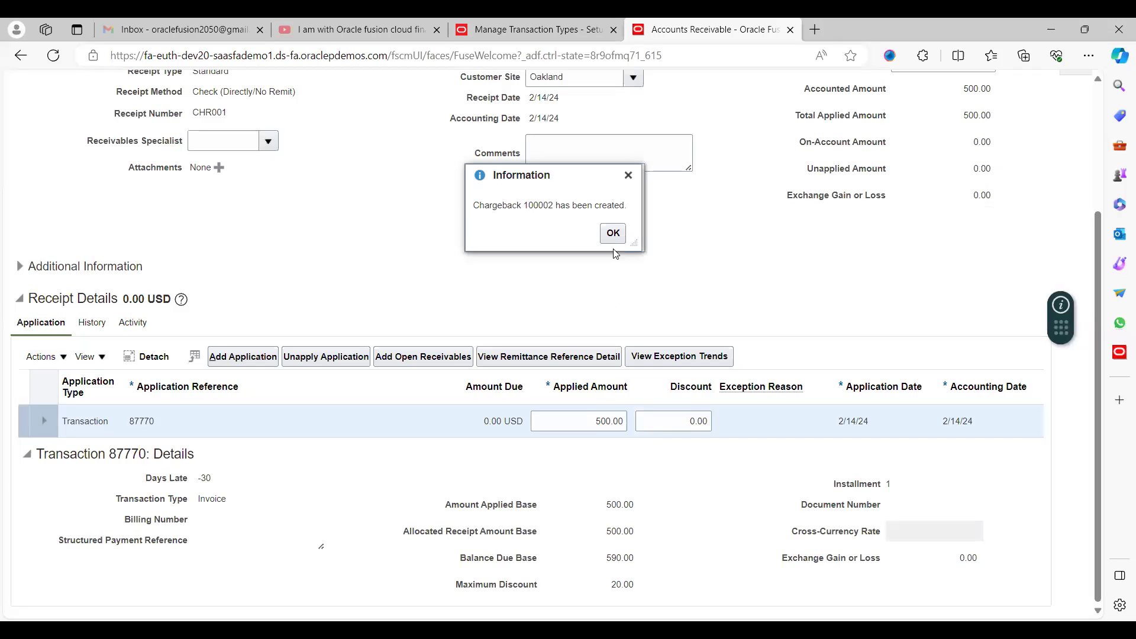
click(613, 234)
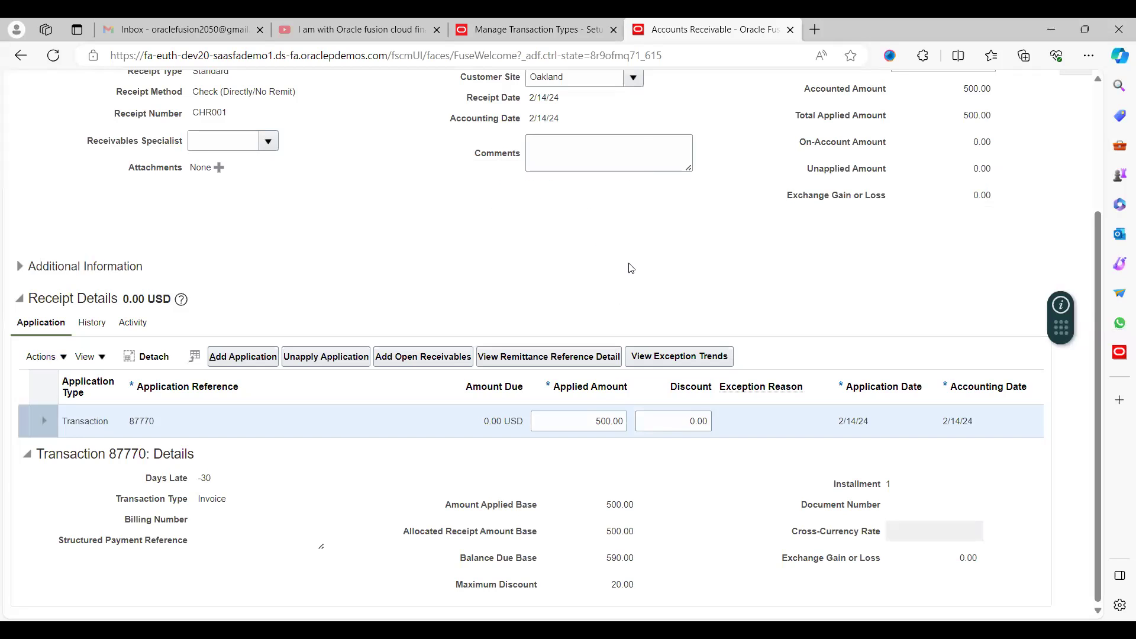
scroll(638, 260, up, 3)
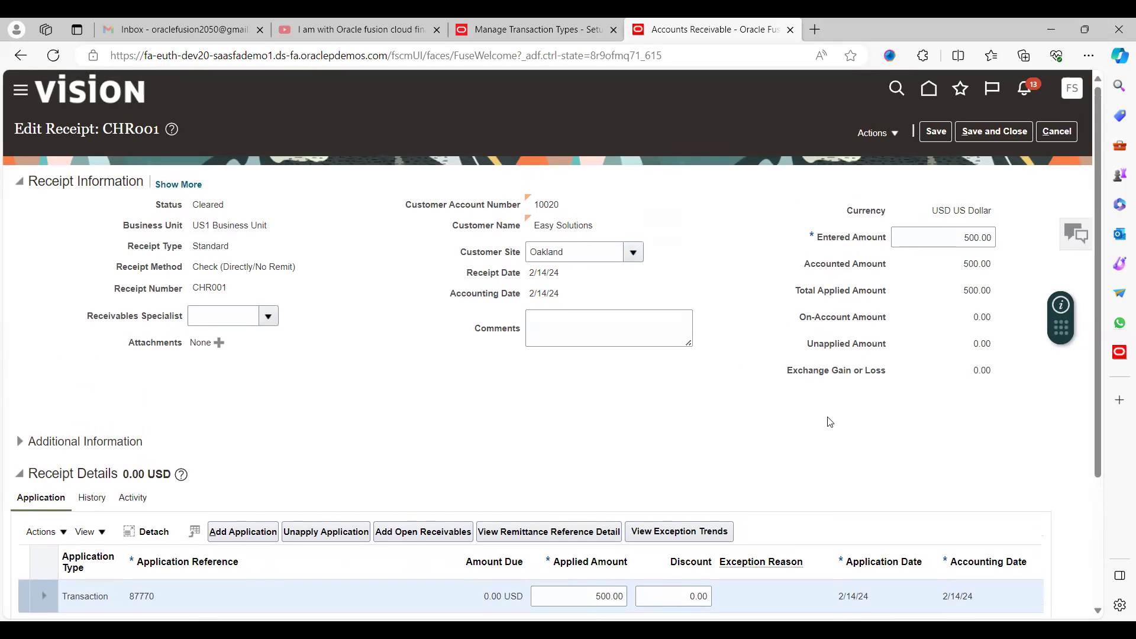
scroll(685, 430, down, 3)
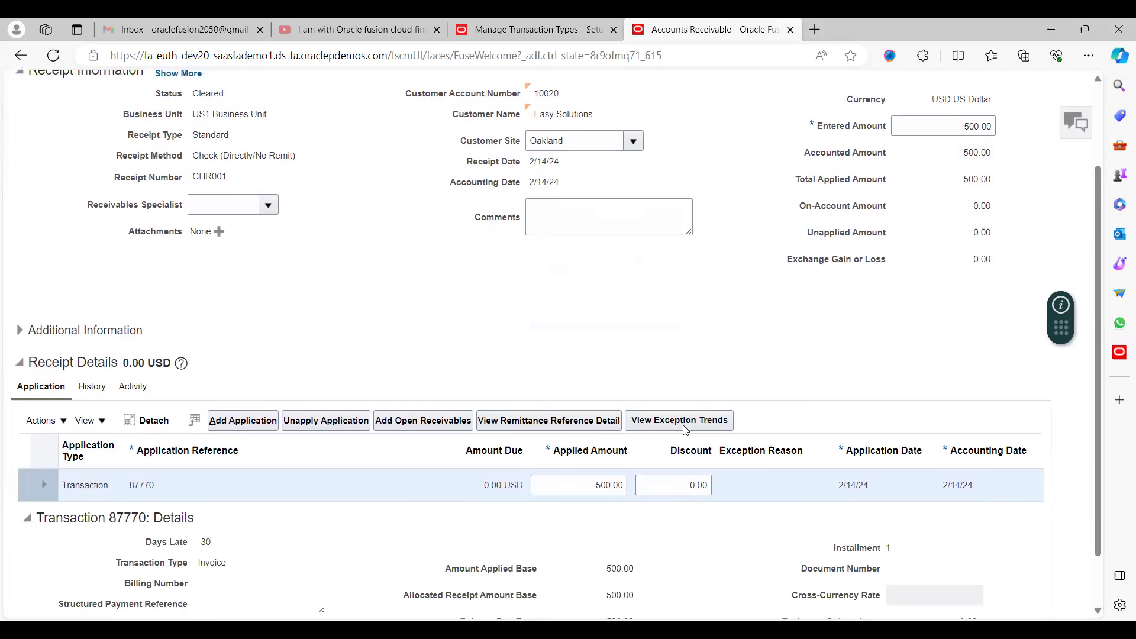
scroll(685, 430, up, 3)
scroll(685, 431, down, 1)
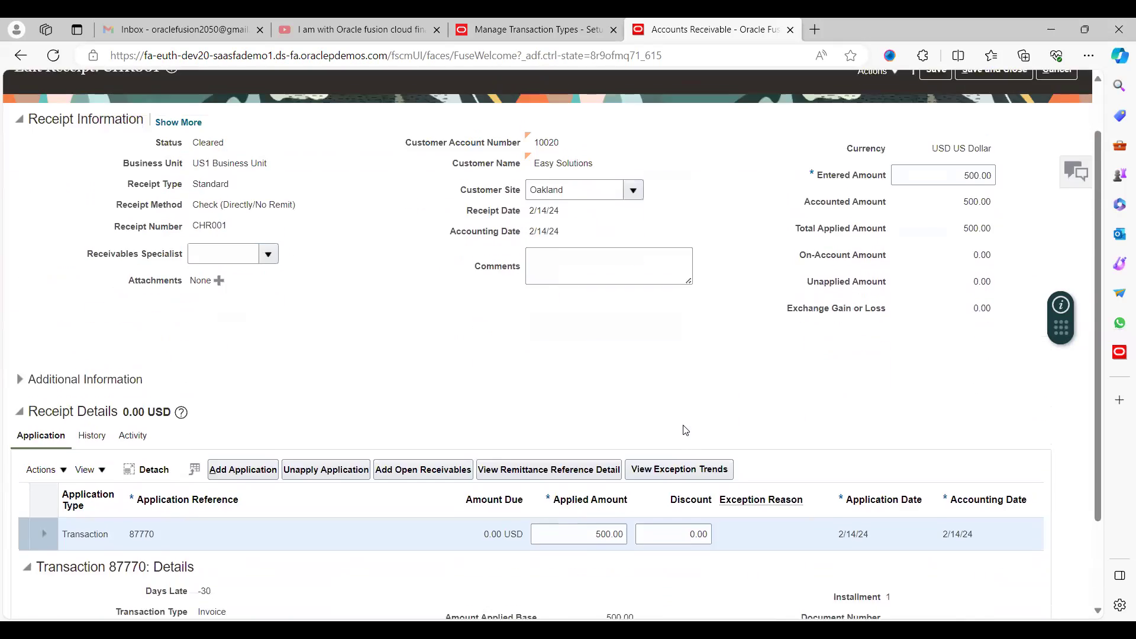
scroll(685, 430, down, 2)
scroll(685, 430, up, 3)
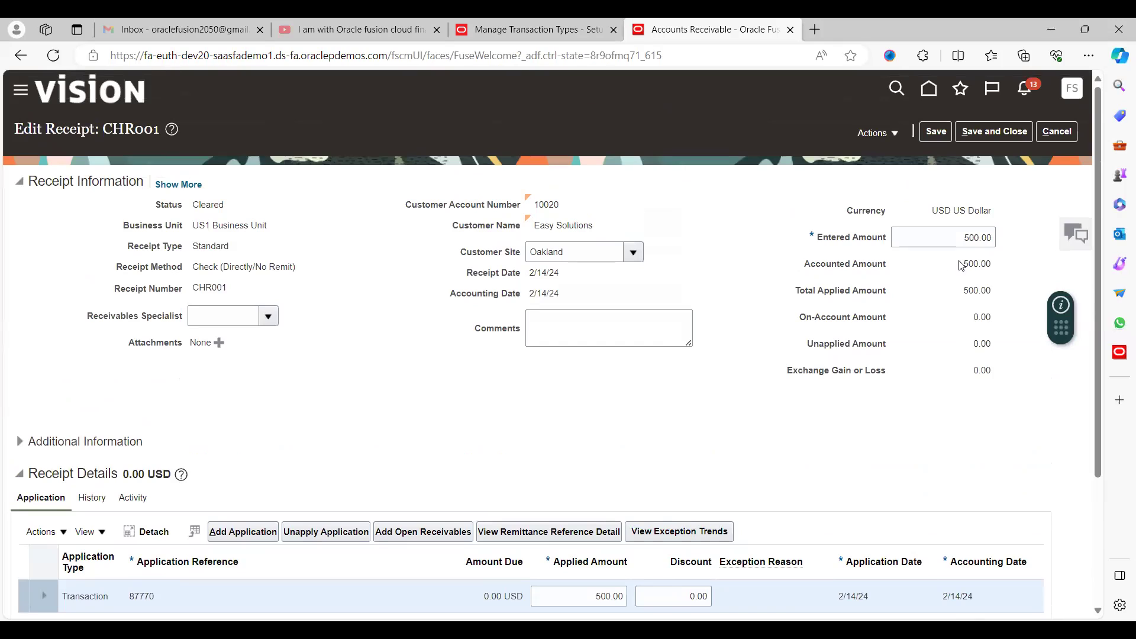
Step: Save receipt CHR001, then save and close it
click(934, 134)
scroll(825, 425, down, 3)
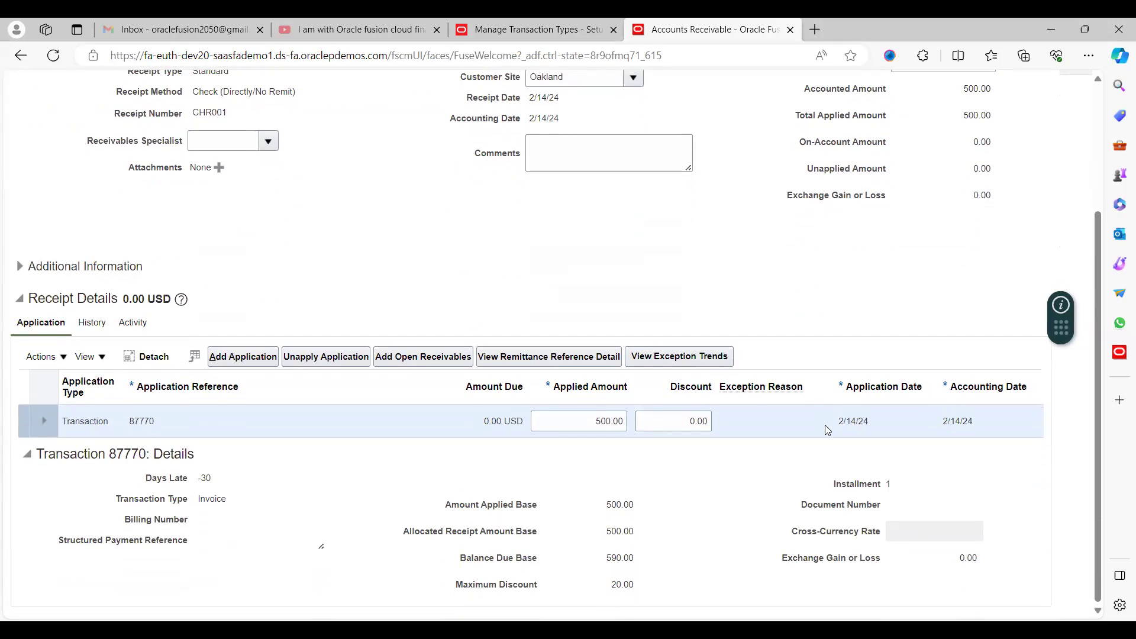
scroll(825, 425, up, 3)
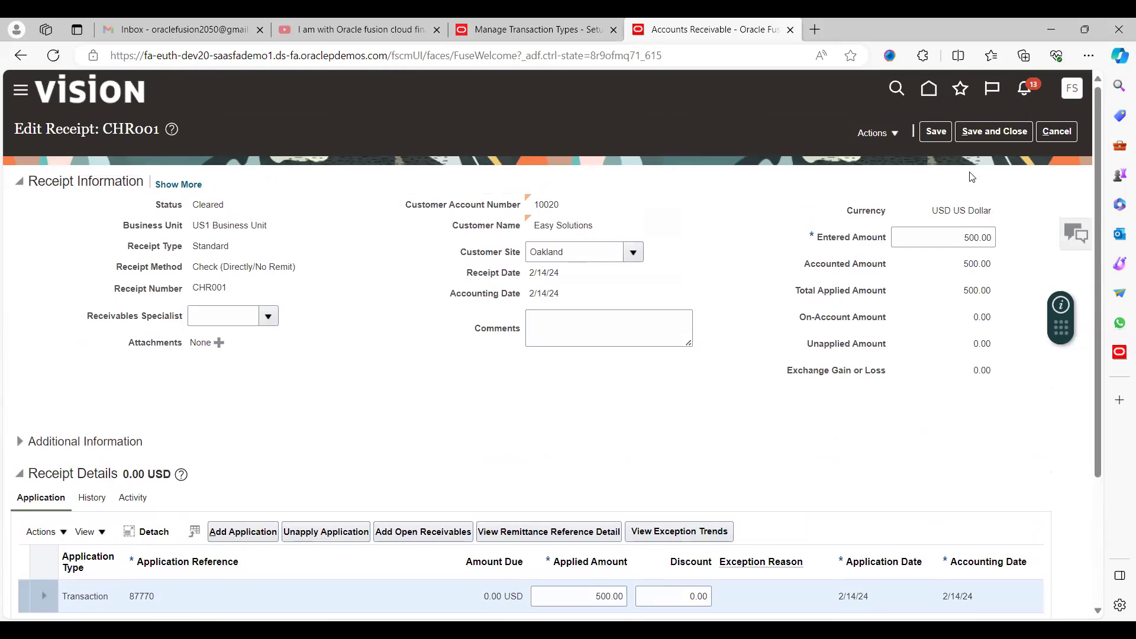
click(997, 132)
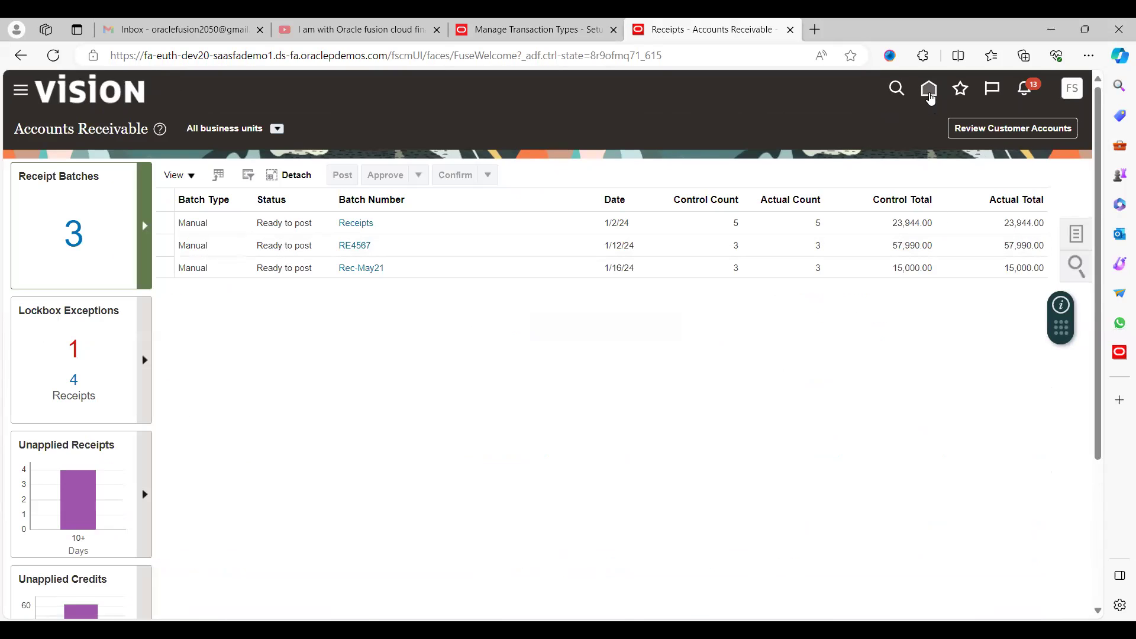
Step: Open Manage Transactions from Home and enter transaction date 2/14/24 and the Easy Solutions bill-to customer
click(929, 89)
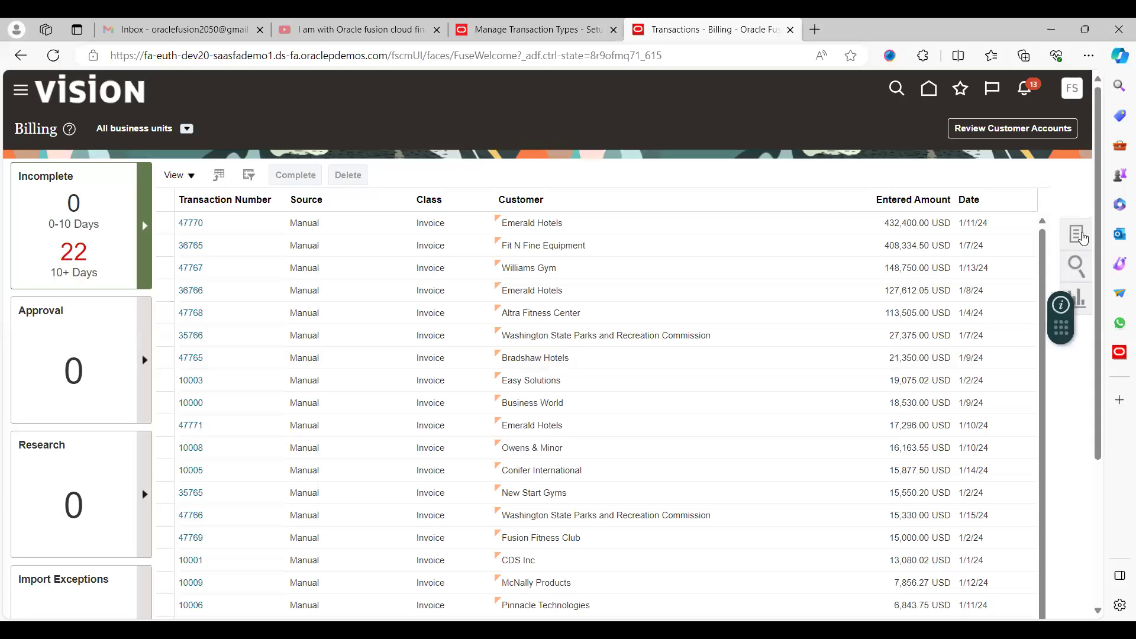
click(1082, 236)
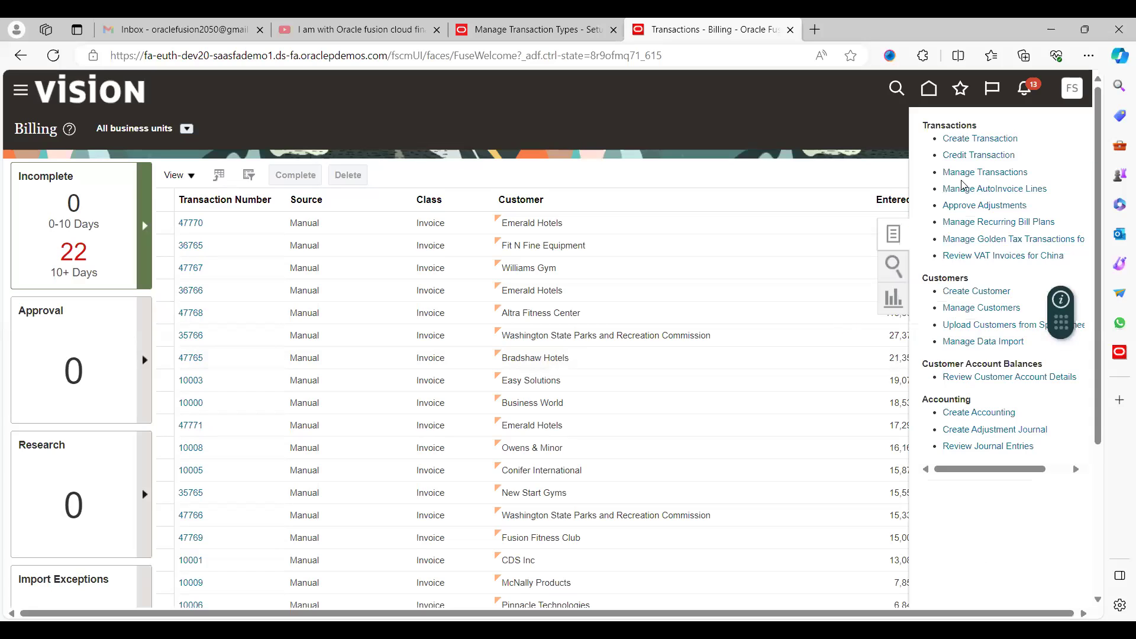
click(973, 172)
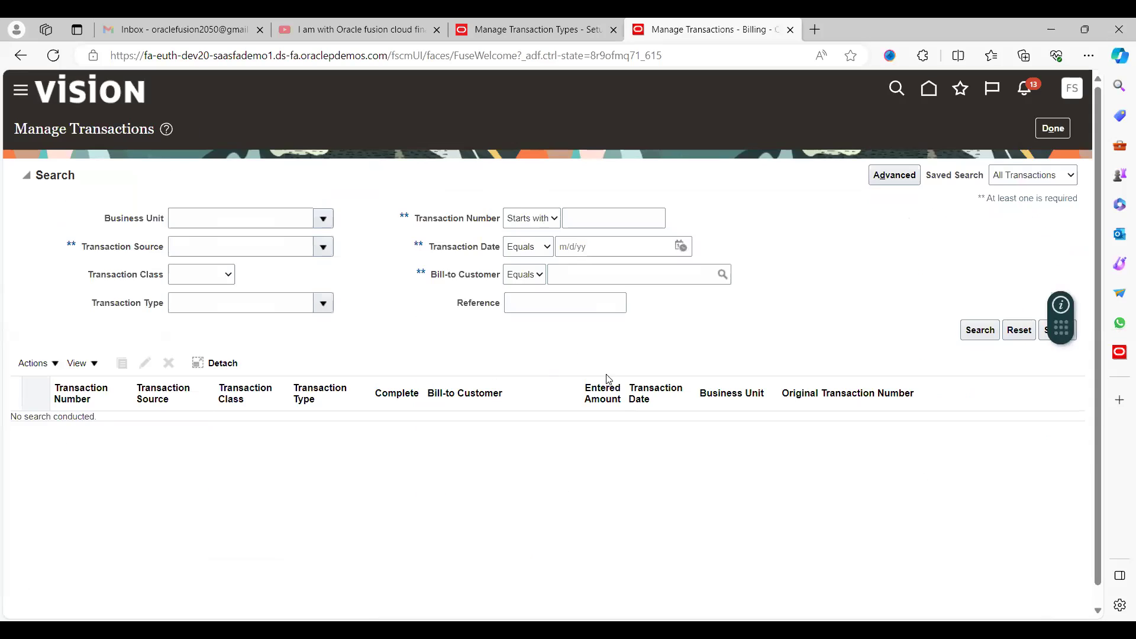
click(681, 246)
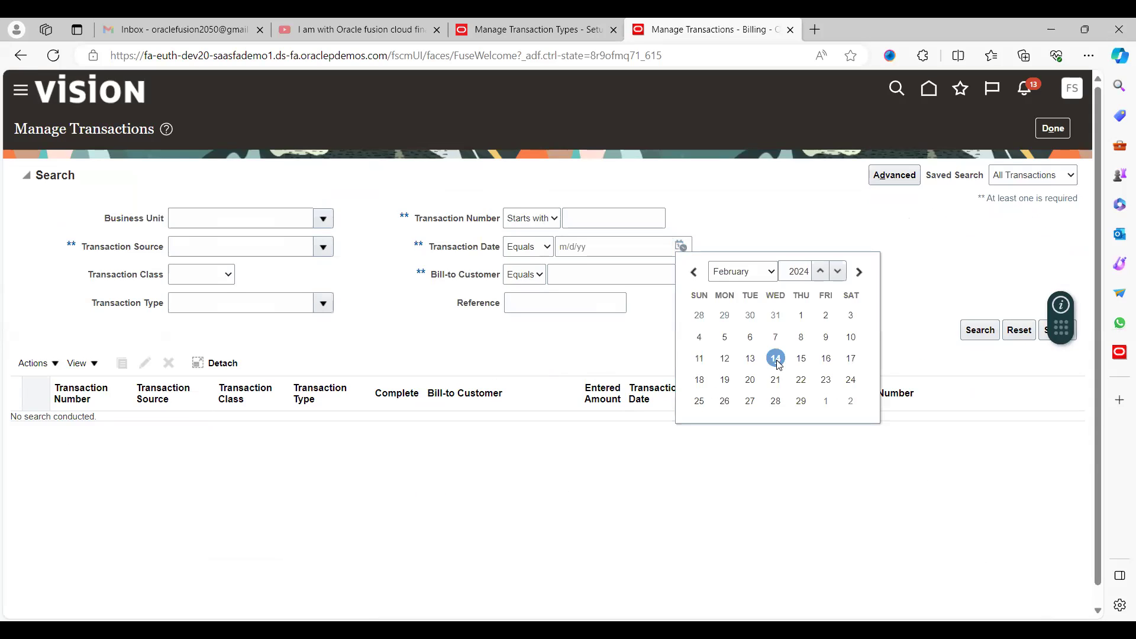
click(773, 358)
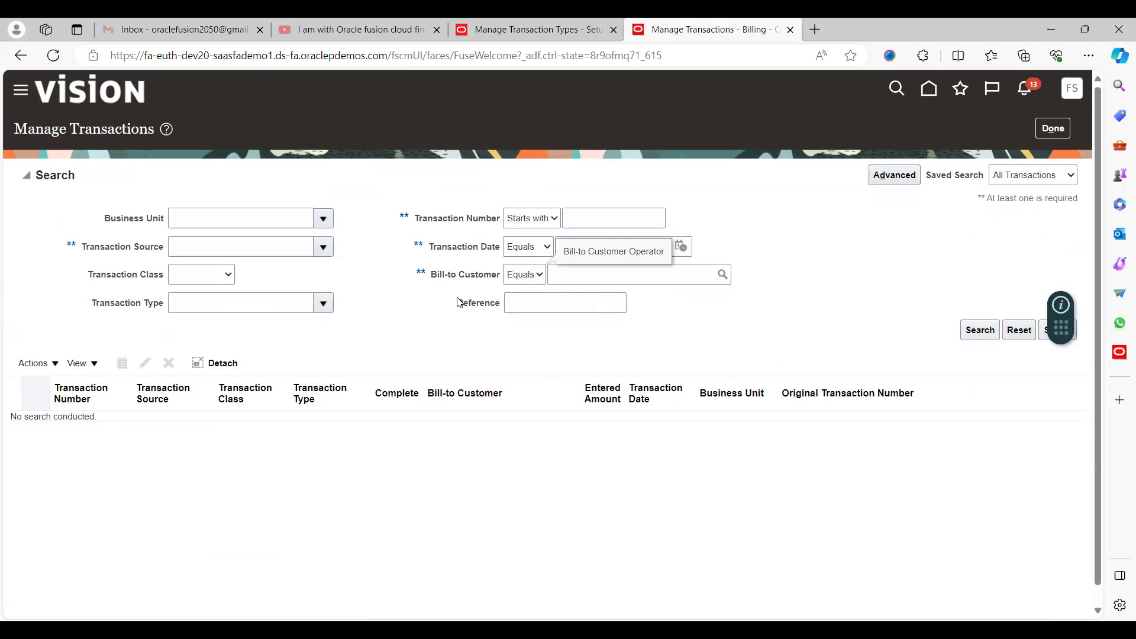
click(612, 279)
text(easy so)
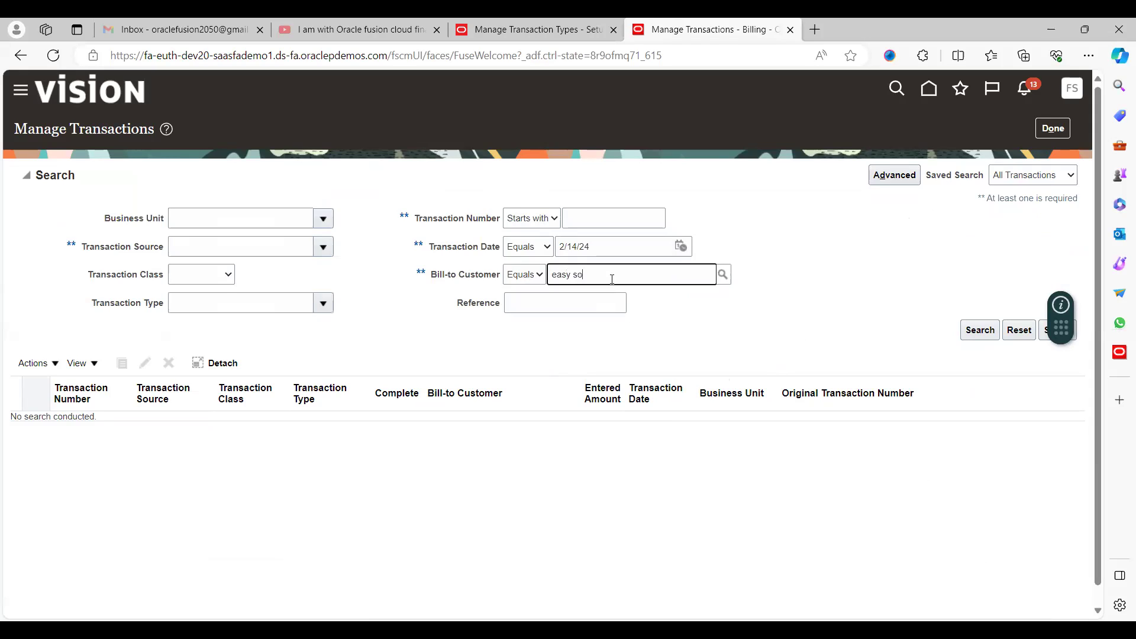
key(Tab)
Step: Search for Easy Solutions transactions dated 2/14/24
click(979, 330)
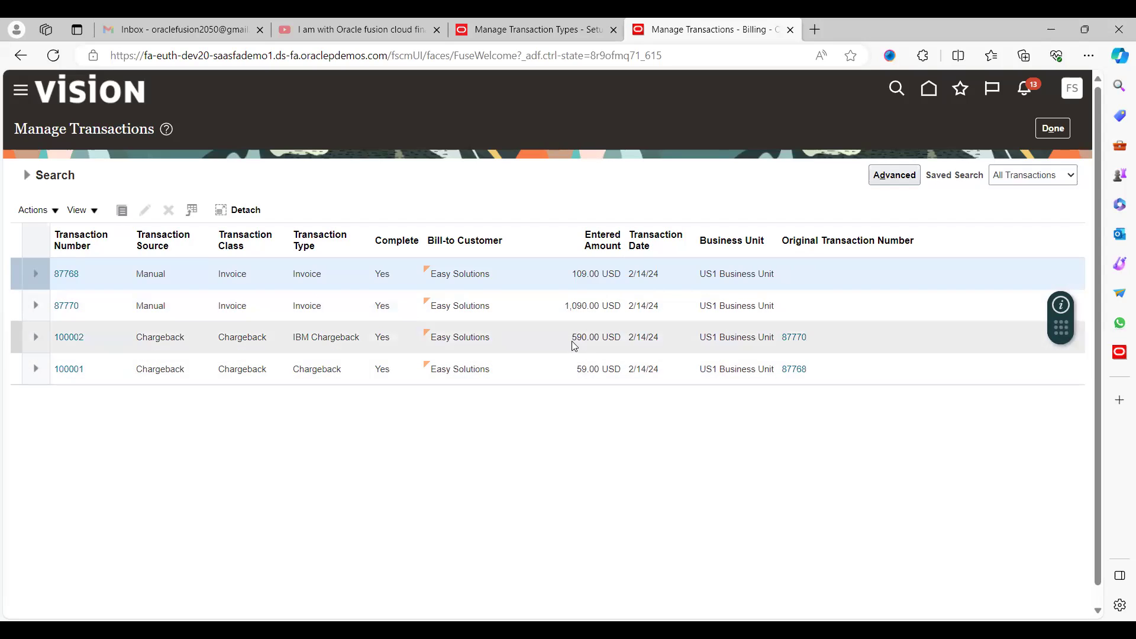
Step: Open invoice 87770 and check its 0.00 balance in View Balance Details
click(65, 306)
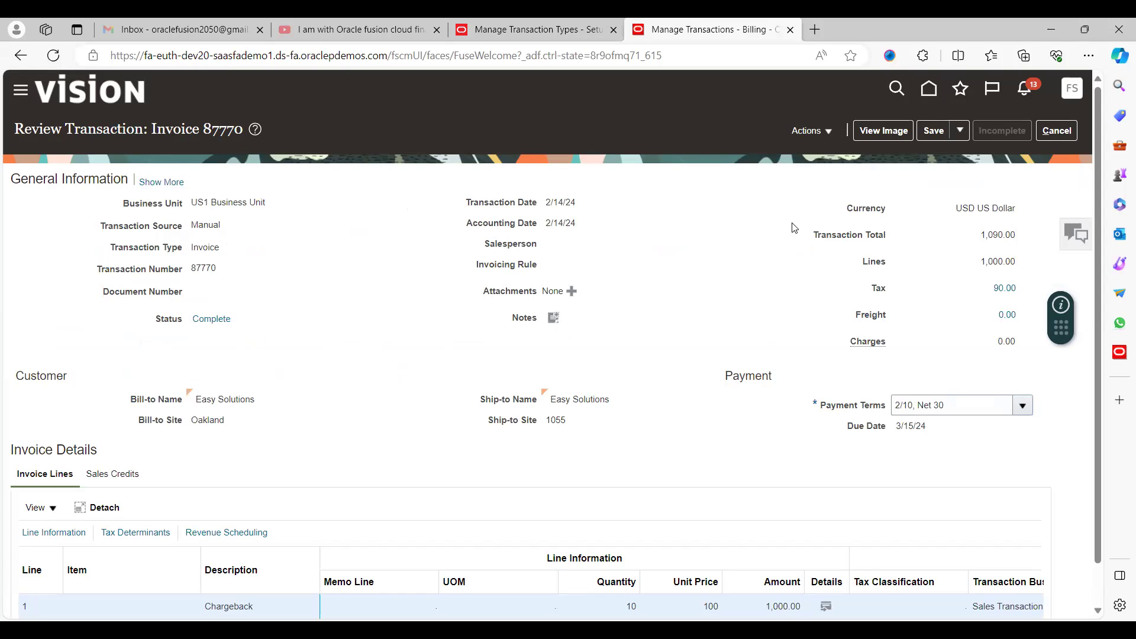
click(827, 132)
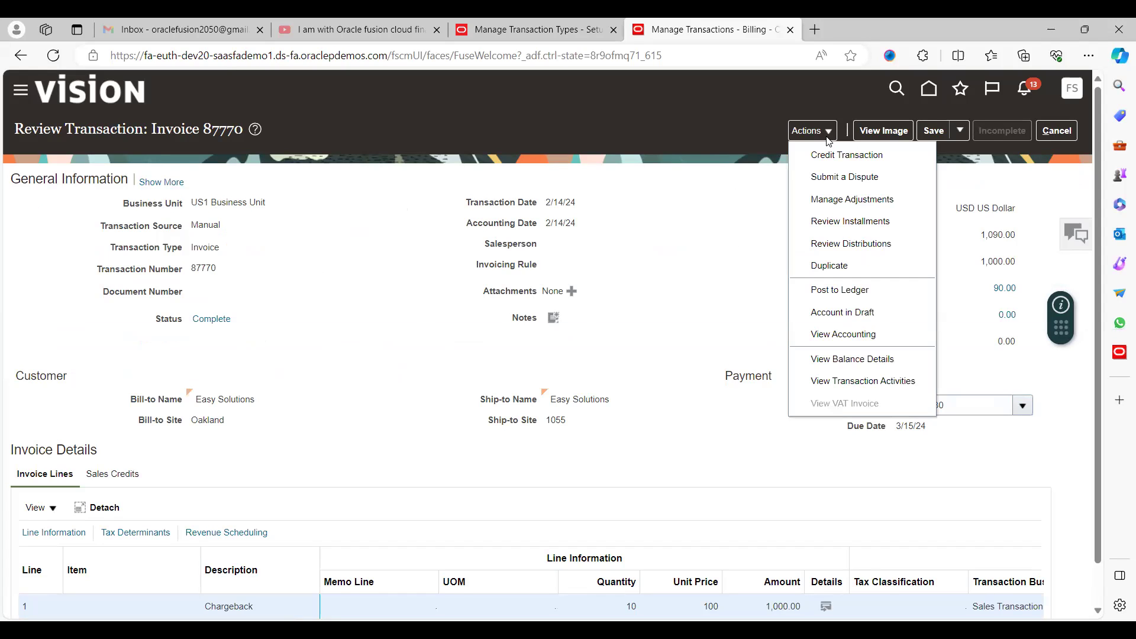
click(851, 360)
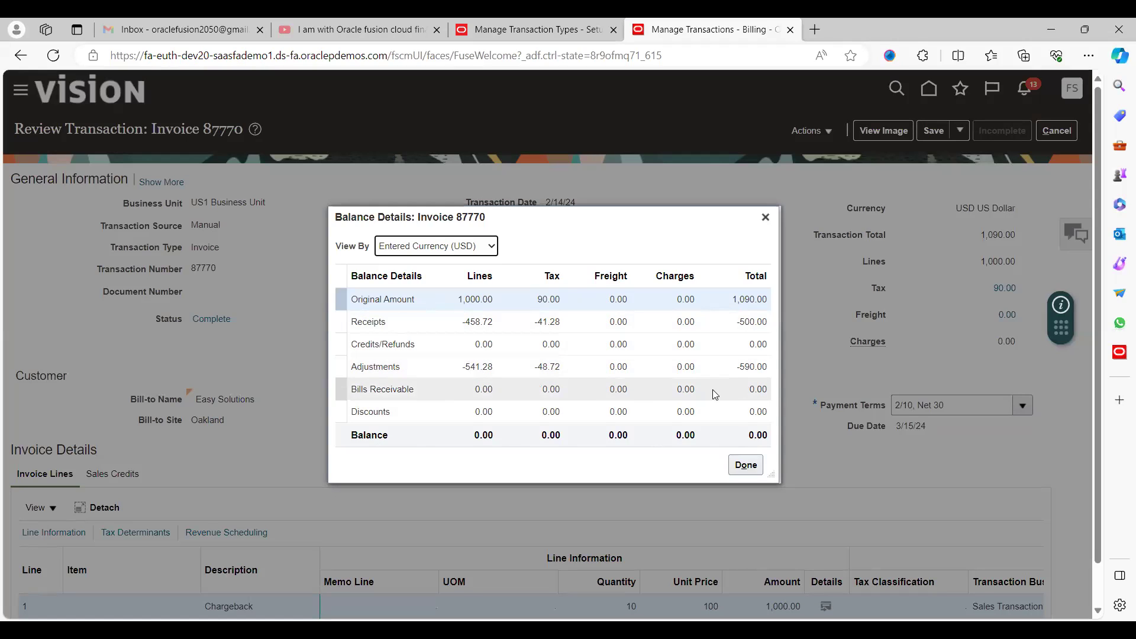
click(746, 466)
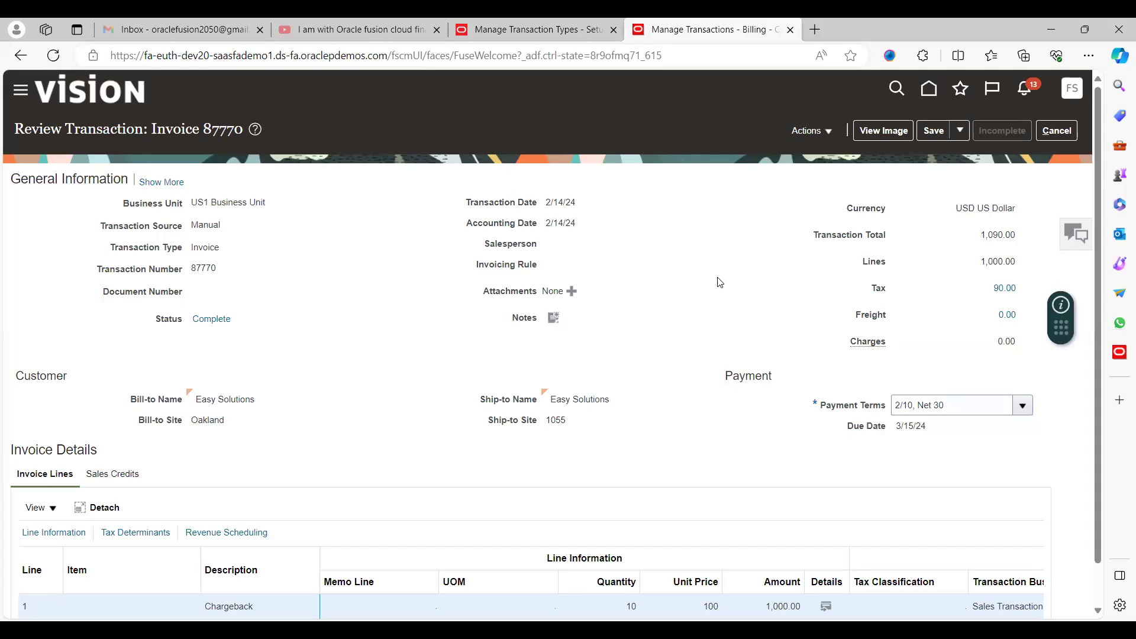
Step: Save and close invoice 87770 and dismiss the confirmation
click(959, 130)
click(946, 155)
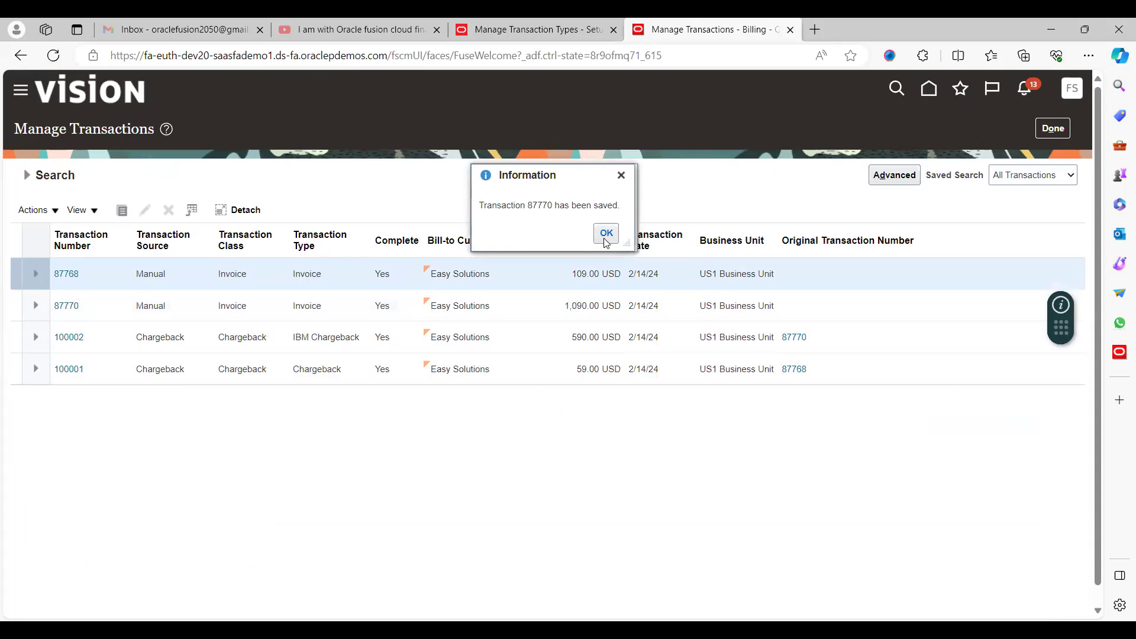
click(606, 246)
Step: Open chargeback 100002, review its details, then save and close it
click(77, 342)
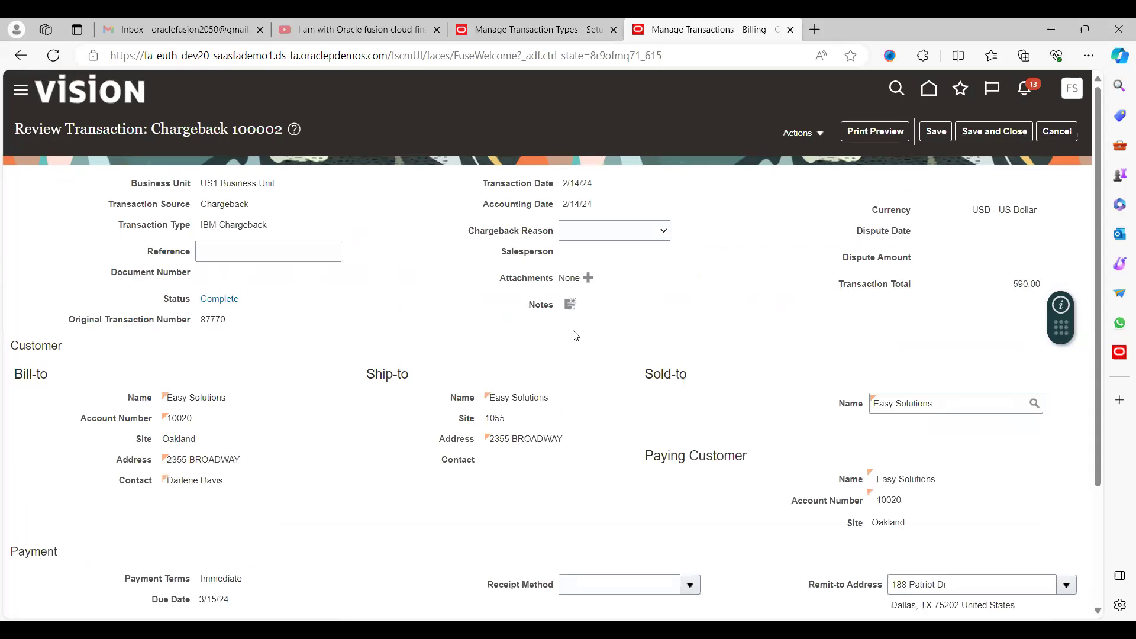
scroll(676, 295, down, 2)
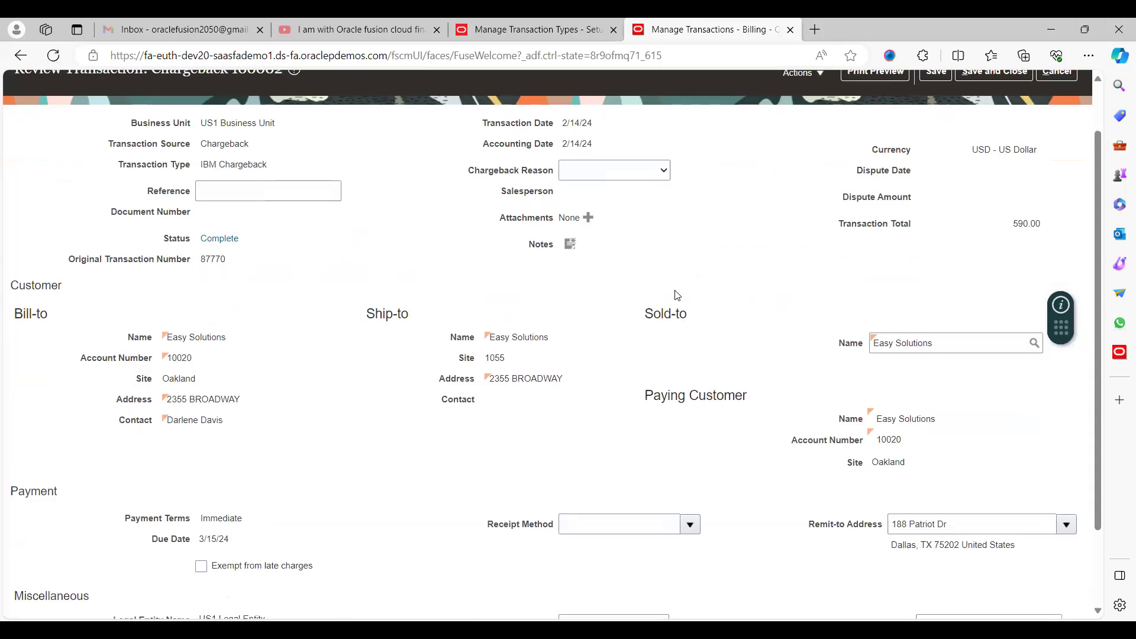
scroll(675, 295, up, 2)
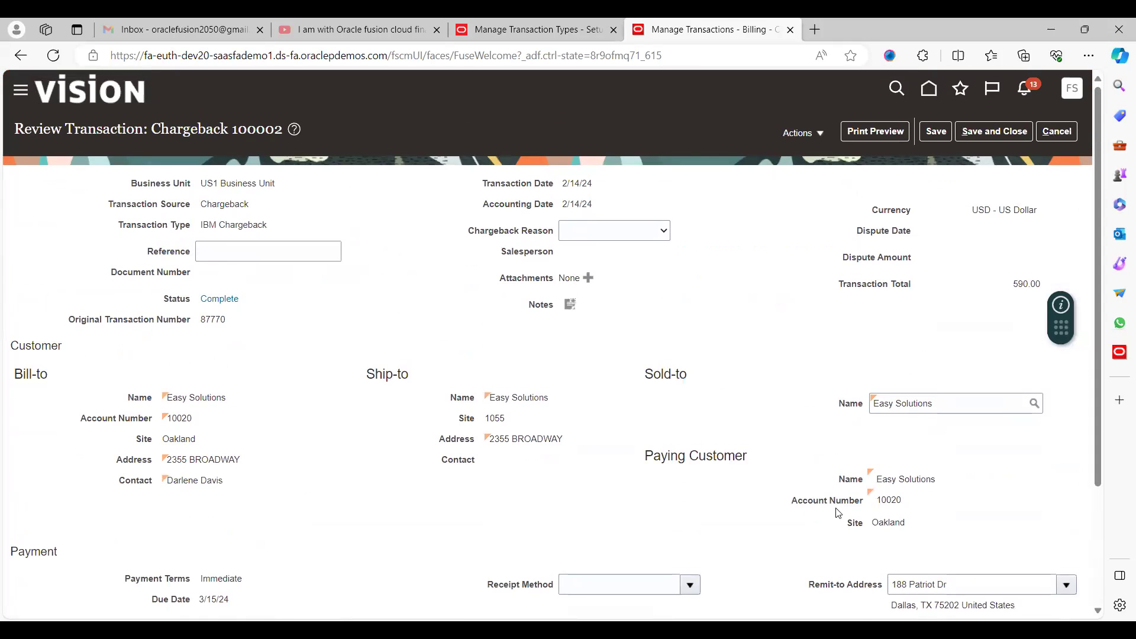
scroll(760, 483, down, 3)
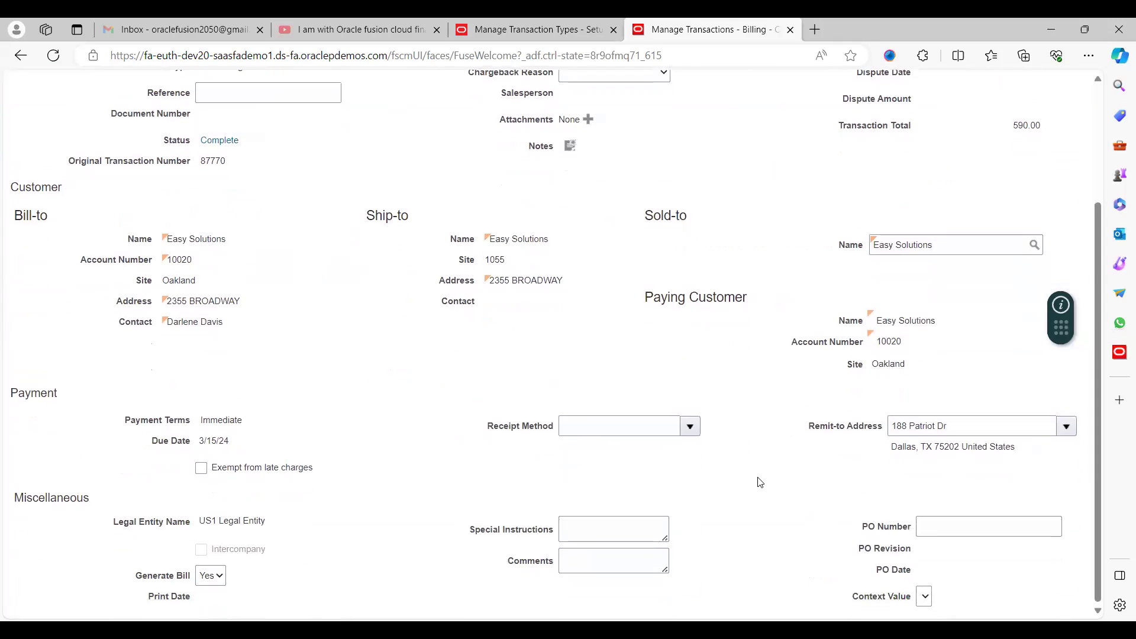
scroll(760, 482, up, 3)
scroll(759, 482, down, 1)
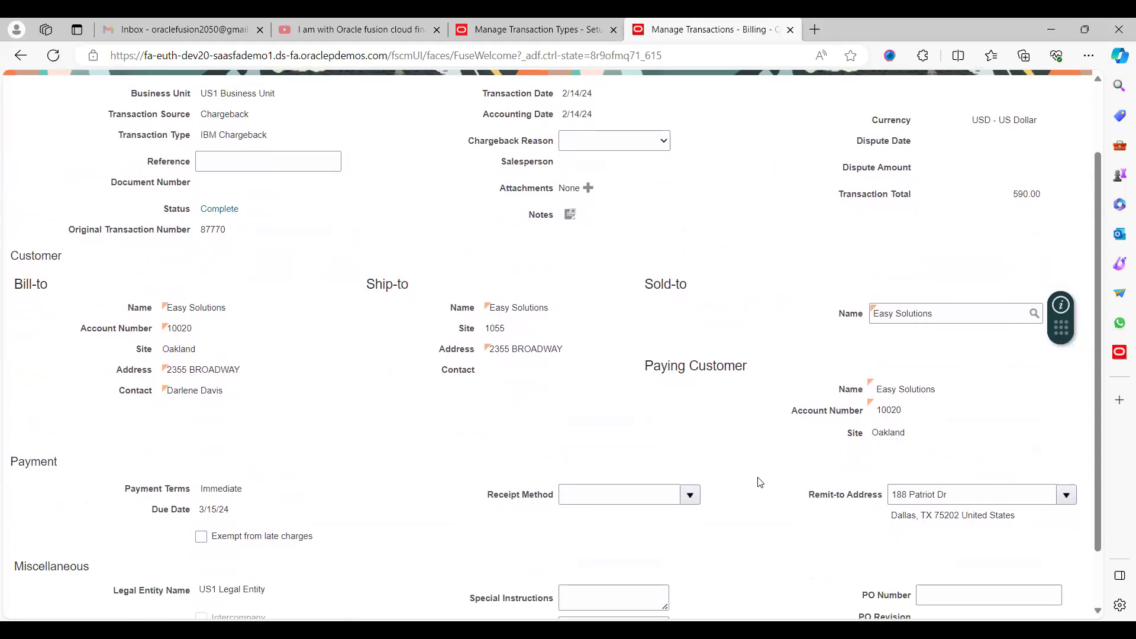
scroll(757, 480, up, 1)
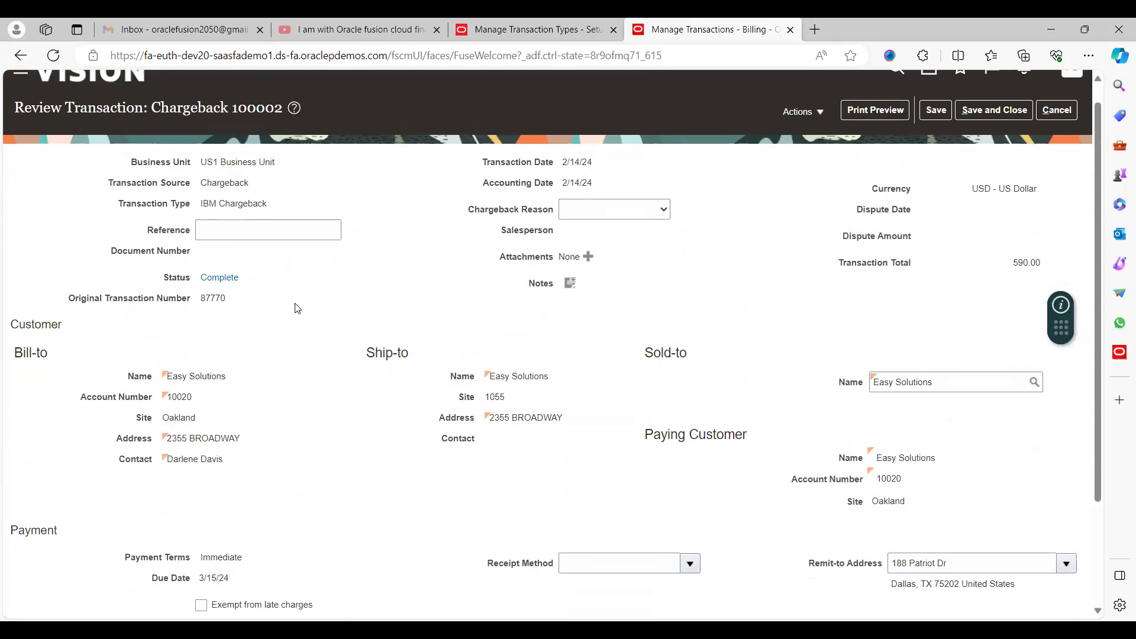
scroll(297, 307, down, 3)
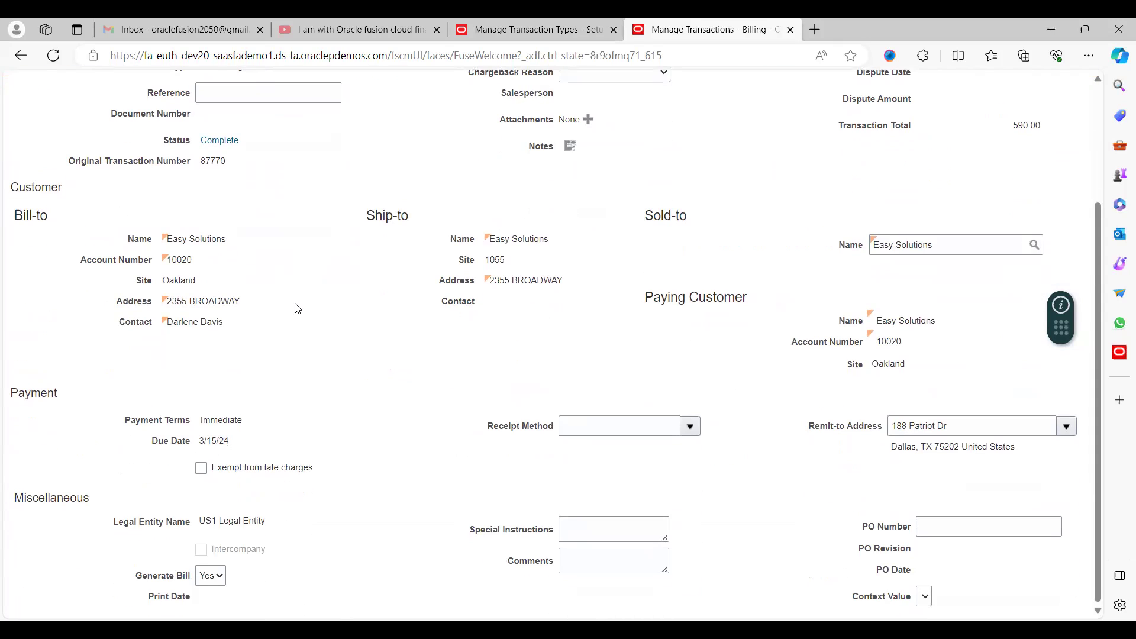
scroll(297, 308, up, 3)
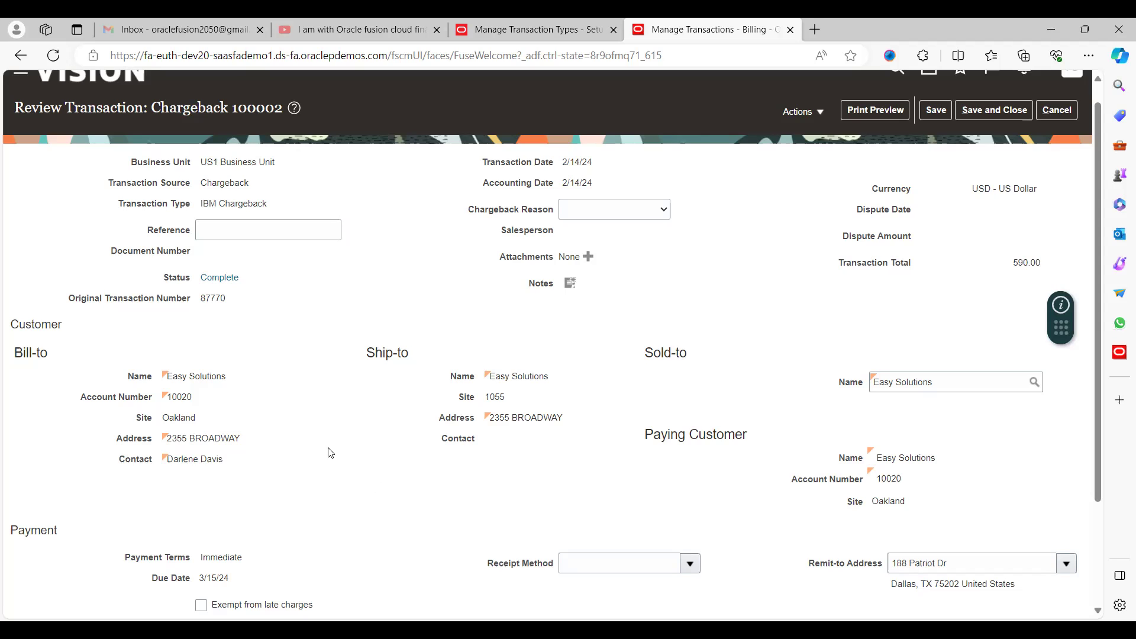
scroll(326, 450, down, 2)
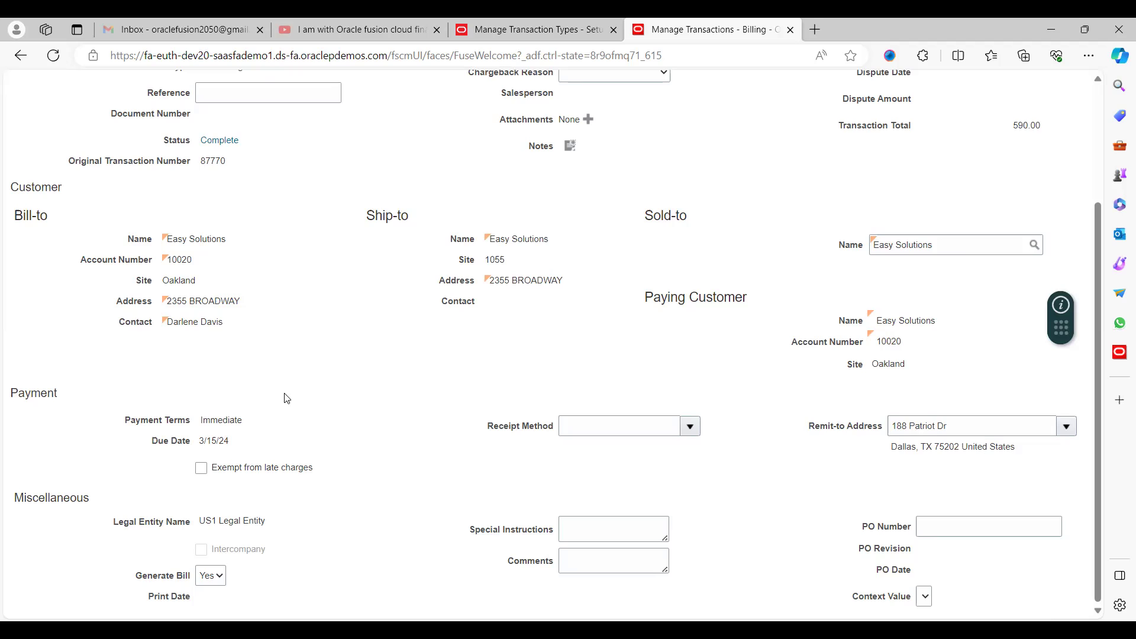
scroll(287, 399, up, 3)
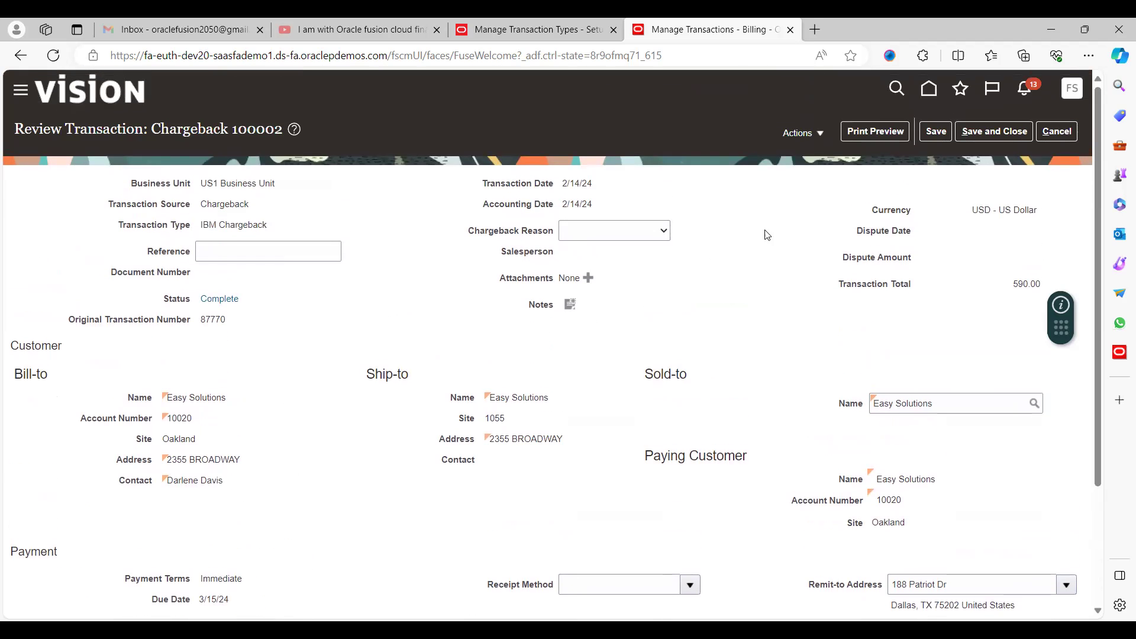
click(981, 131)
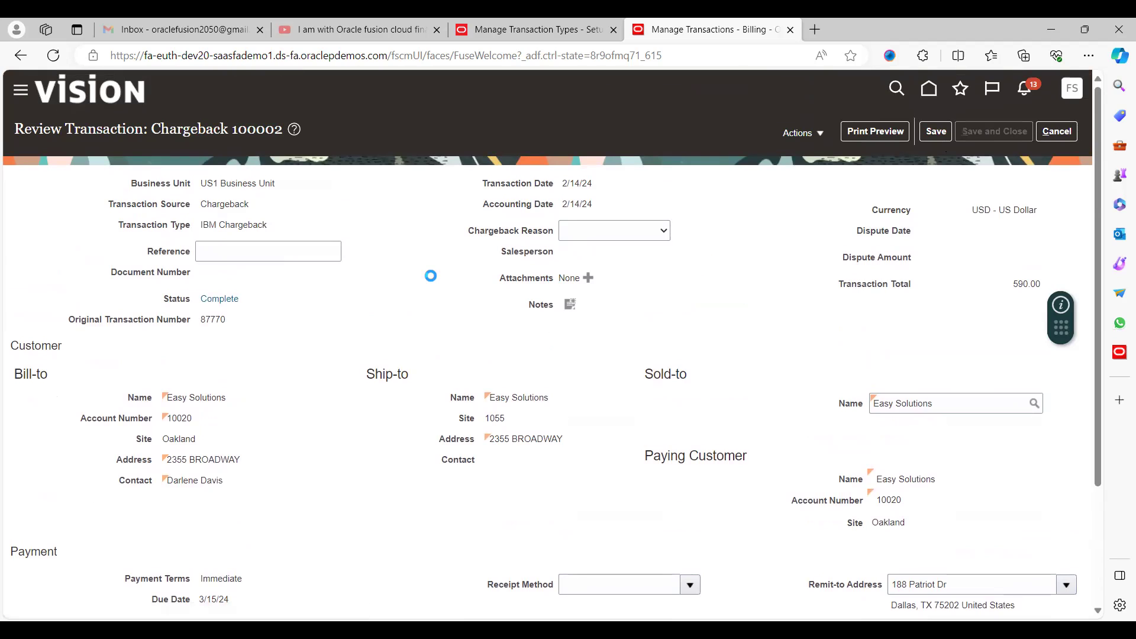